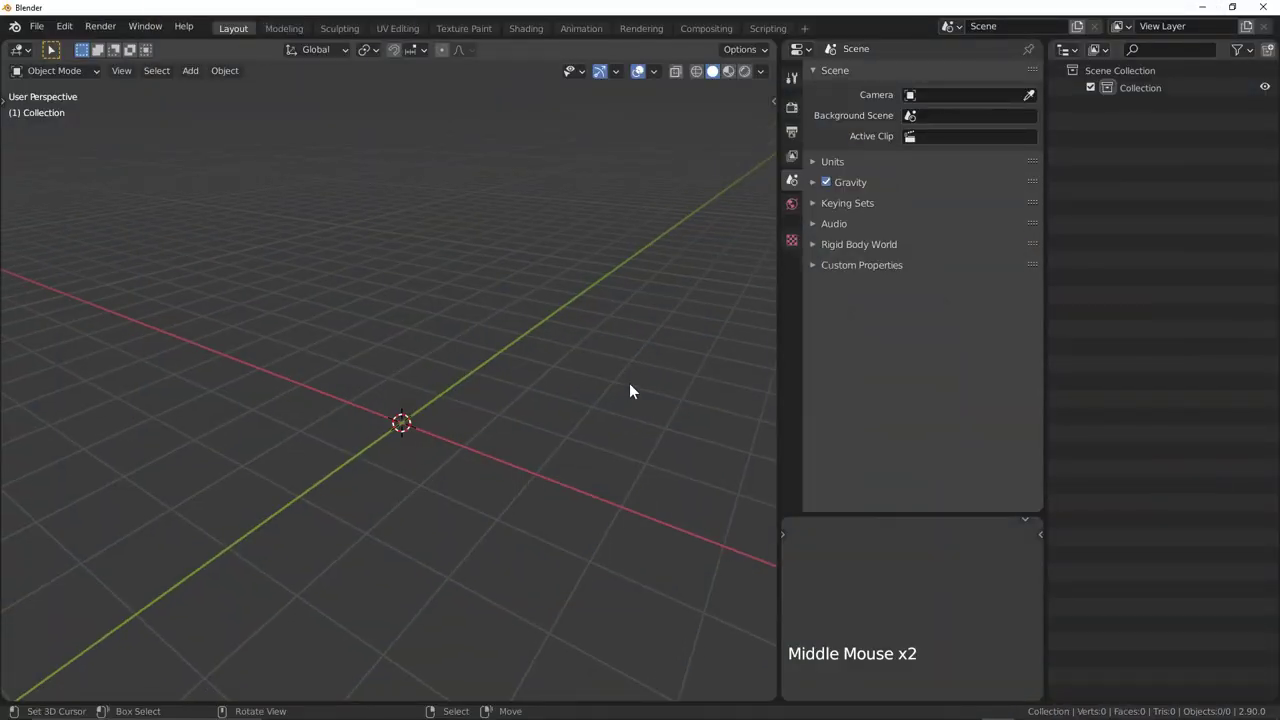
Step: Add a plane mesh at the world origin
{"action": "key", "text": "shift+a"}
{"action": "mouse_move", "coordinate": [650, 363]}
{"action": "left_click", "coordinate": [714, 366]}
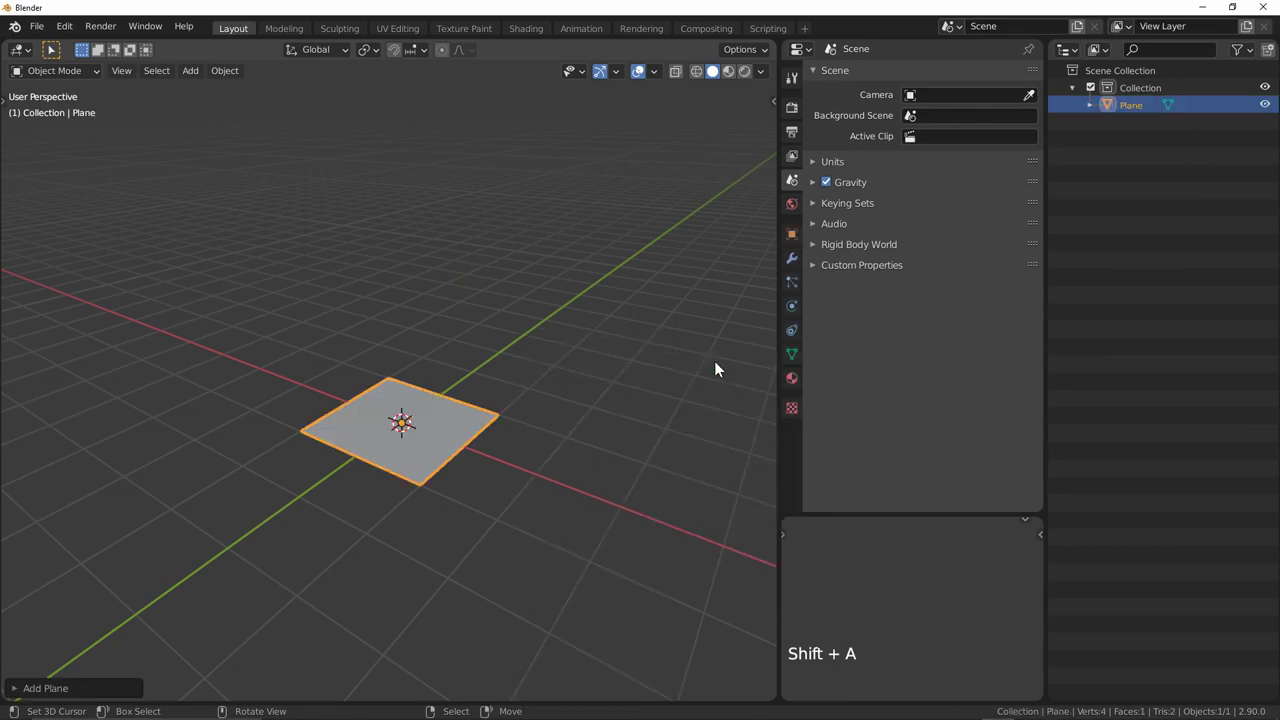
Step: Shift the plane's geometry along Y until its lower edge lies on the X axis, and narrow that edge almost to a point
{"action": "key", "text": "KP_7"}
{"action": "key", "text": "Tab"}
{"action": "key", "text": "g"}
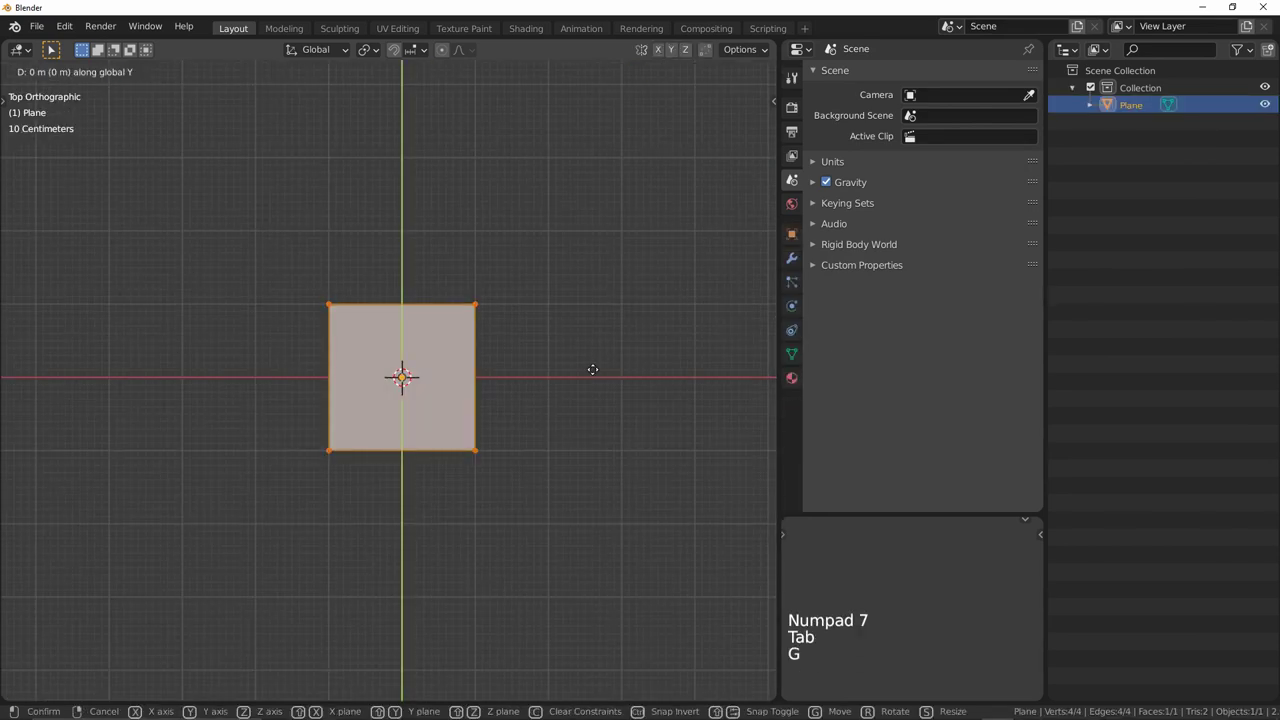
{"action": "left_click", "coordinate": [583, 297]}
{"action": "middle_click_drag", "start_coordinate": [401, 371], "coordinate": [537, 409], "text": "shift"}
{"action": "left_click", "coordinate": [486, 505], "text": "ctrl"}
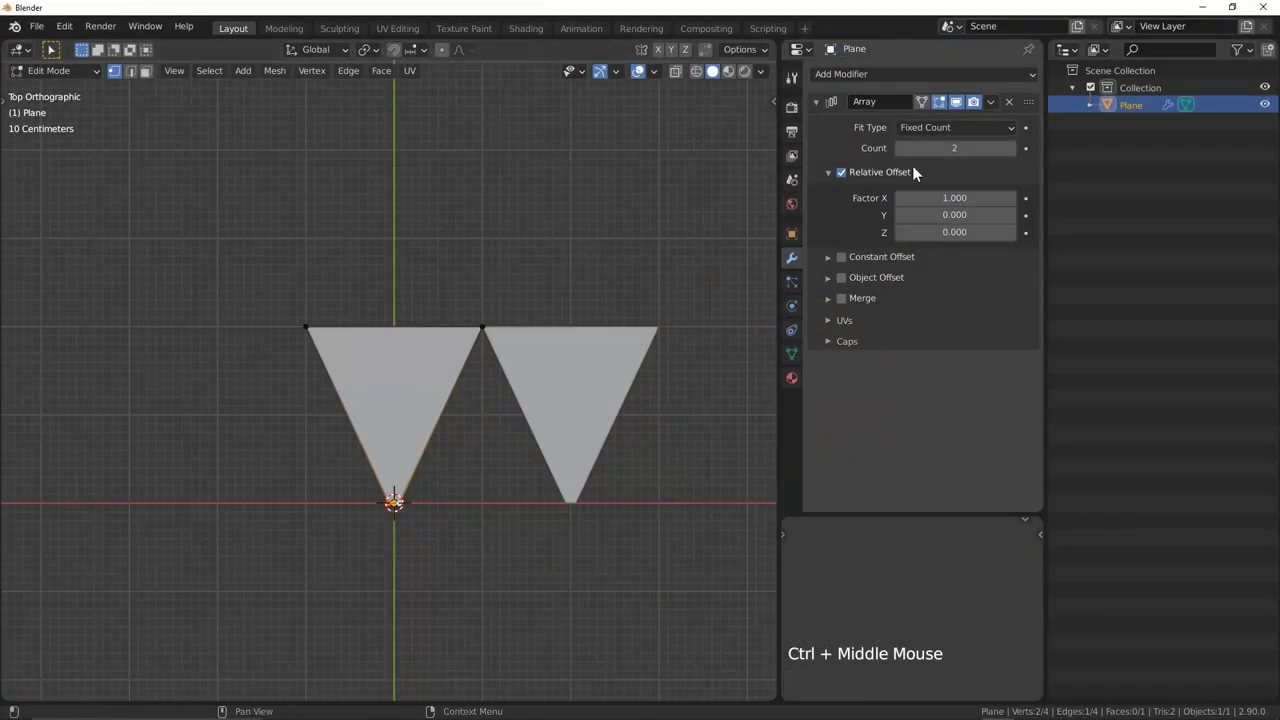
Step: Set the Array modifier to 6 copies, replacing the relative offset with an object offset driven by the Empty
{"action": "key", "text": "Return"}
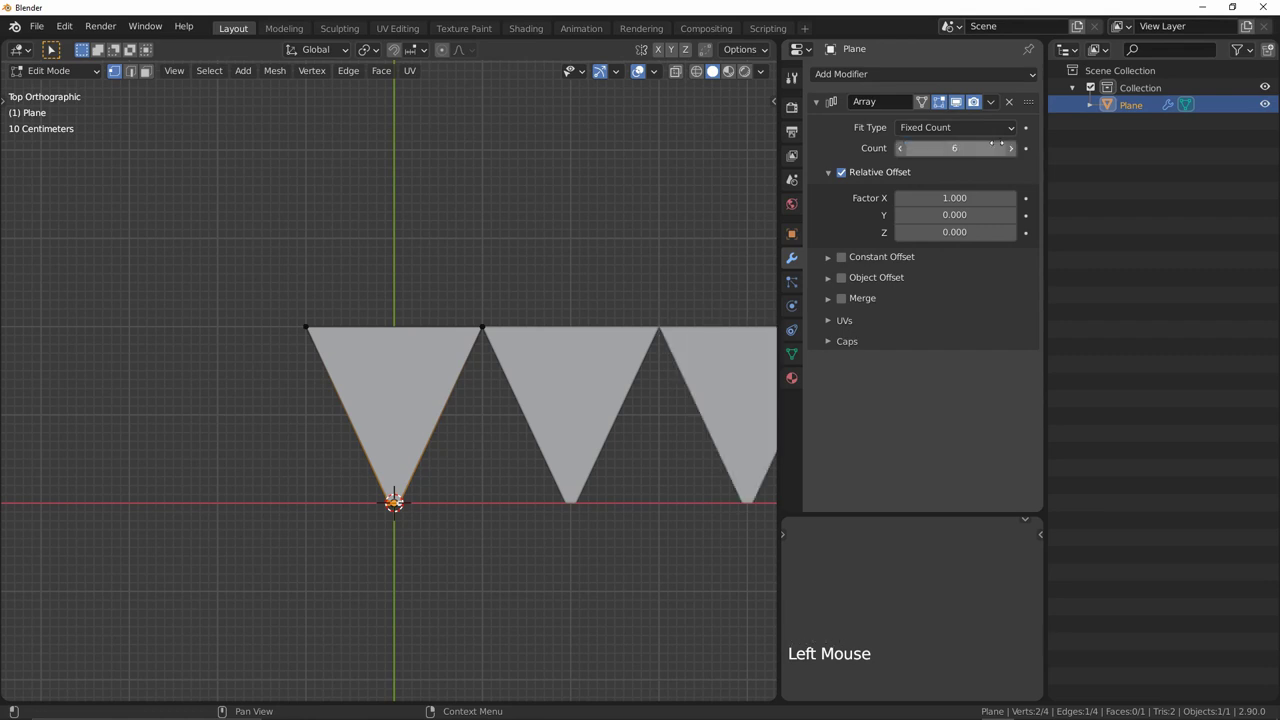
{"action": "left_click", "coordinate": [840, 172]}
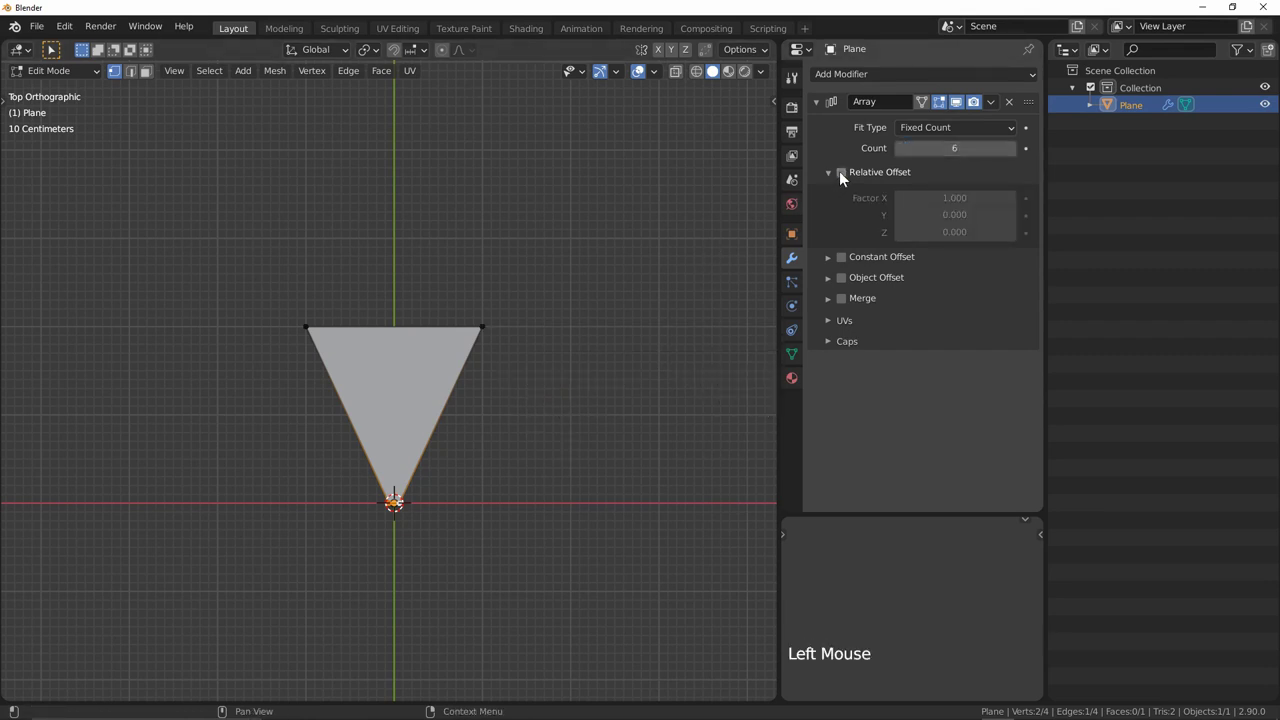
{"action": "left_click", "coordinate": [827, 172]}
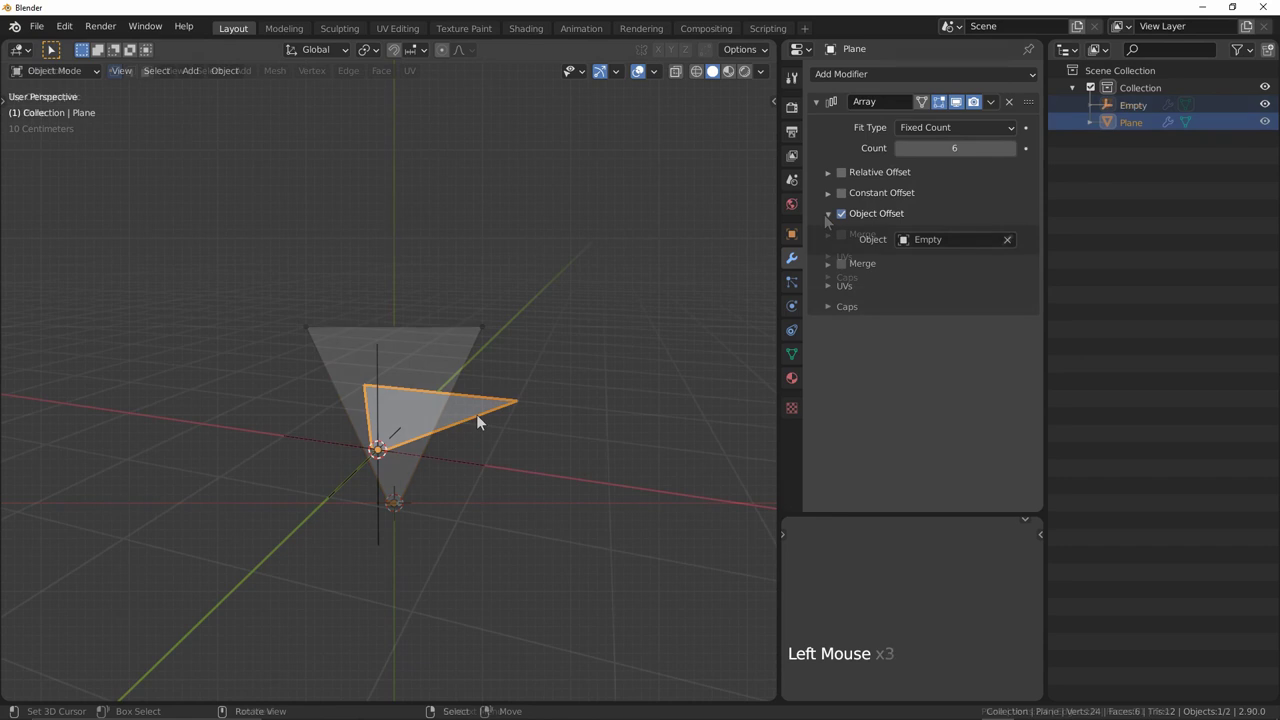
Step: Rotate the Empty to -60° around Z, working from the top view, to fan the wedge copies into a circle
{"action": "key", "text": "KP_7"}
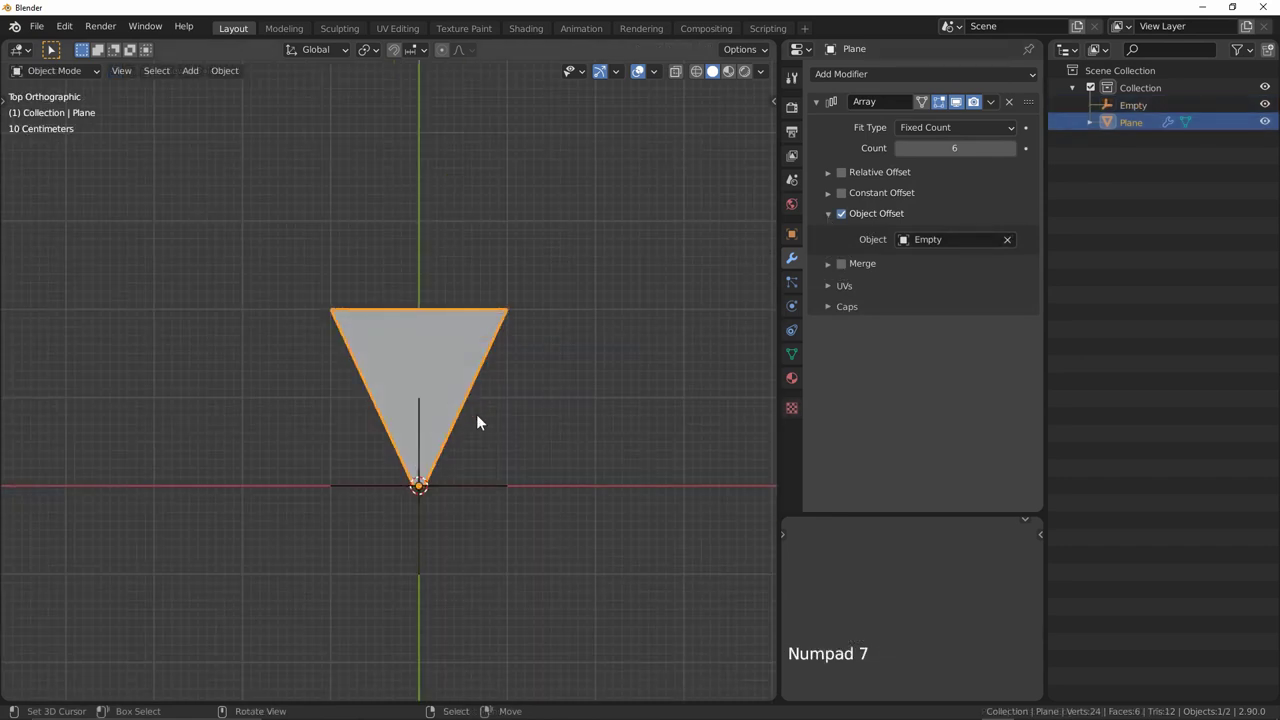
{"action": "right_click", "coordinate": [457, 400]}
{"action": "key", "text": "r"}
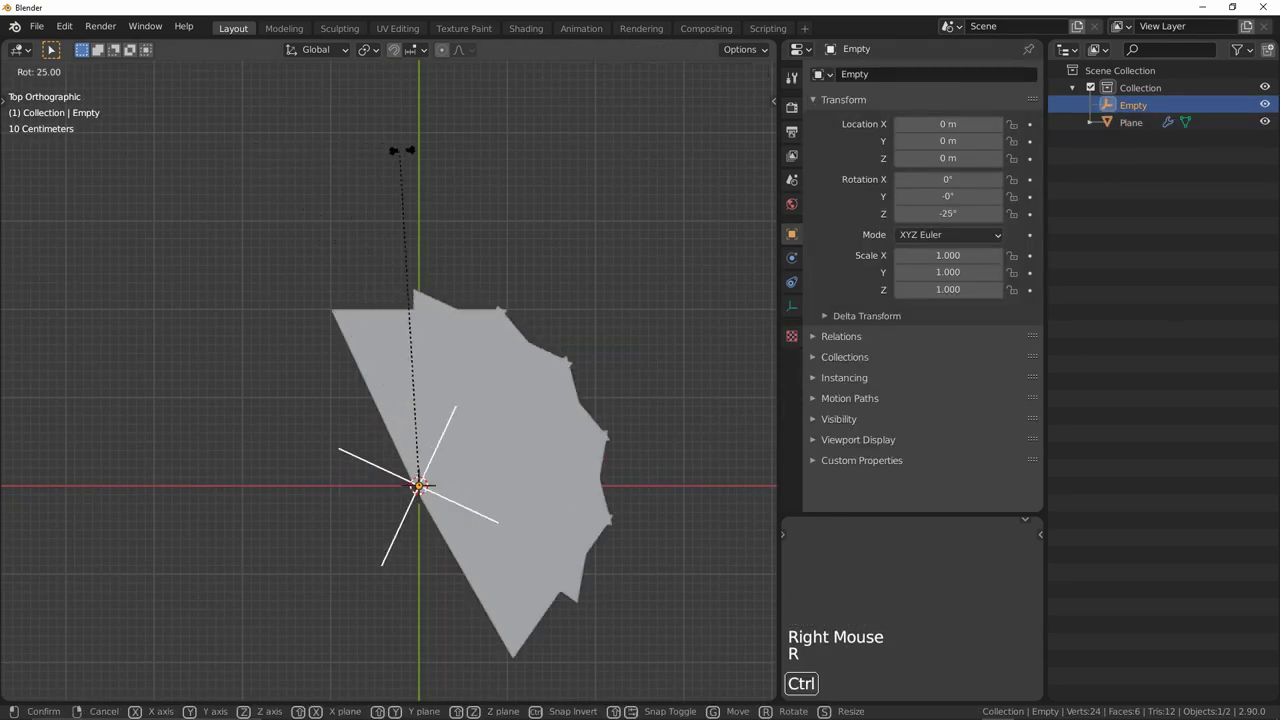
{"action": "left_click", "coordinate": [612, 182]}
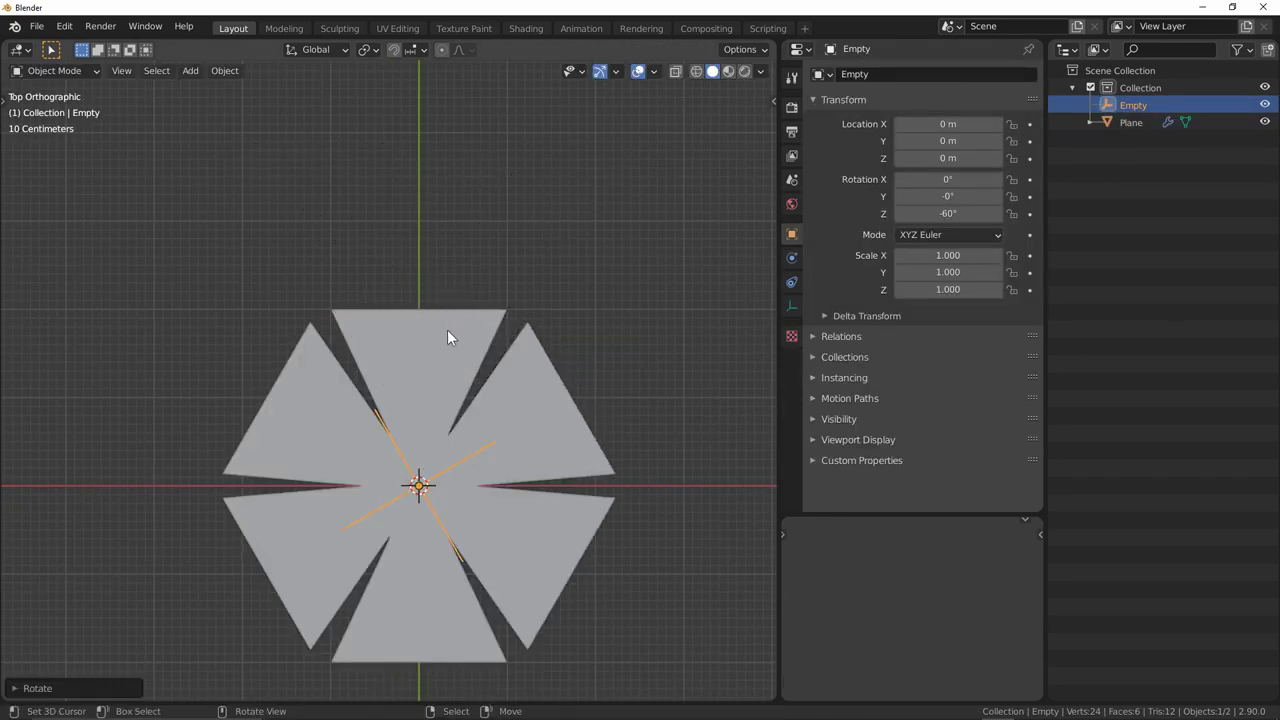
Step: Scale the wedge's two inner vertices at the origin by about 0.39 to tighten its tip
{"action": "right_click", "coordinate": [410, 383]}
{"action": "key", "text": "Tab"}
{"action": "key", "text": "alt+z"}
{"action": "left_click", "coordinate": [343, 457]}
{"action": "scroll", "coordinate": [563, 506], "scroll_direction": "up", "scroll_amount": 5}
{"action": "middle_click_drag", "start_coordinate": [563, 506], "coordinate": [539, 421], "text": "shift"}
{"action": "key", "text": "s"}
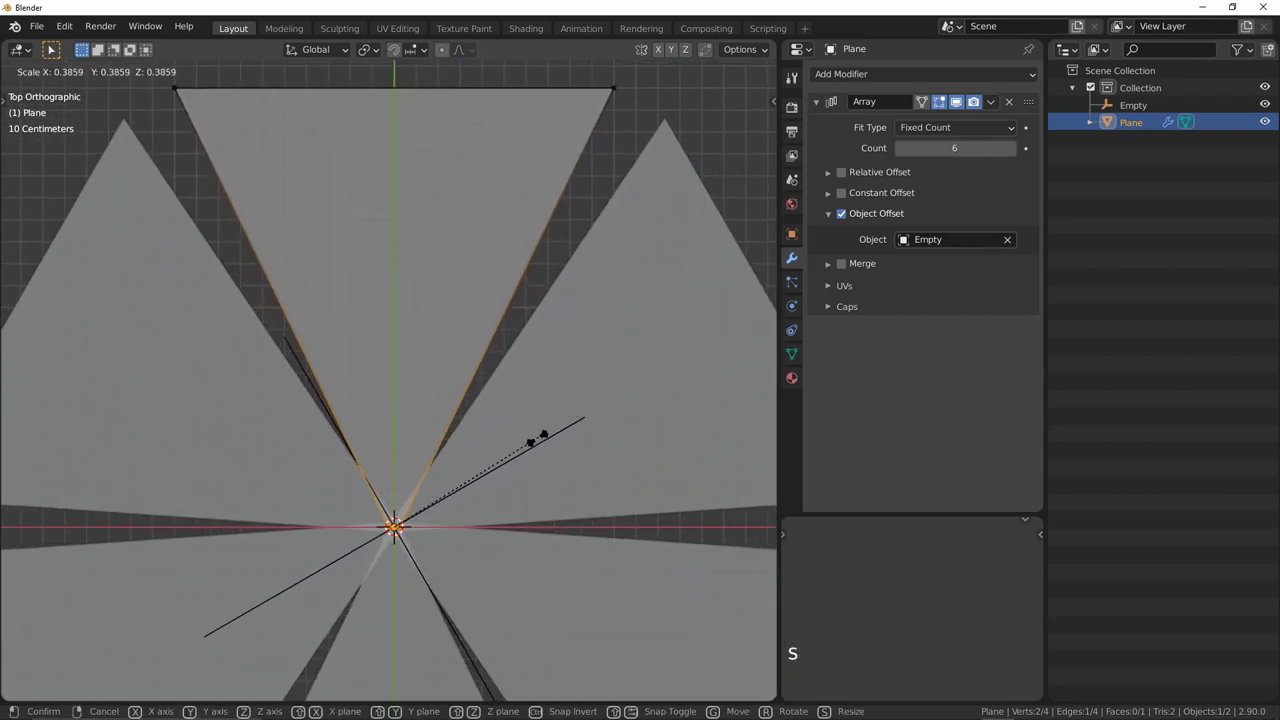
{"action": "left_click", "coordinate": [534, 440]}
Step: Split the wedge lengthwise with a central loop cut and move the new outer vertex 0.4 m outward along Y
{"action": "right_click", "coordinate": [390, 316]}
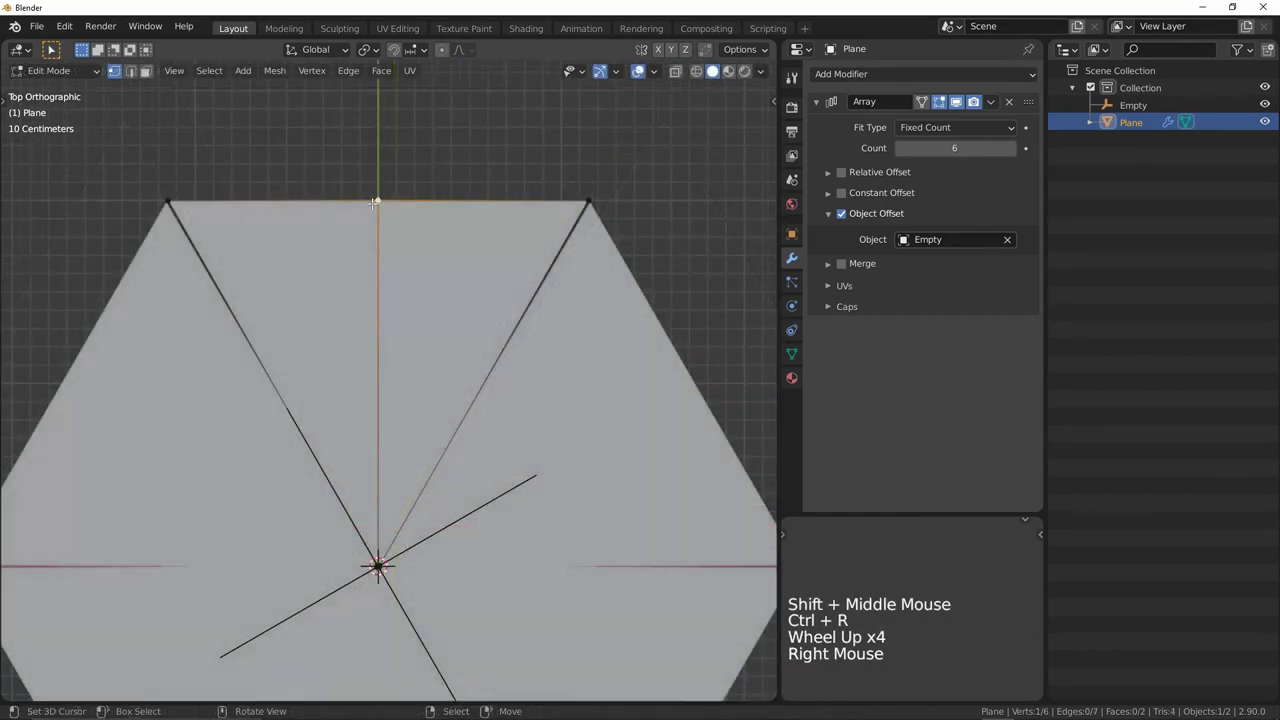
{"action": "scroll", "coordinate": [455, 360], "scroll_direction": "down", "scroll_amount": 3}
{"action": "middle_click_drag", "start_coordinate": [455, 360], "coordinate": [458, 433], "text": "shift"}
{"action": "key", "text": "g"}
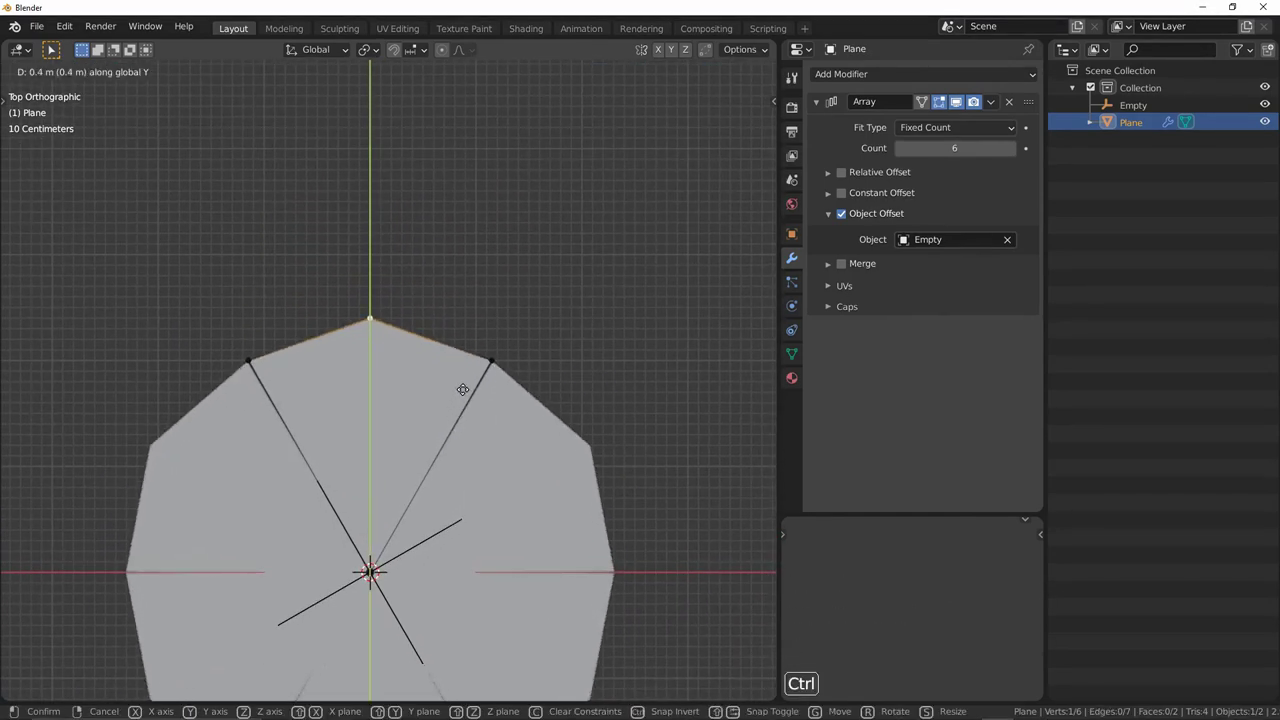
{"action": "left_click", "coordinate": [462, 389]}
Step: Raise a strip along the wedge's outer edge as the crust and bevel its edges about 0.13 m wide with 2 segments
{"action": "middle_click_drag", "start_coordinate": [533, 496], "coordinate": [457, 329], "text": "shift"}
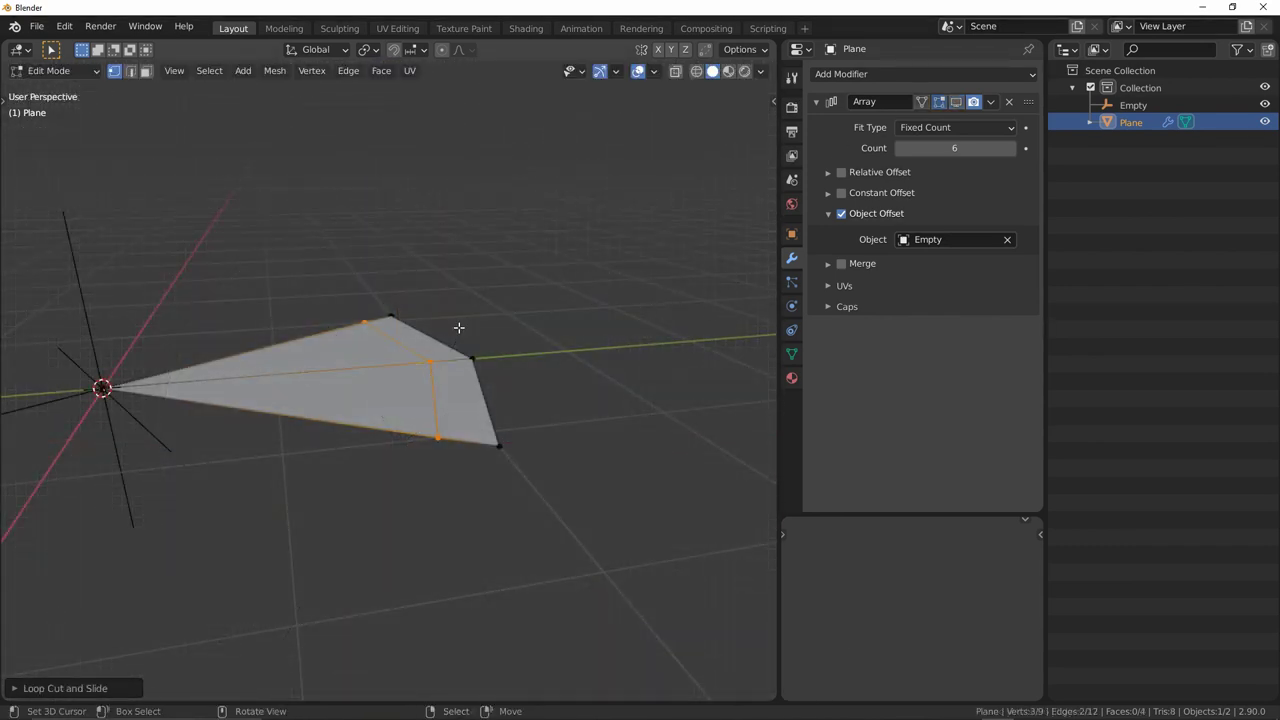
{"action": "middle_click_drag", "start_coordinate": [523, 472], "coordinate": [463, 431], "text": "ctrl"}
{"action": "key", "text": "3"}
{"action": "right_click", "coordinate": [402, 356], "text": "alt"}
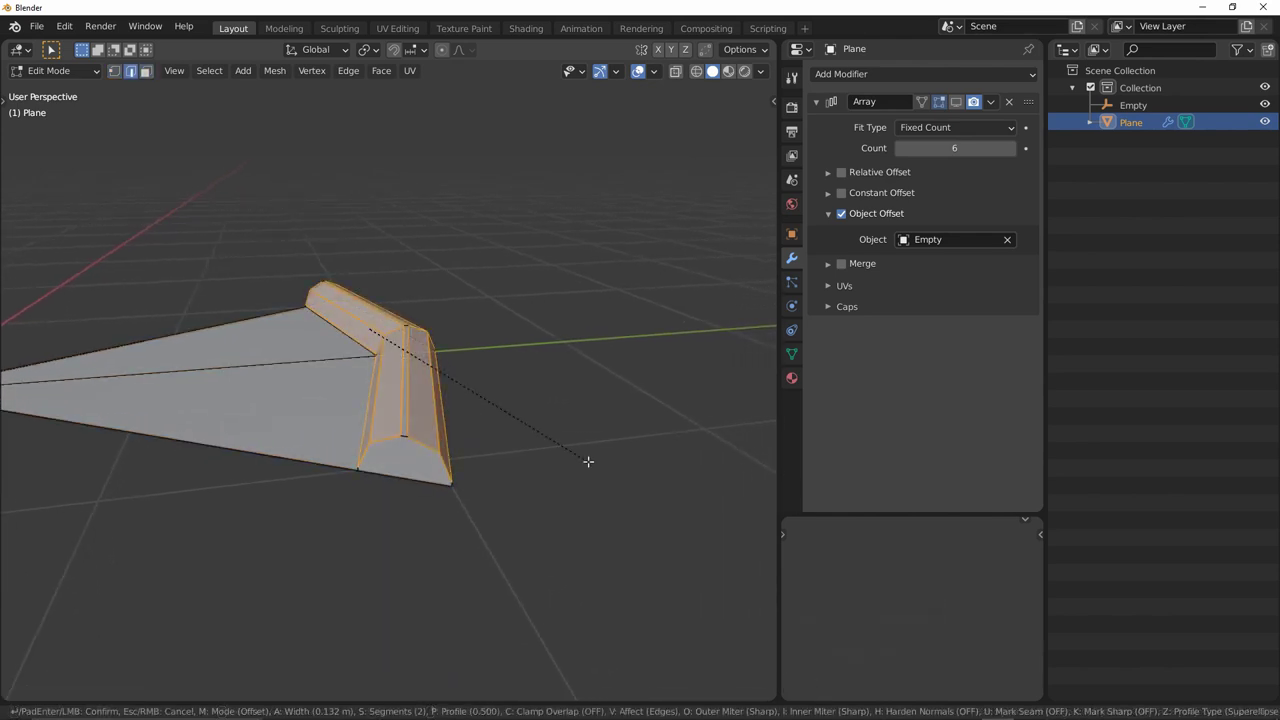
{"action": "left_click", "coordinate": [586, 457]}
Step: Extrude the slice's faces vertically to give the pizza base thickness
{"action": "middle_click_drag", "start_coordinate": [566, 463], "coordinate": [555, 480], "text": "shift"}
{"action": "middle_click_drag", "start_coordinate": [555, 480], "coordinate": [630, 494]}
{"action": "key", "text": "Tab"}
{"action": "key", "text": "Tab"}
{"action": "key", "text": "e"}
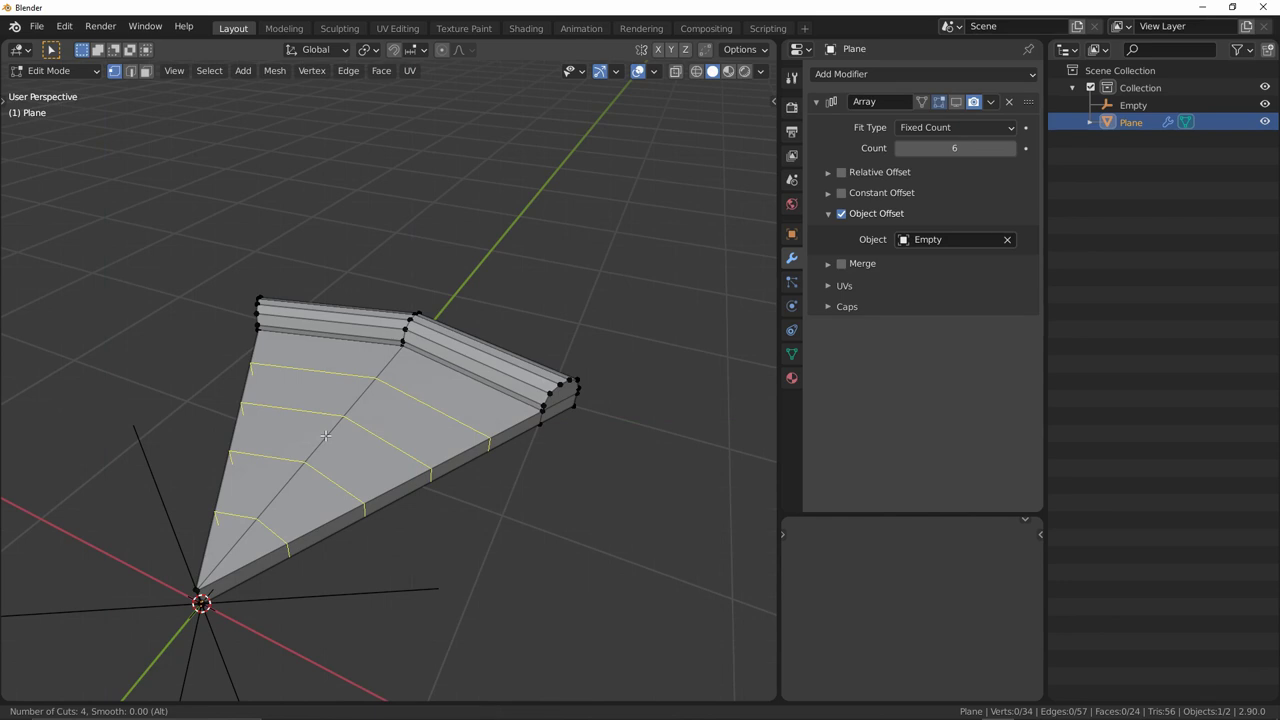
Step: Add four evenly spaced loop cuts across the slice between the tip and the crust
{"action": "left_click", "coordinate": [325, 436]}
{"action": "right_click", "coordinate": [325, 436]}
{"action": "key", "text": "alt+a"}
Step: Slide the side vertical edge at the slice's tip onto the central edge so their vertices merge
{"action": "middle_click_drag", "start_coordinate": [325, 436], "coordinate": [410, 366], "text": "shift"}
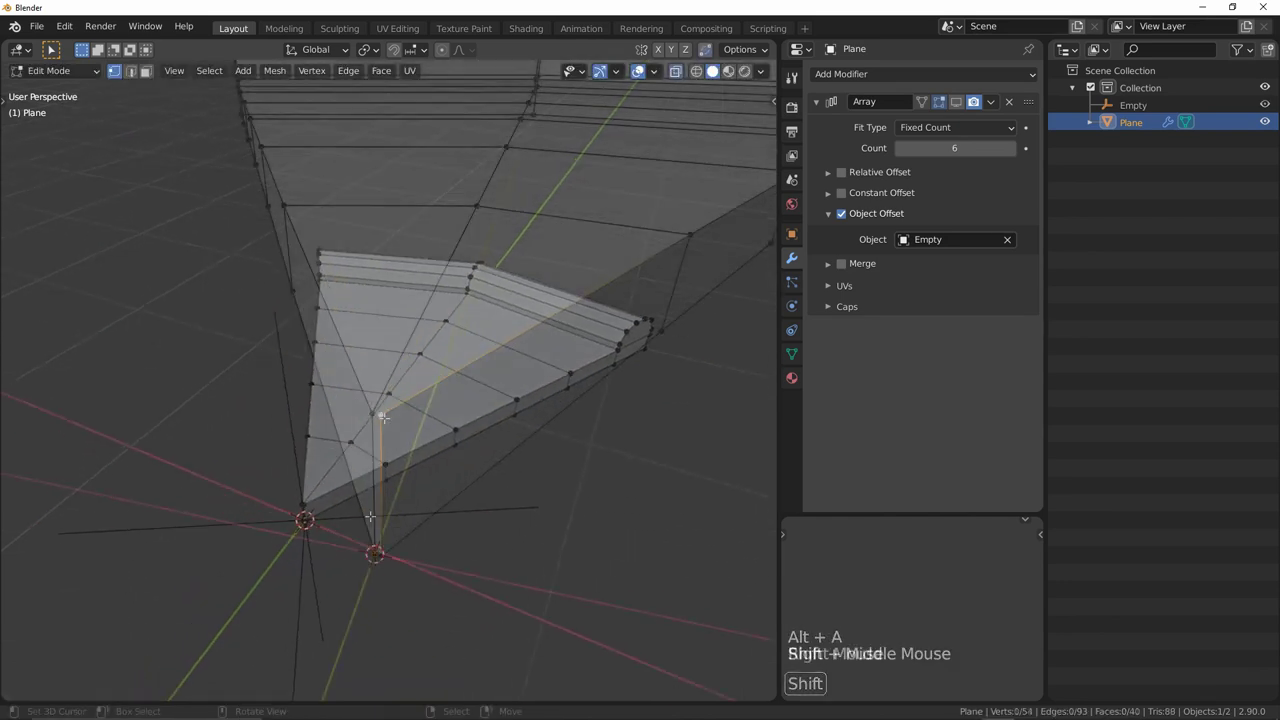
{"action": "right_click", "coordinate": [380, 554], "text": "shift"}
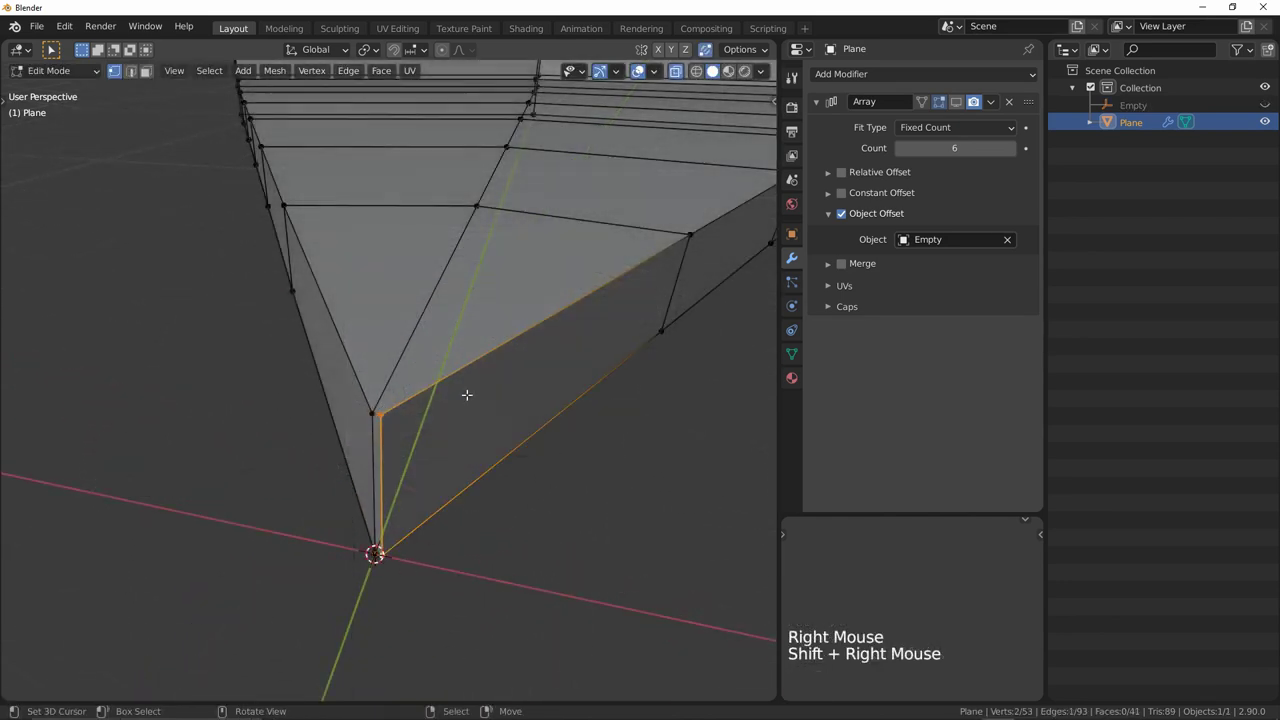
{"action": "key", "text": "g"}
{"action": "key", "text": "g"}
{"action": "left_click", "coordinate": [425, 200]}
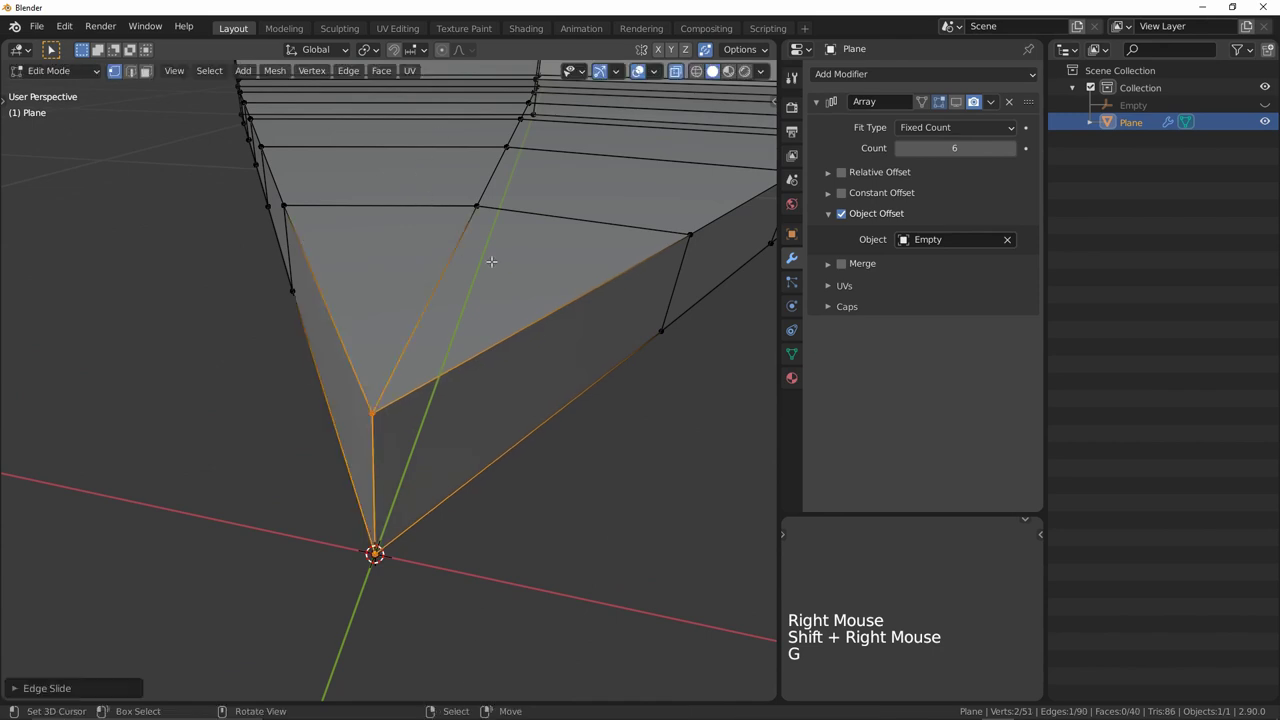
Step: Duplicate the slice's inner faces 0.1 m downward along Z as the underside and merge all vertices by distance
{"action": "key", "text": "shift+d"}
{"action": "key", "text": "z"}
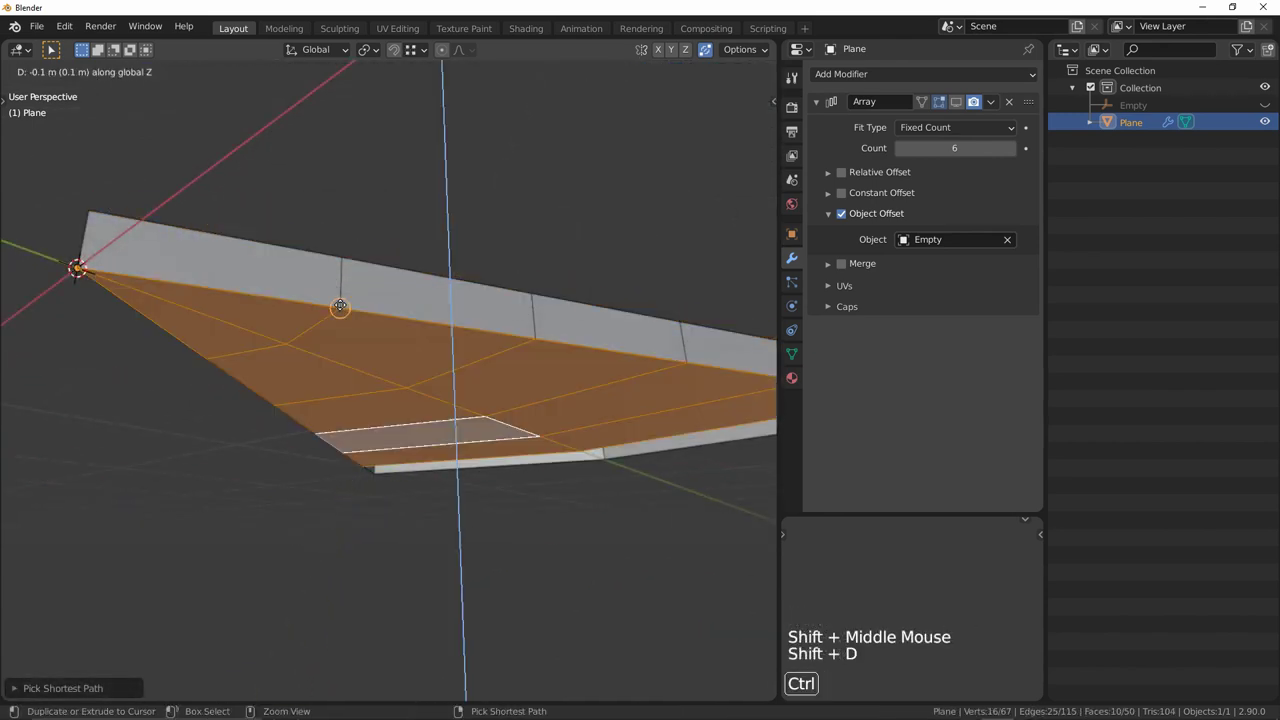
{"action": "left_click", "coordinate": [341, 305], "text": "ctrl"}
{"action": "key", "text": "a"}
{"action": "key", "text": "q"}
{"action": "left_click", "coordinate": [341, 305]}
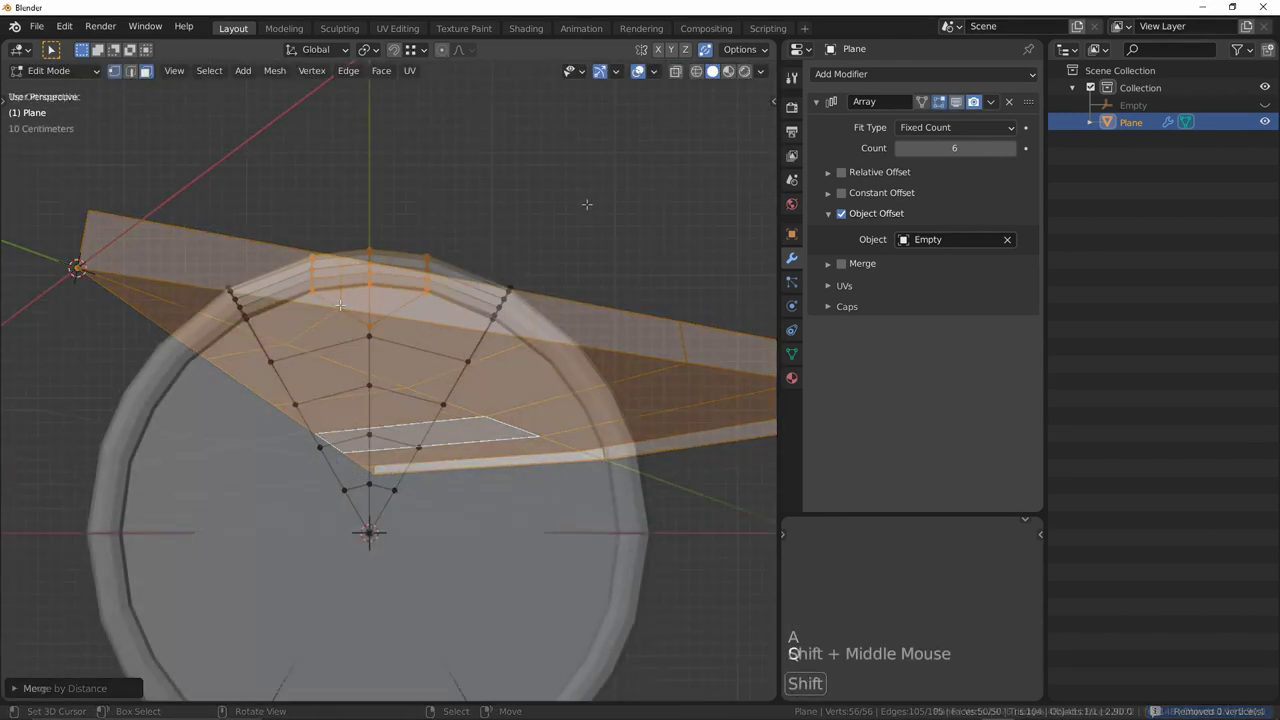
Step: Round the crust outline with its added mid-segment cuts and slide the stray inner centre vertex fully onto the crust's inner edge
{"action": "middle_click_drag", "start_coordinate": [586, 209], "coordinate": [609, 272], "text": "shift"}
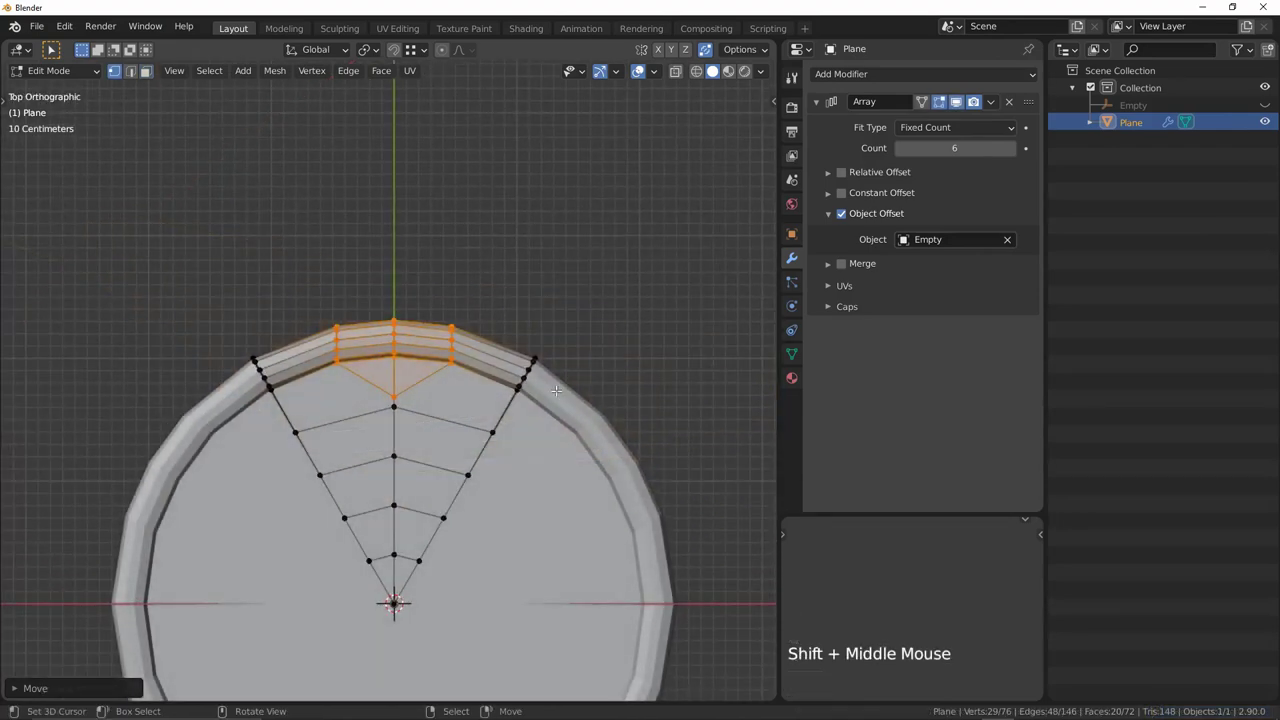
{"action": "middle_click_drag", "start_coordinate": [535, 385], "coordinate": [529, 289]}
{"action": "middle_click_drag", "start_coordinate": [447, 390], "coordinate": [450, 296], "text": "ctrl"}
{"action": "key", "text": "g"}
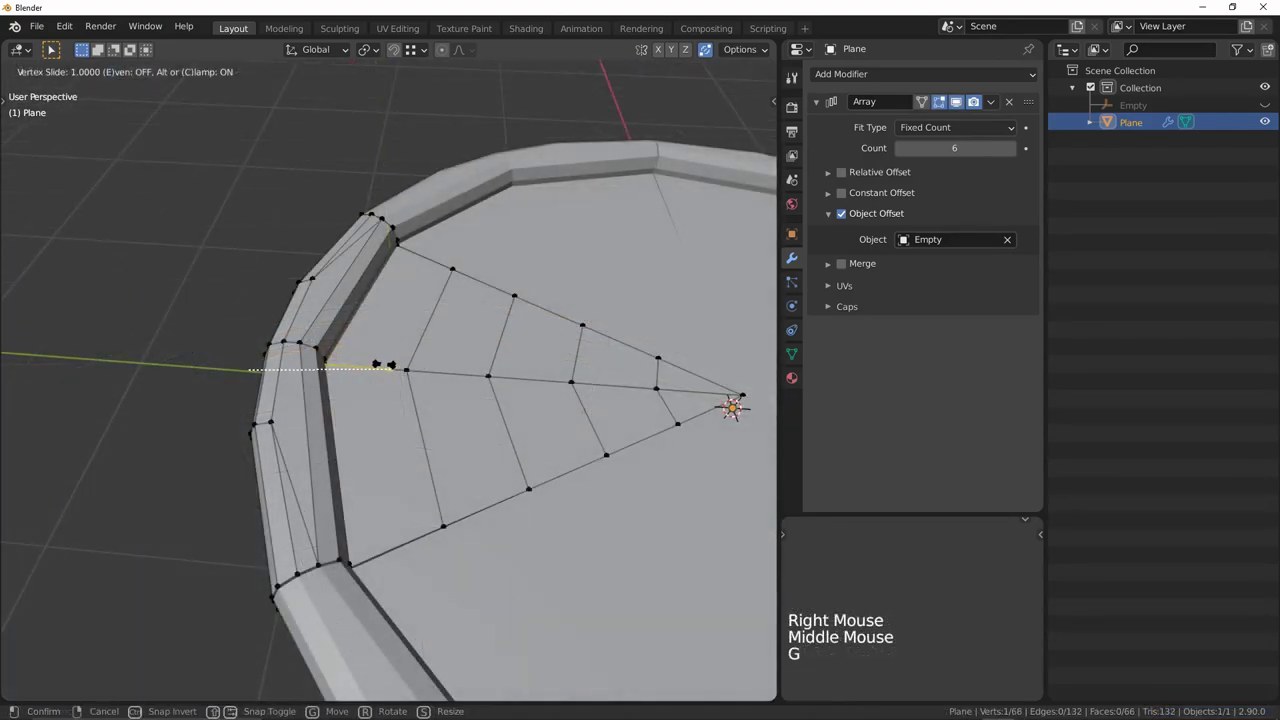
{"action": "left_click", "coordinate": [383, 364]}
Step: Bevel the crust's lower outer edge about 0.056 m wide with 1 segment and leave mesh editing
{"action": "middle_click_drag", "start_coordinate": [342, 390], "coordinate": [509, 306]}
{"action": "middle_click_drag", "start_coordinate": [509, 306], "coordinate": [520, 231]}
{"action": "key", "text": "ctrl+b"}
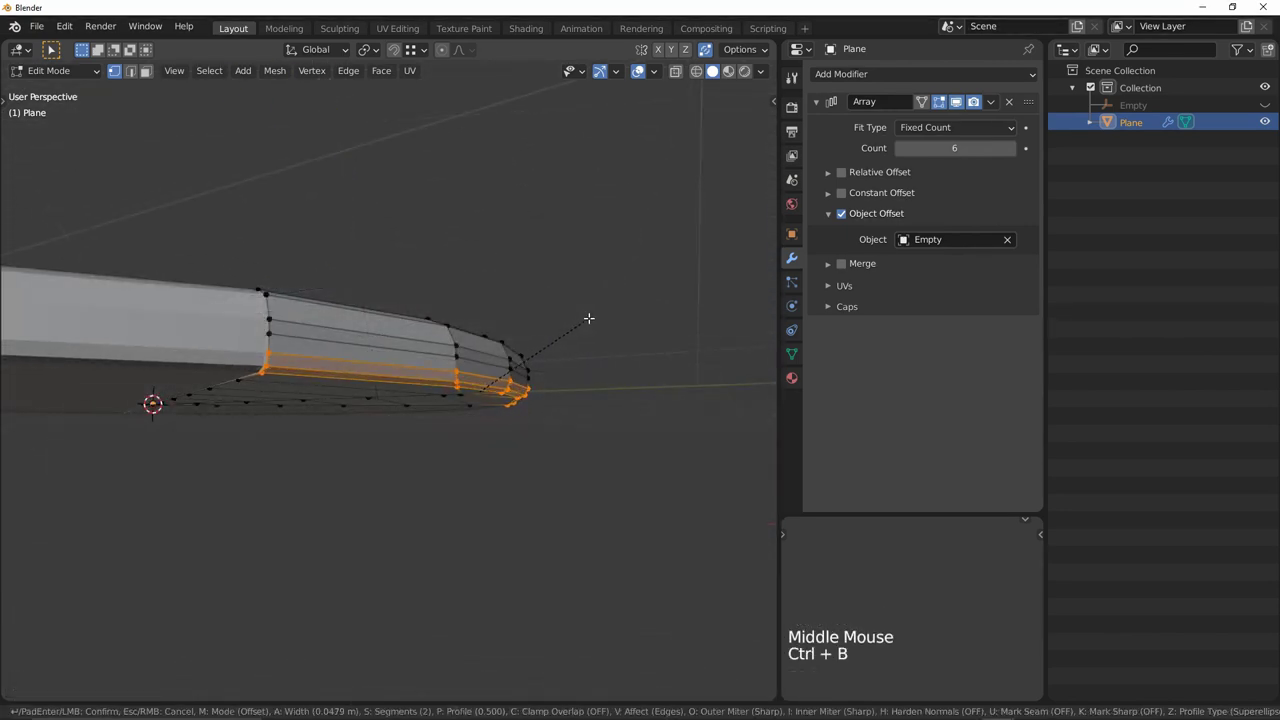
{"action": "scroll", "coordinate": [588, 318], "scroll_direction": "down", "scroll_amount": 1}
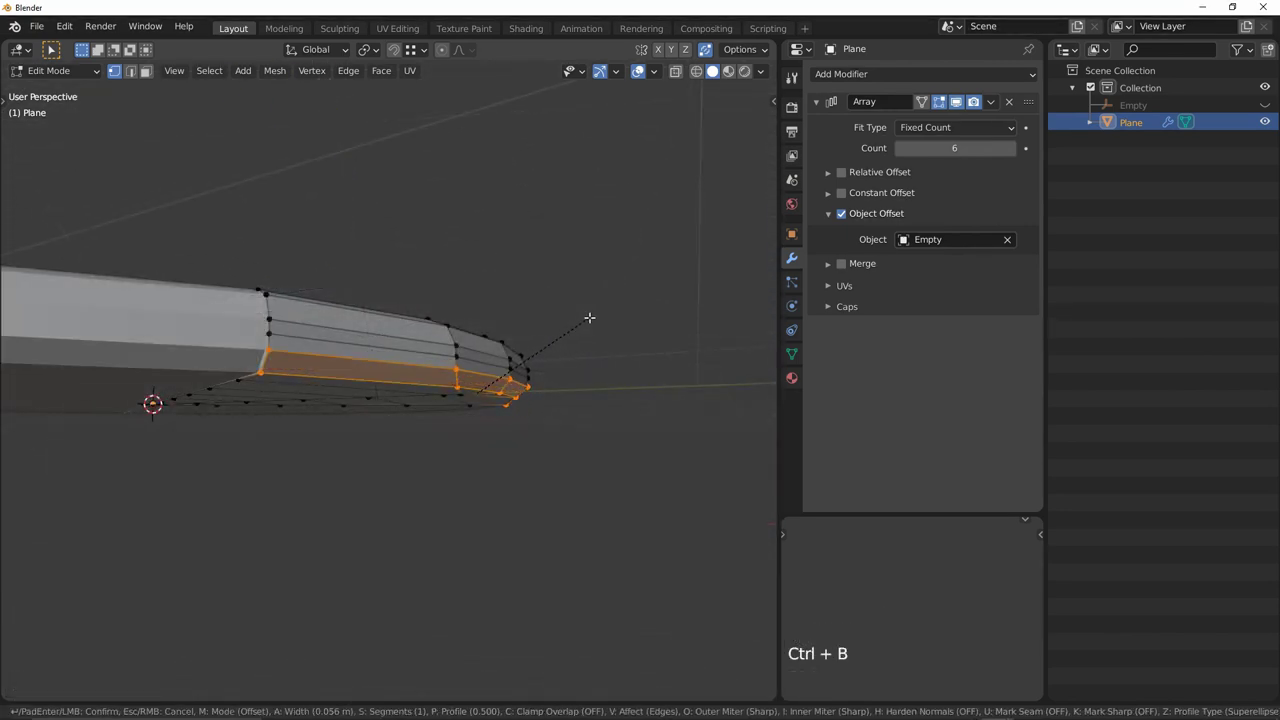
{"action": "left_click", "coordinate": [589, 317]}
{"action": "key", "text": "Tab"}
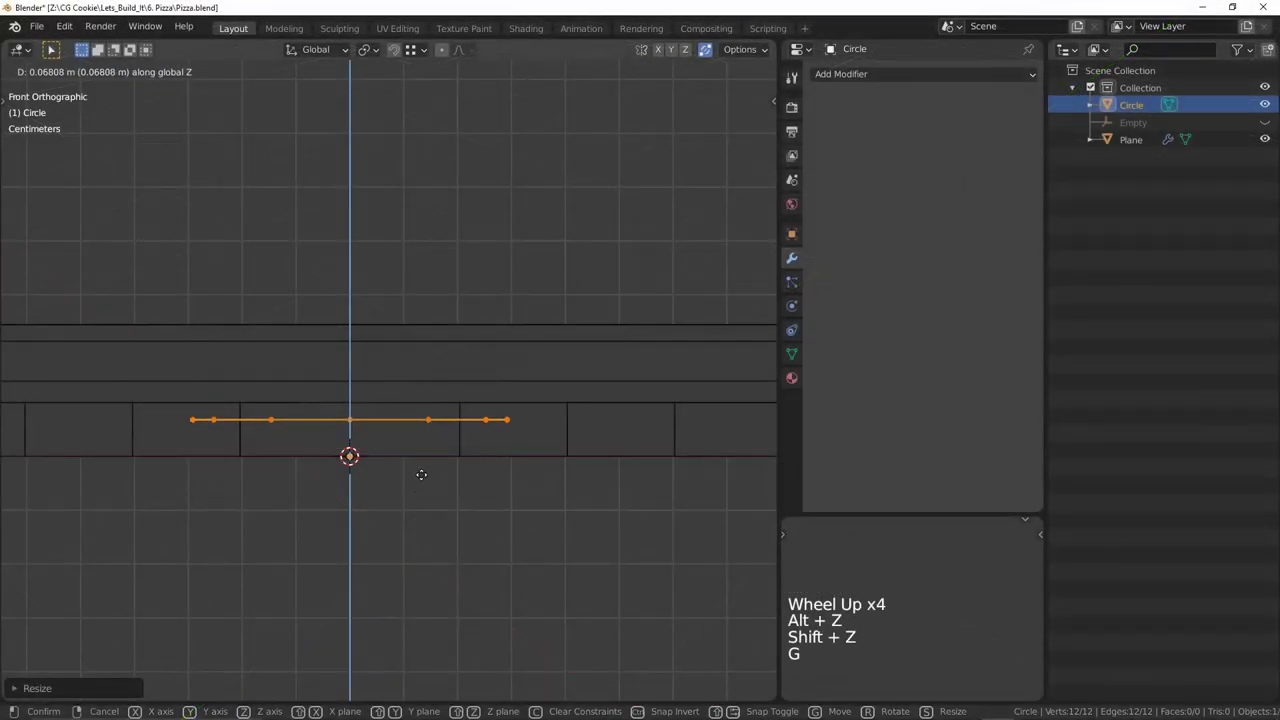
Step: Raise the 12-vertex circle along Z near the slice's surface and extrude it into a thick pepperoni disc
{"action": "left_click", "coordinate": [423, 469]}
{"action": "key", "text": "e"}
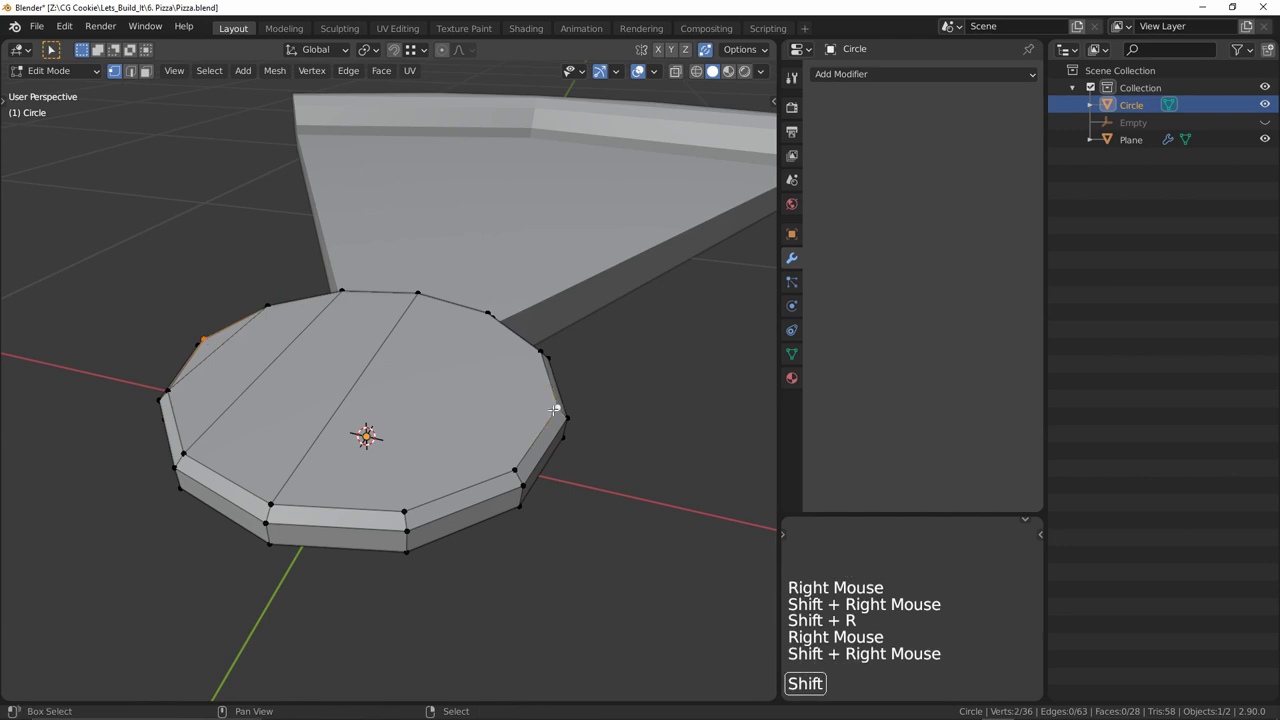
Step: Connect opposite rim vertices across the disc's top face to divide it into a grid
{"action": "key", "text": "shift+r"}
{"action": "right_click", "coordinate": [518, 351]}
{"action": "key", "text": "shift+r"}
{"action": "middle_click_drag", "start_coordinate": [274, 311], "coordinate": [290, 390]}
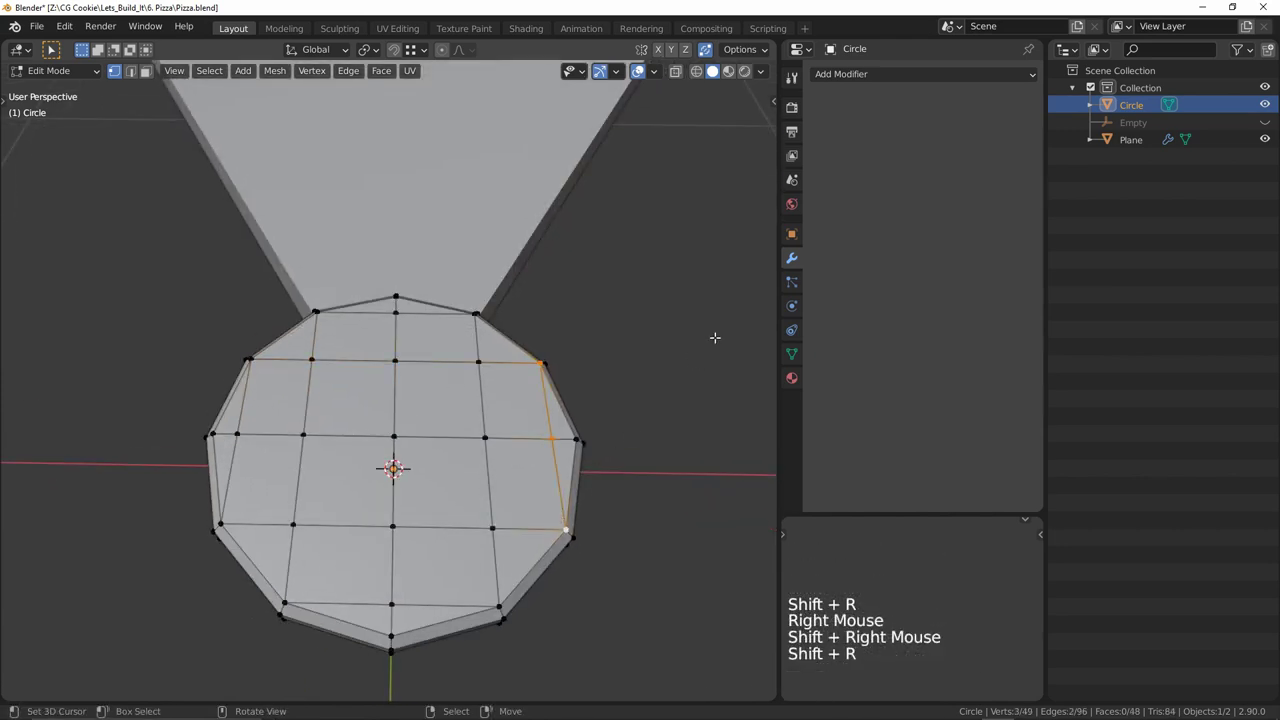
Step: Scale the whole disc down in X and Y only, keeping its thickness
{"action": "key", "text": "a"}
{"action": "key", "text": "s"}
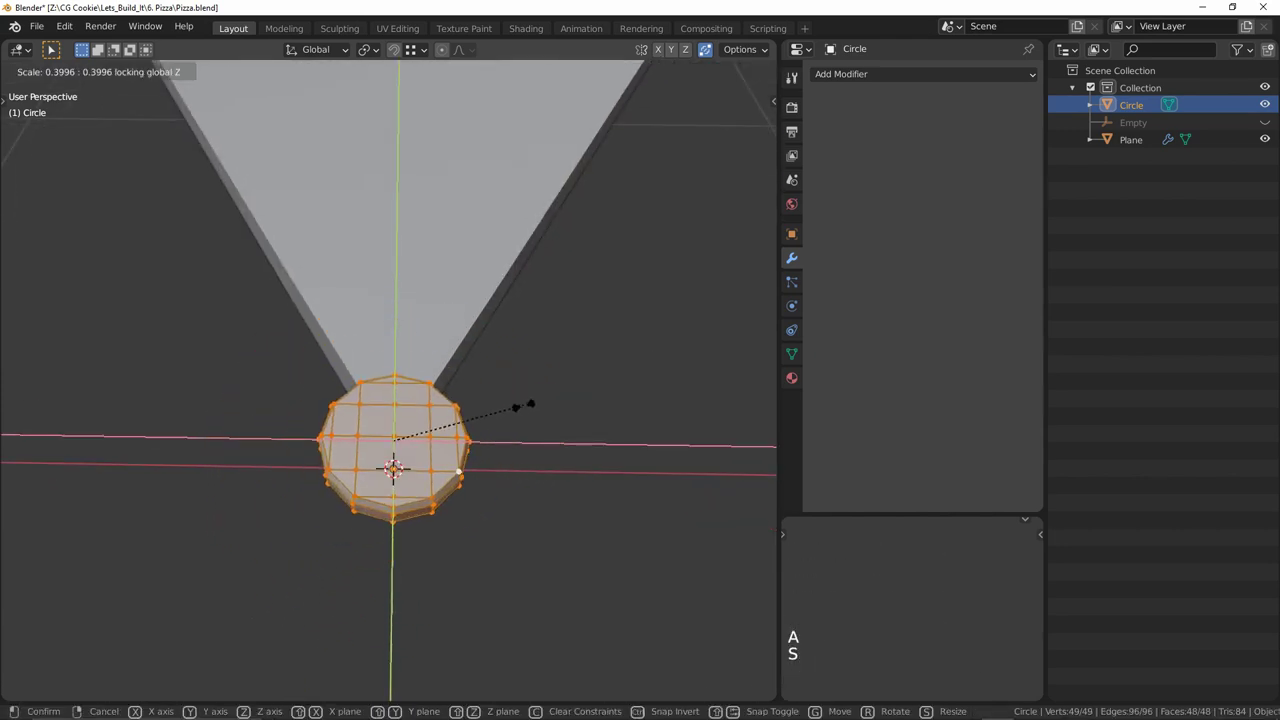
{"action": "left_click", "coordinate": [614, 366]}
Step: Move the pepperoni disc from the slice's tip onto its upper left area just below the crust, working from the top view
{"action": "key", "text": "KP_7"}
{"action": "key", "text": "Tab"}
{"action": "middle_click_drag", "start_coordinate": [597, 377], "coordinate": [563, 471], "text": "ctrl"}
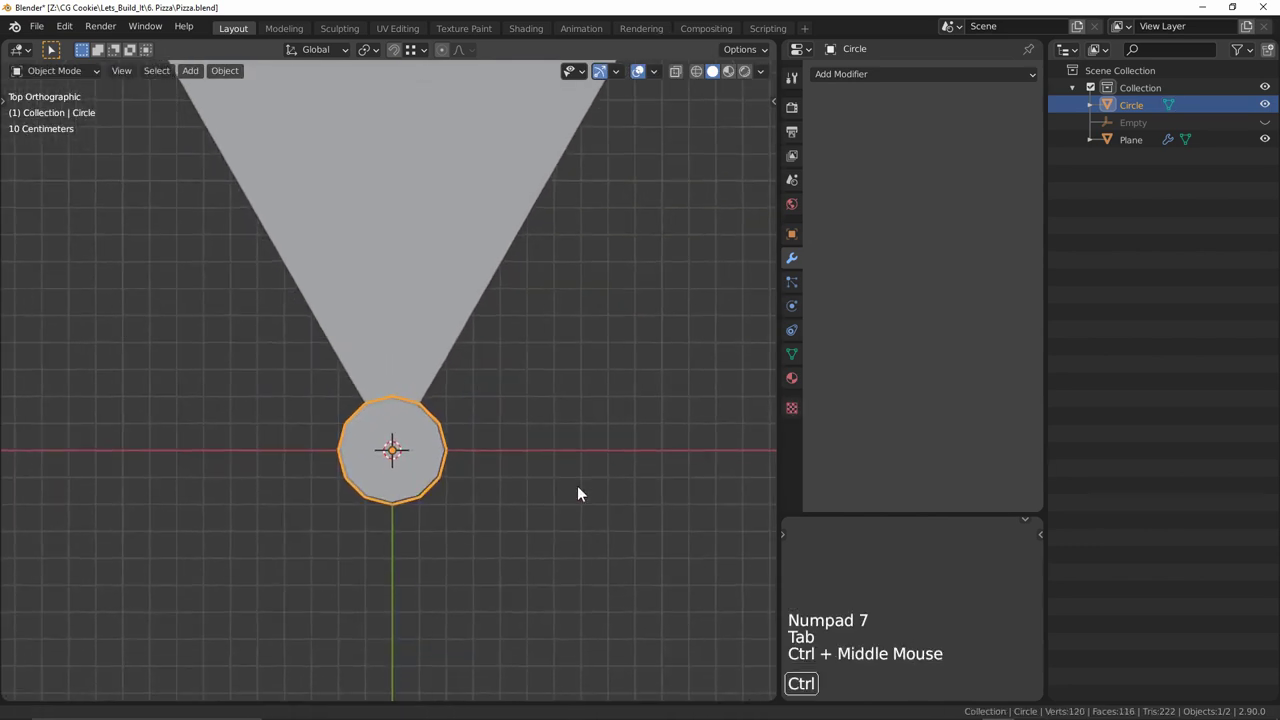
{"action": "middle_click_drag", "start_coordinate": [545, 323], "coordinate": [531, 457], "text": "shift"}
{"action": "key", "text": "g"}
{"action": "left_click", "coordinate": [426, 121]}
{"action": "middle_click_drag", "start_coordinate": [442, 251], "coordinate": [497, 366], "text": "shift"}
{"action": "key", "text": "g"}
{"action": "left_click", "coordinate": [489, 360]}
Step: Enlarge the disc's mesh in X and Y by a factor of about 1.08, leaving its height locked
{"action": "key", "text": "Tab"}
{"action": "key", "text": "a"}
{"action": "key", "text": "s"}
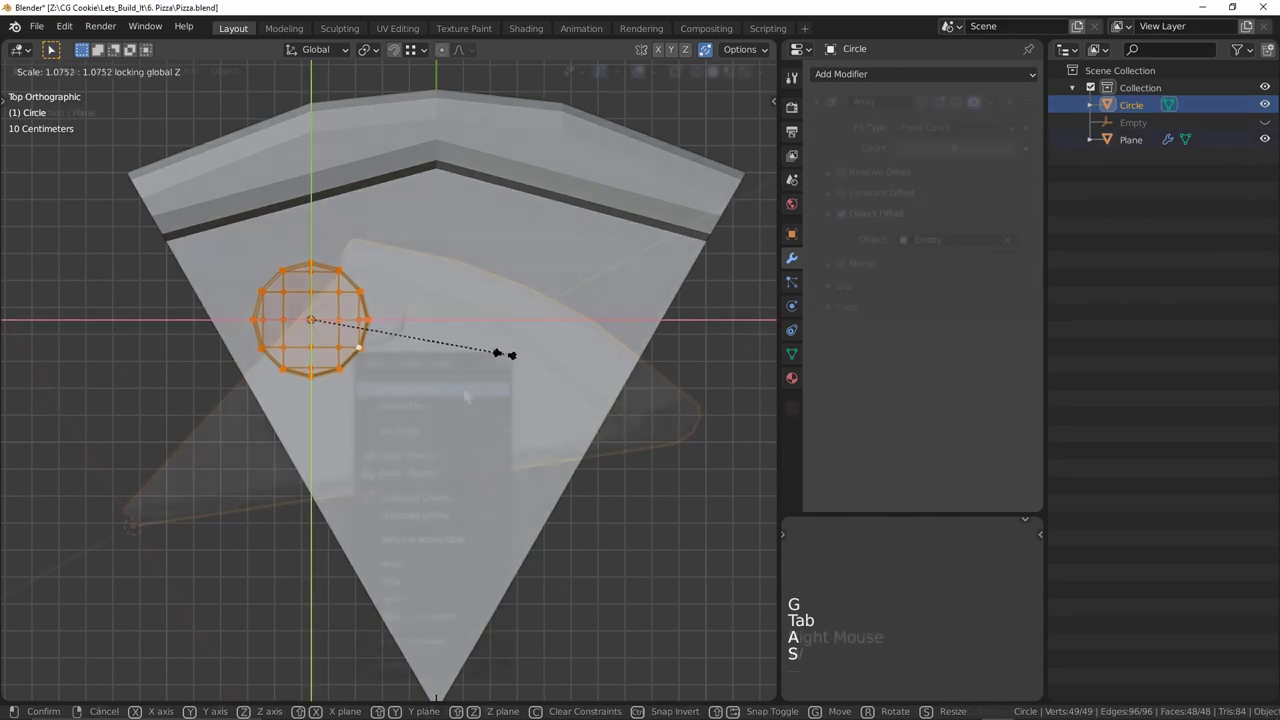
Step: Enable Auto Smooth for the pizza slice's normals and edit its angle limit
{"action": "left_click", "coordinate": [793, 356]}
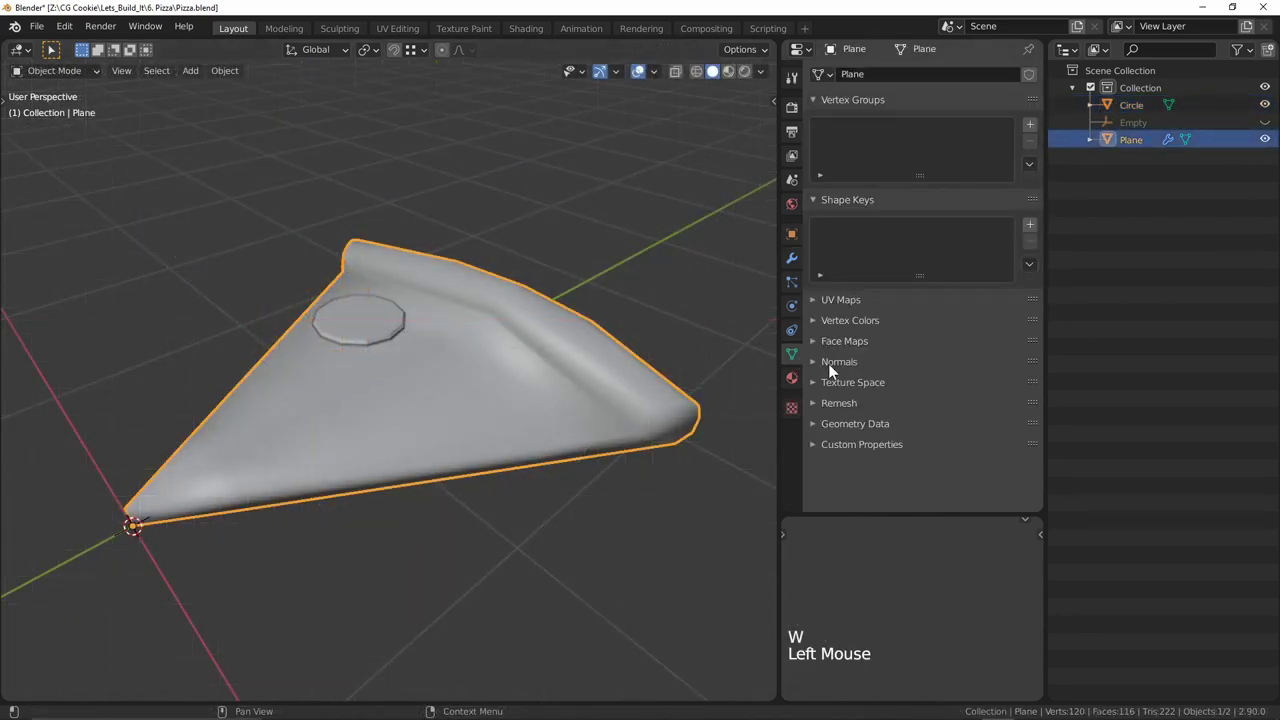
{"action": "left_click", "coordinate": [830, 362]}
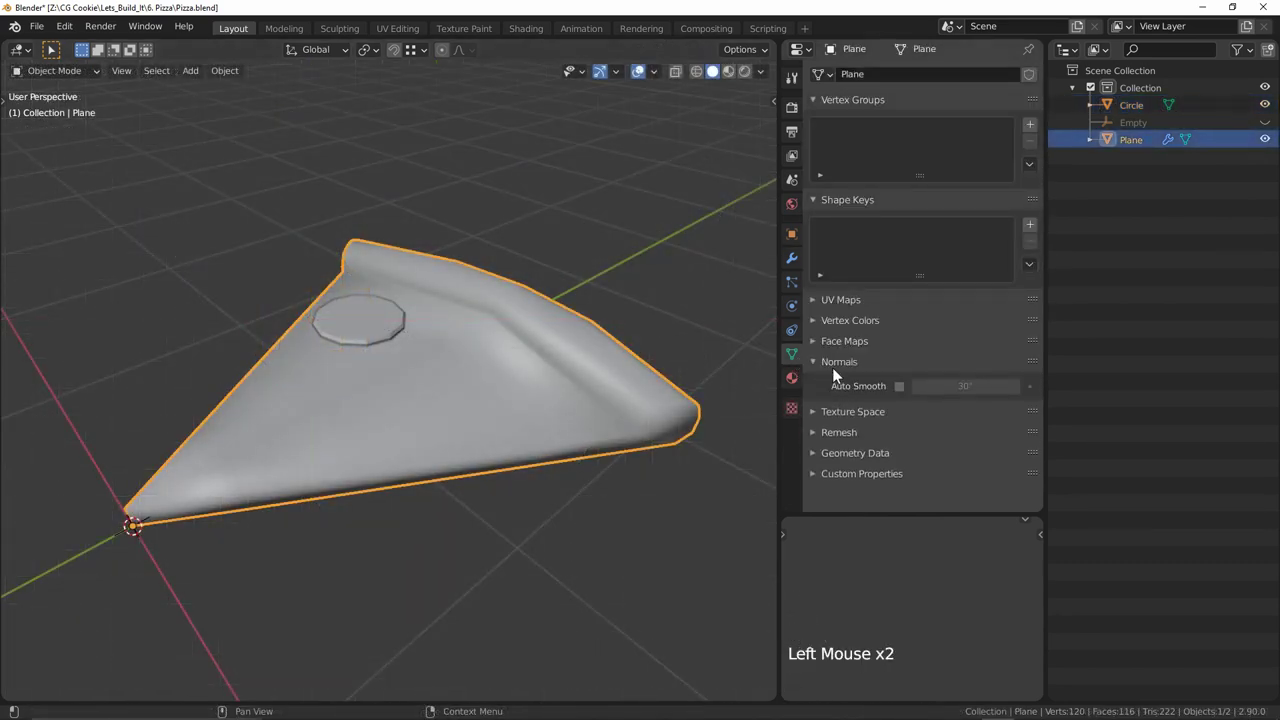
{"action": "left_click", "coordinate": [898, 386]}
{"action": "left_click", "coordinate": [930, 386]}
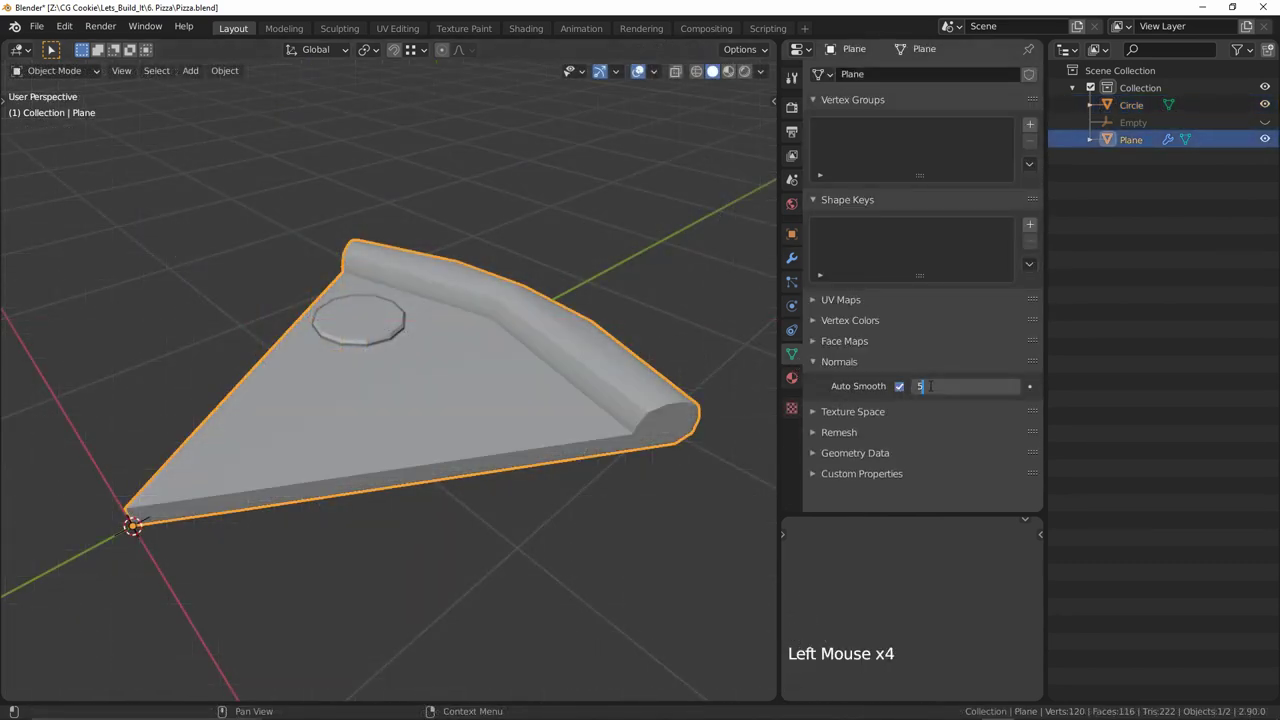
Step: Apply smooth shading to the pepperoni disc
{"action": "middle_click_drag", "start_coordinate": [727, 440], "coordinate": [386, 429], "text": "shift"}
{"action": "right_click", "coordinate": [378, 364]}
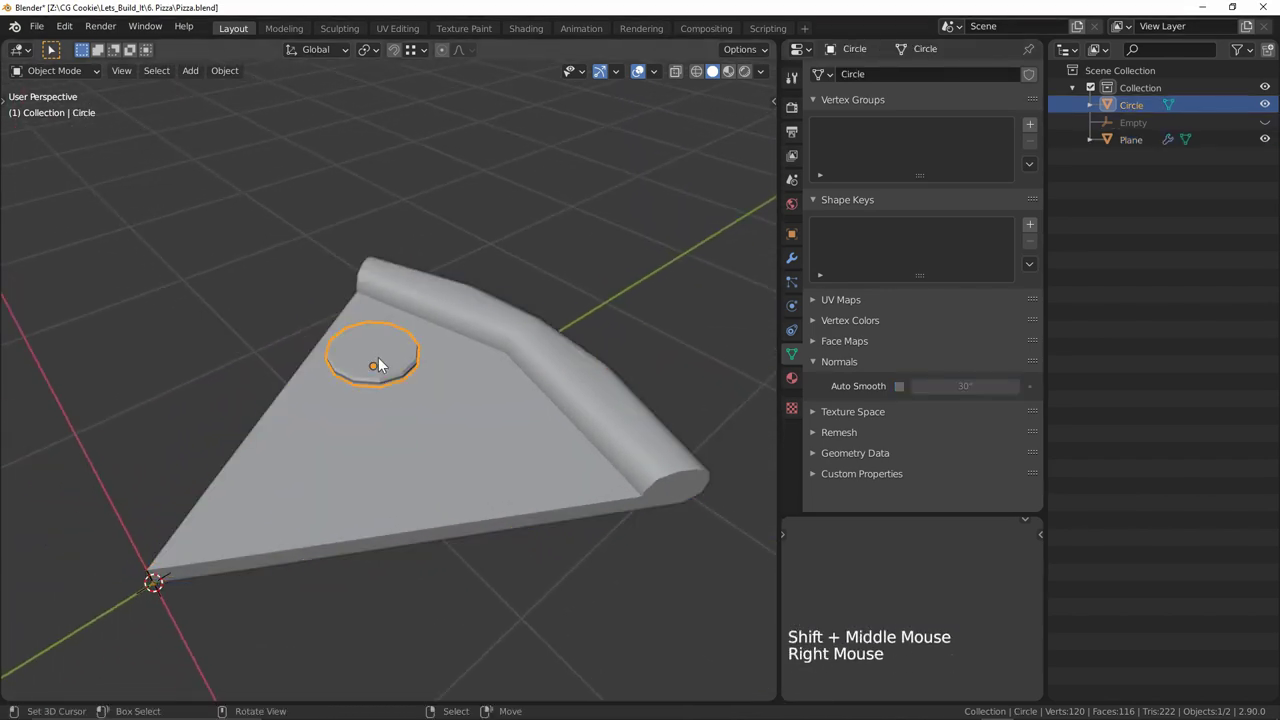
{"action": "key", "text": "w"}
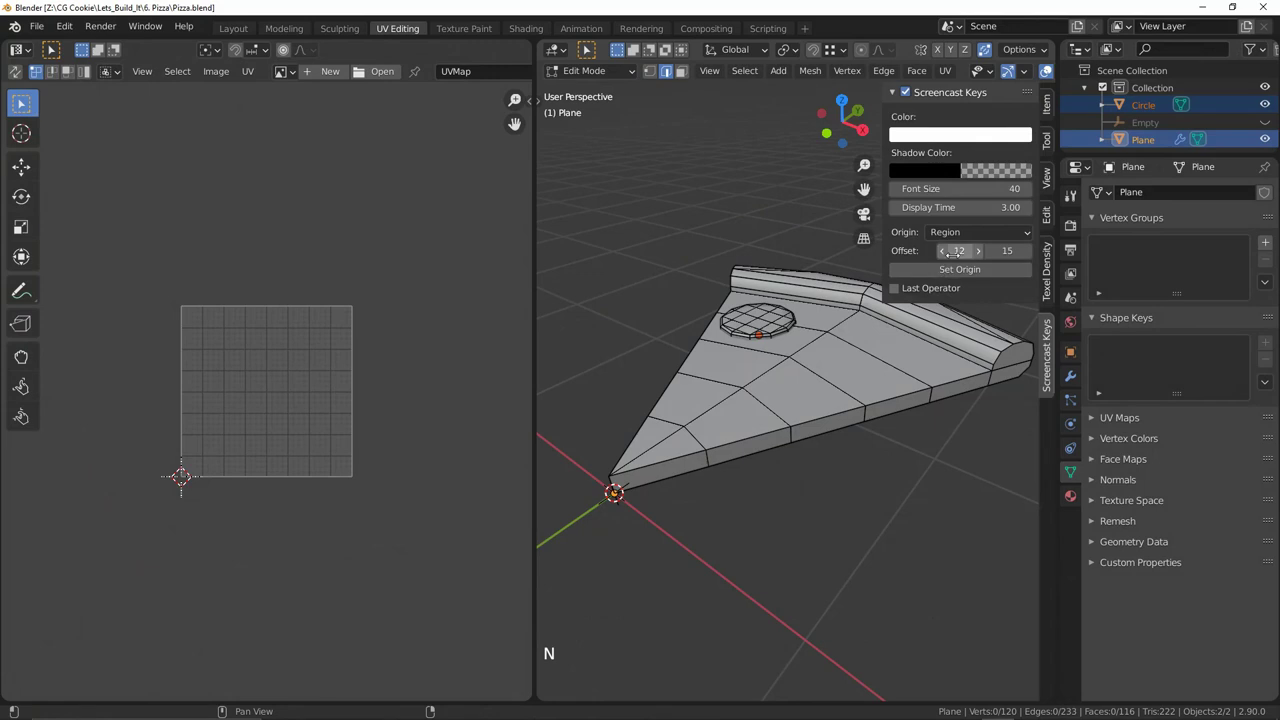
Step: Mark the upper edges along the slice's cut sides as seams, setting the shortest-path selection's edge tag to Tag Seam
{"action": "key", "text": "n"}
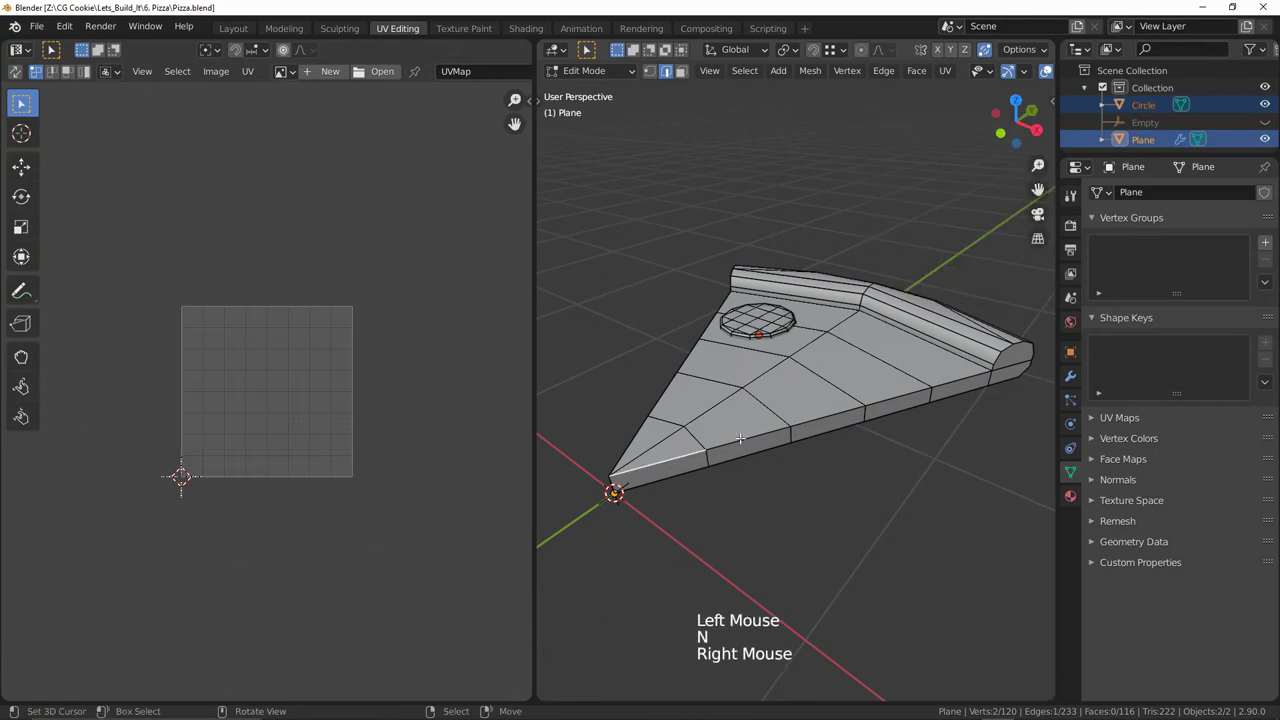
{"action": "left_click", "coordinate": [603, 688]}
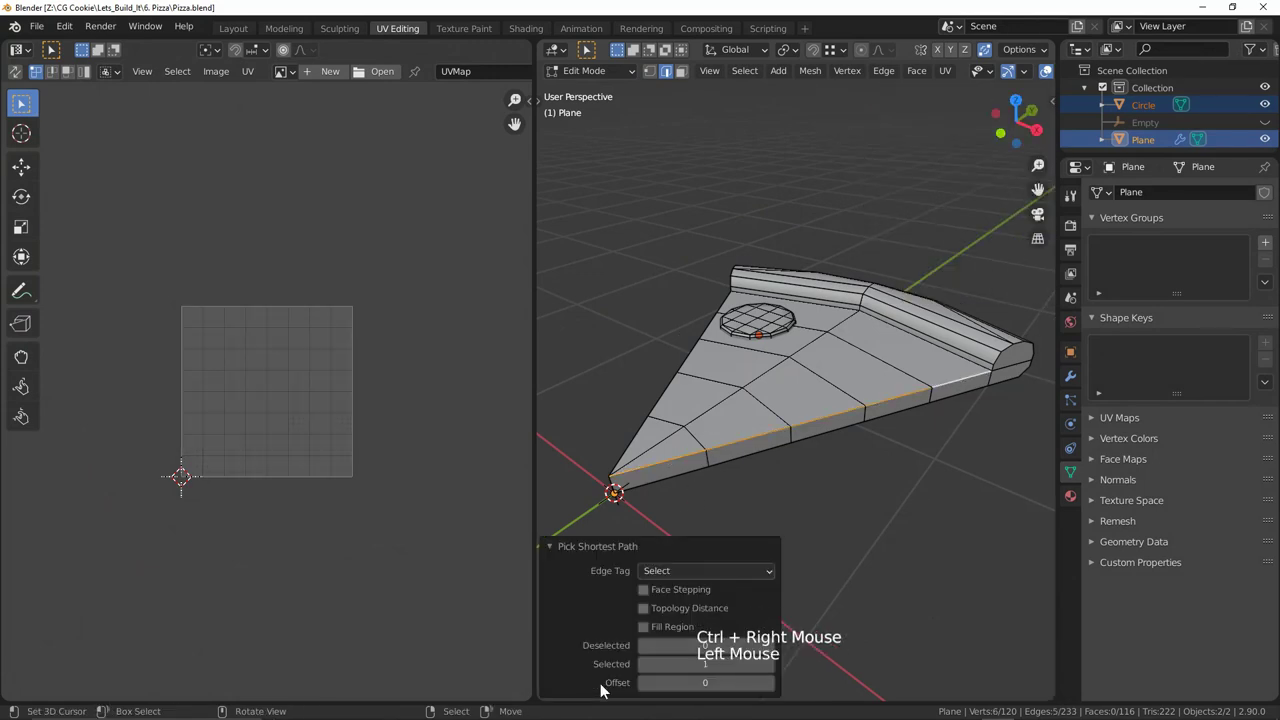
{"action": "left_click", "coordinate": [664, 571]}
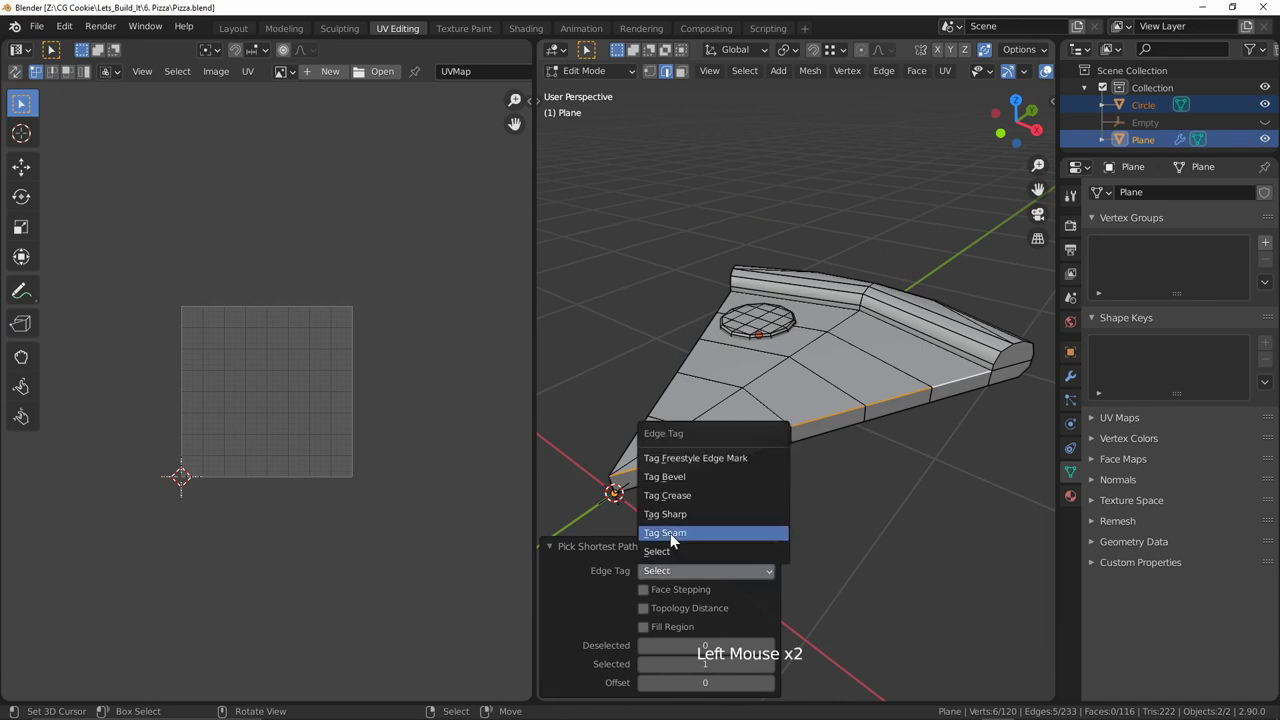
{"action": "left_click", "coordinate": [670, 532]}
{"action": "left_click", "coordinate": [624, 546]}
Step: Select all of the slice and pepperoni geometry and unwrap it along the marked seams
{"action": "middle_click_drag", "start_coordinate": [624, 546], "coordinate": [780, 463]}
{"action": "middle_click_drag", "start_coordinate": [922, 539], "coordinate": [820, 466], "text": "shift"}
{"action": "scroll", "coordinate": [812, 384], "scroll_direction": "up", "scroll_amount": 1}
{"action": "middle_click_drag", "start_coordinate": [812, 384], "coordinate": [838, 411], "text": "shift"}
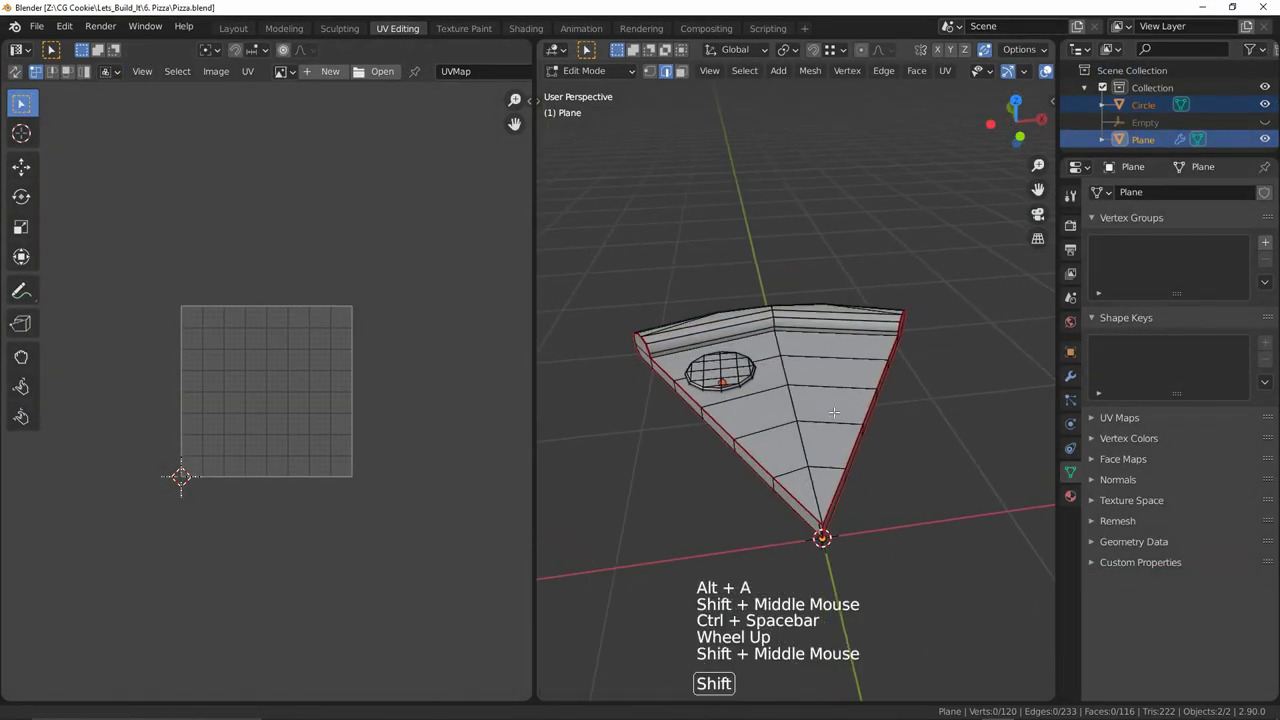
{"action": "key", "text": "a"}
{"action": "key", "text": "u"}
{"action": "left_click", "coordinate": [840, 411]}
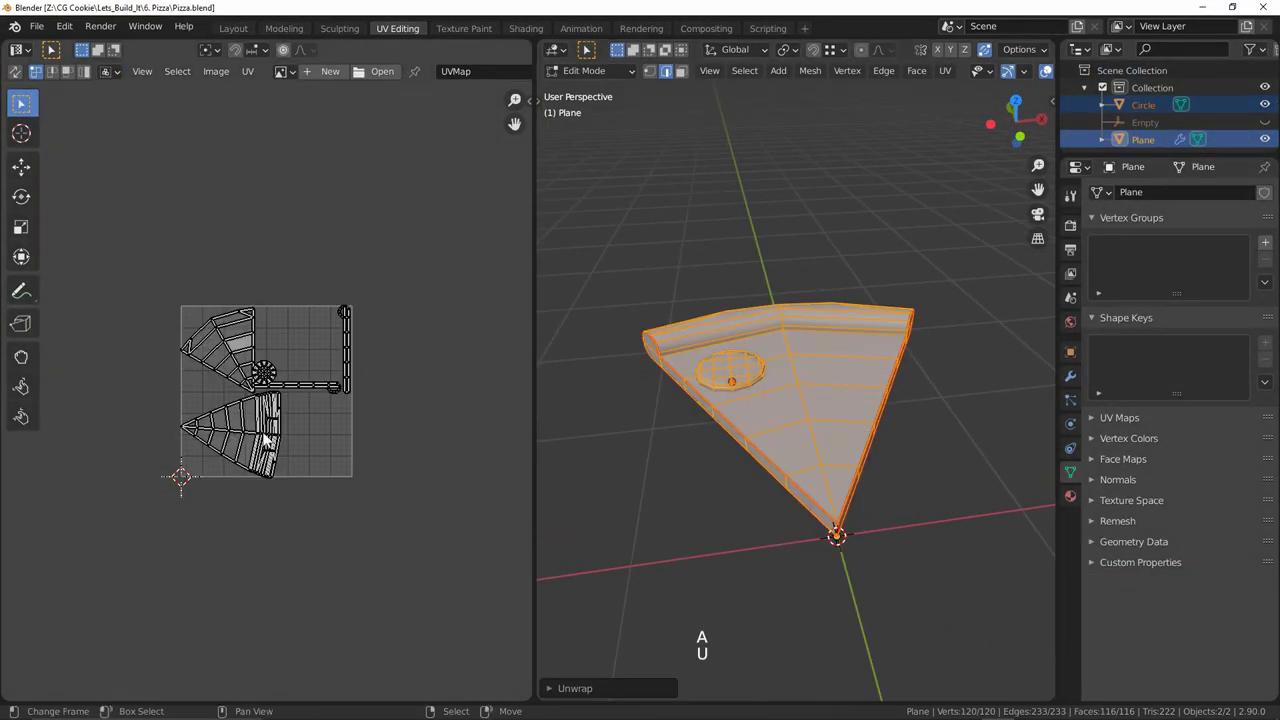
Step: Using island selection, stand the two triangular UV islands upright side by side and move the disc and strip islands outside the UV square
{"action": "middle_click_drag", "start_coordinate": [252, 457], "coordinate": [275, 180], "text": "ctrl"}
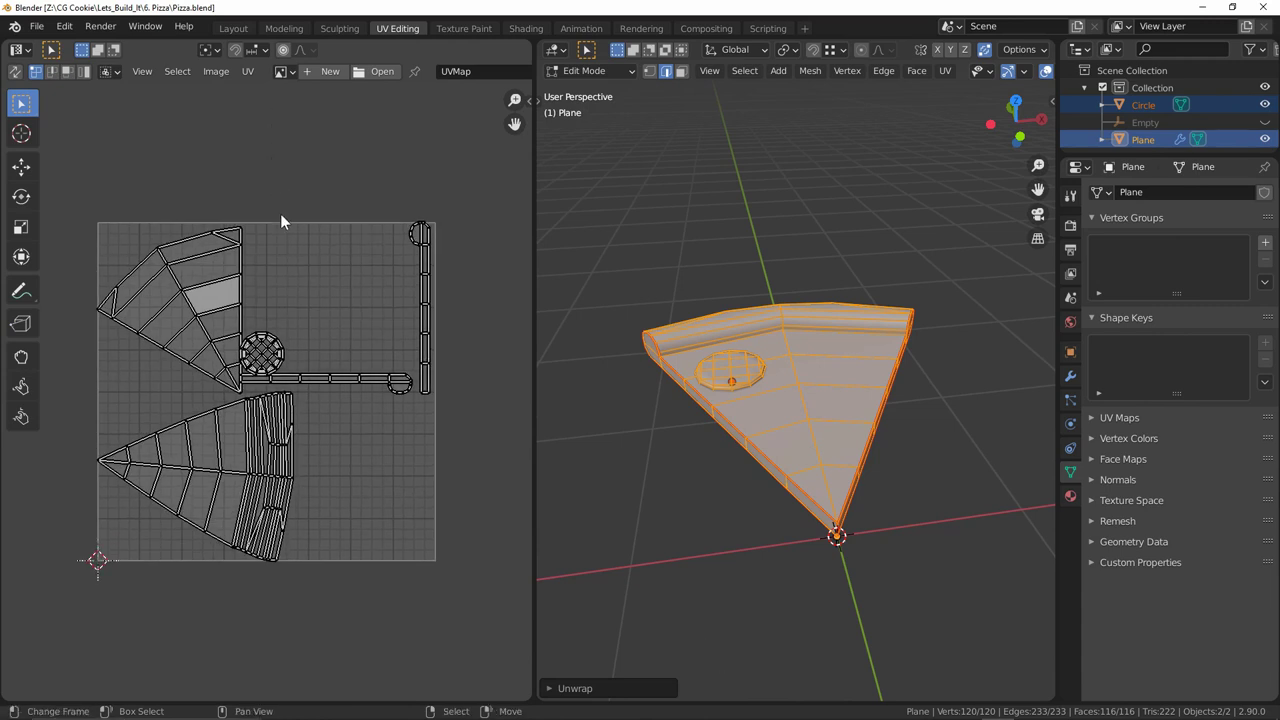
{"action": "key", "text": "4"}
{"action": "right_click", "coordinate": [223, 289]}
{"action": "right_click", "coordinate": [363, 376]}
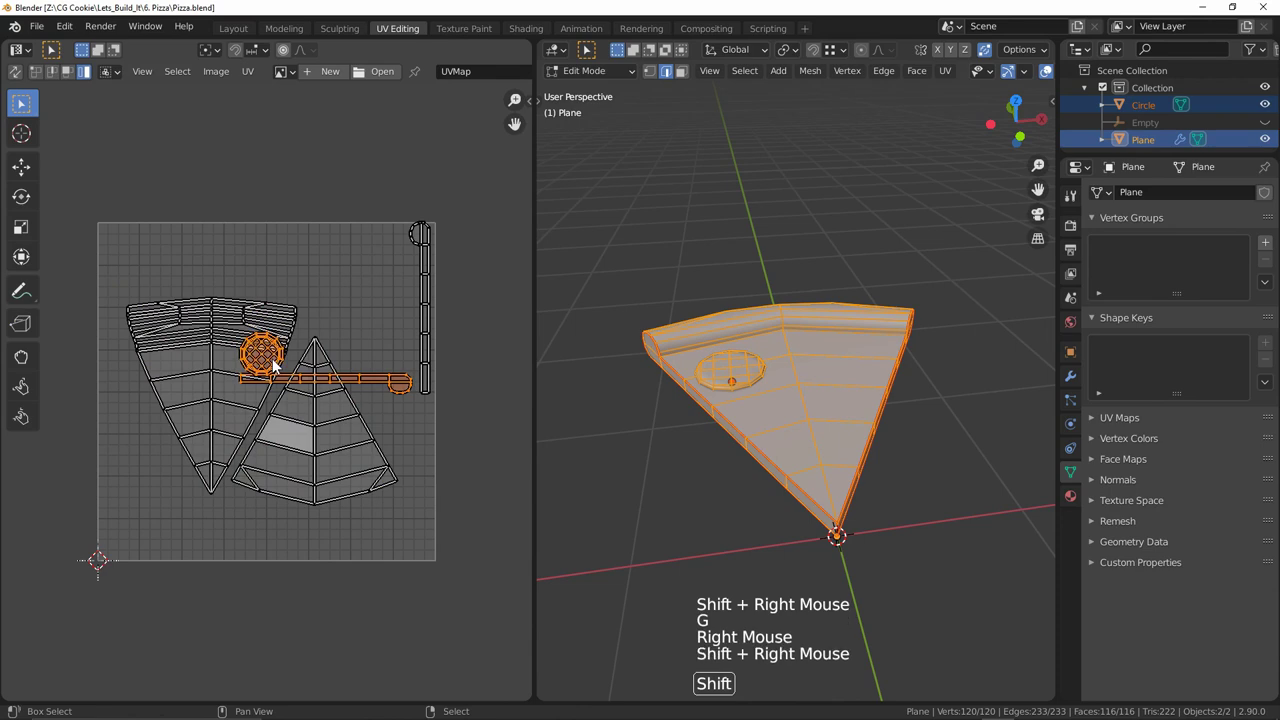
{"action": "key", "text": "g"}
{"action": "left_click", "coordinate": [218, 166]}
{"action": "right_click", "coordinate": [414, 264]}
{"action": "key", "text": "g"}
{"action": "left_click", "coordinate": [444, 210]}
Step: Scale up all UV islands together and shift them so the island with the crust sits in the UV square's upper left
{"action": "key", "text": "a"}
{"action": "key", "text": "s"}
{"action": "left_click", "coordinate": [443, 351]}
{"action": "key", "text": "s"}
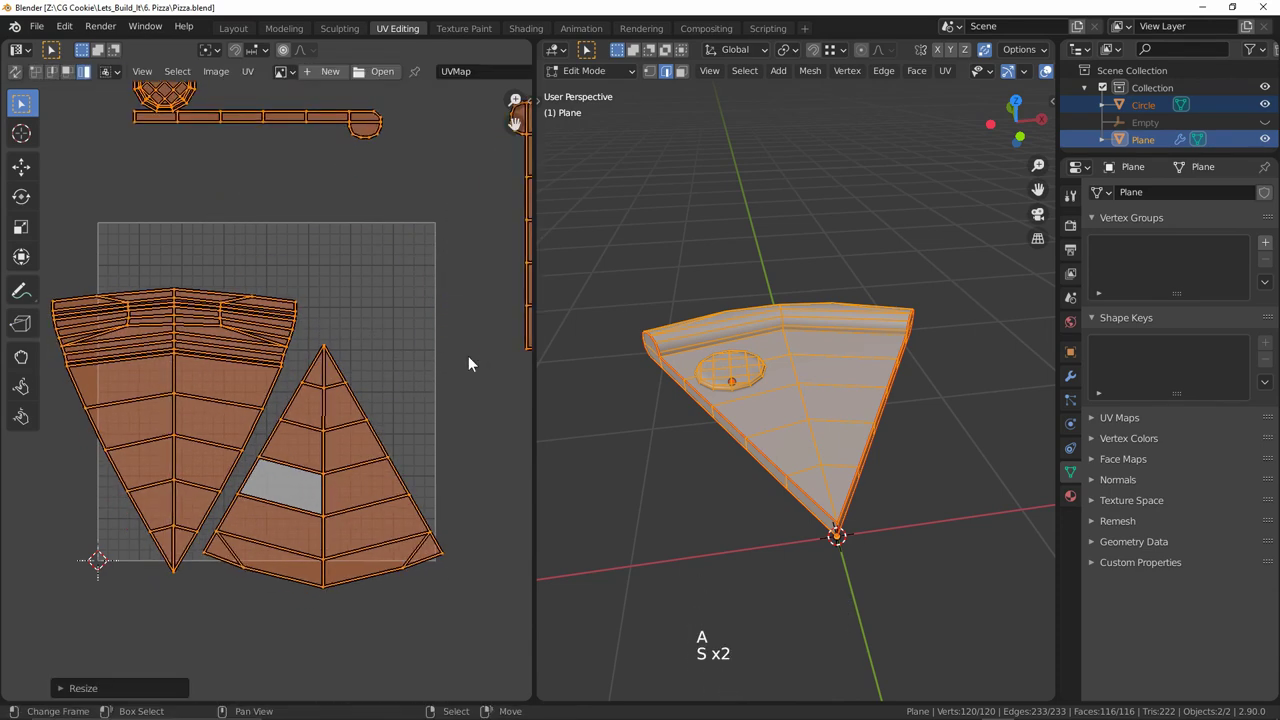
{"action": "key", "text": "g"}
{"action": "left_click", "coordinate": [520, 306]}
Step: Tuck the slice's bottom island against the top island, and scale all islands by about 0.95 to fit the UV square
{"action": "right_click", "coordinate": [409, 409]}
{"action": "key", "text": "g"}
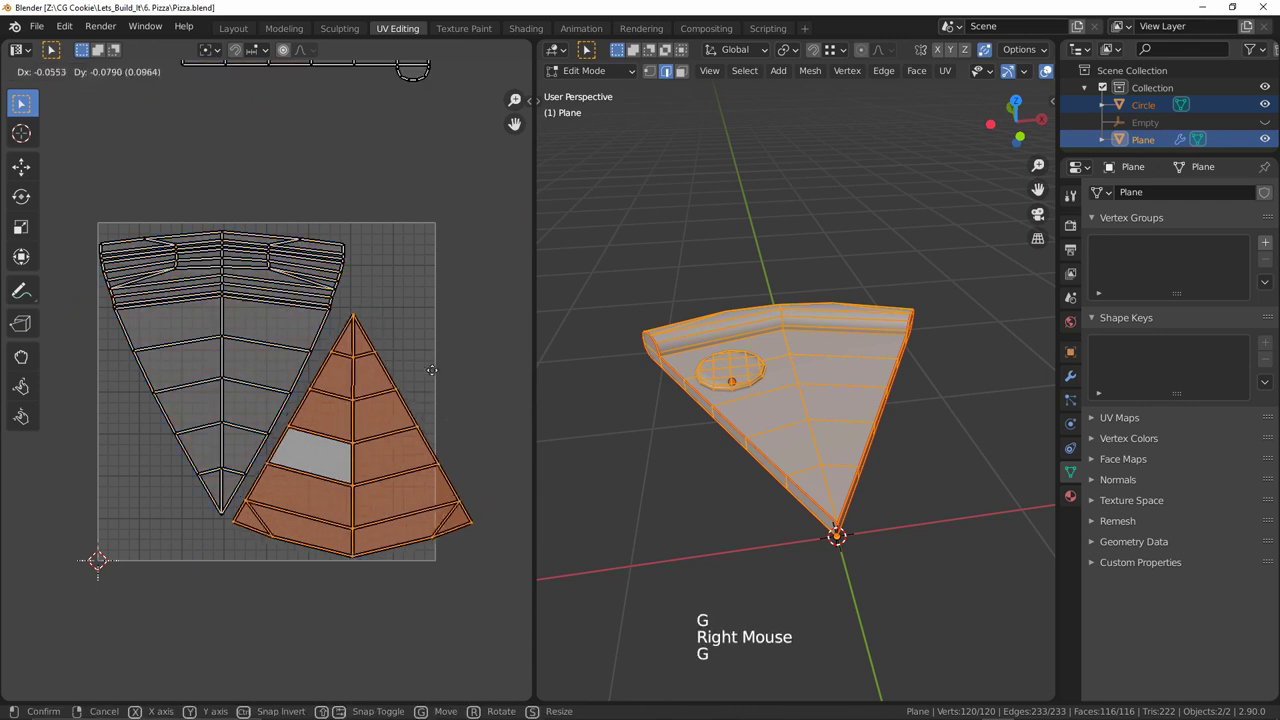
{"action": "left_click", "coordinate": [392, 371]}
{"action": "right_click", "coordinate": [254, 349], "text": "shift"}
{"action": "key", "text": "a"}
{"action": "key", "text": "s"}
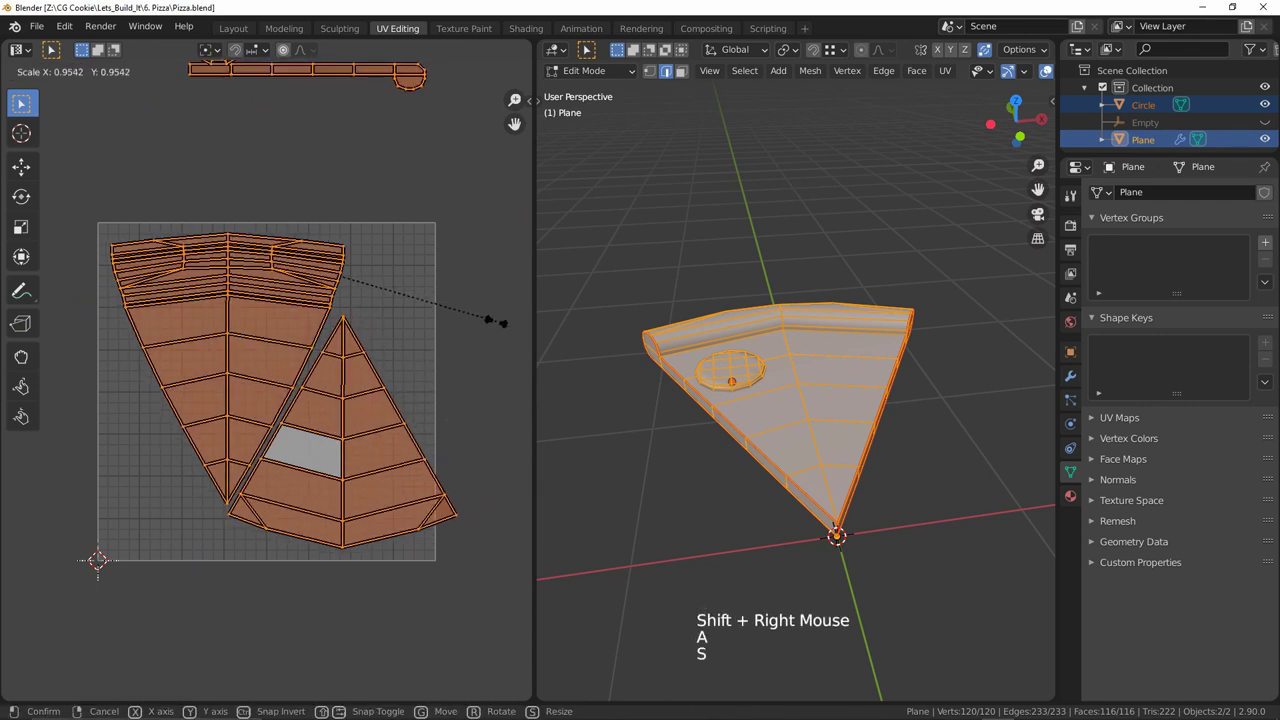
{"action": "key", "text": "g"}
{"action": "left_click", "coordinate": [330, 437]}
Step: Arrange the side strips along the left and right borders of the UV square and put the pepperoni island in the upper right gap
{"action": "right_click", "coordinate": [330, 437]}
{"action": "key", "text": "g"}
{"action": "left_click", "coordinate": [330, 443]}
{"action": "right_click", "coordinate": [243, 371]}
{"action": "key", "text": "g"}
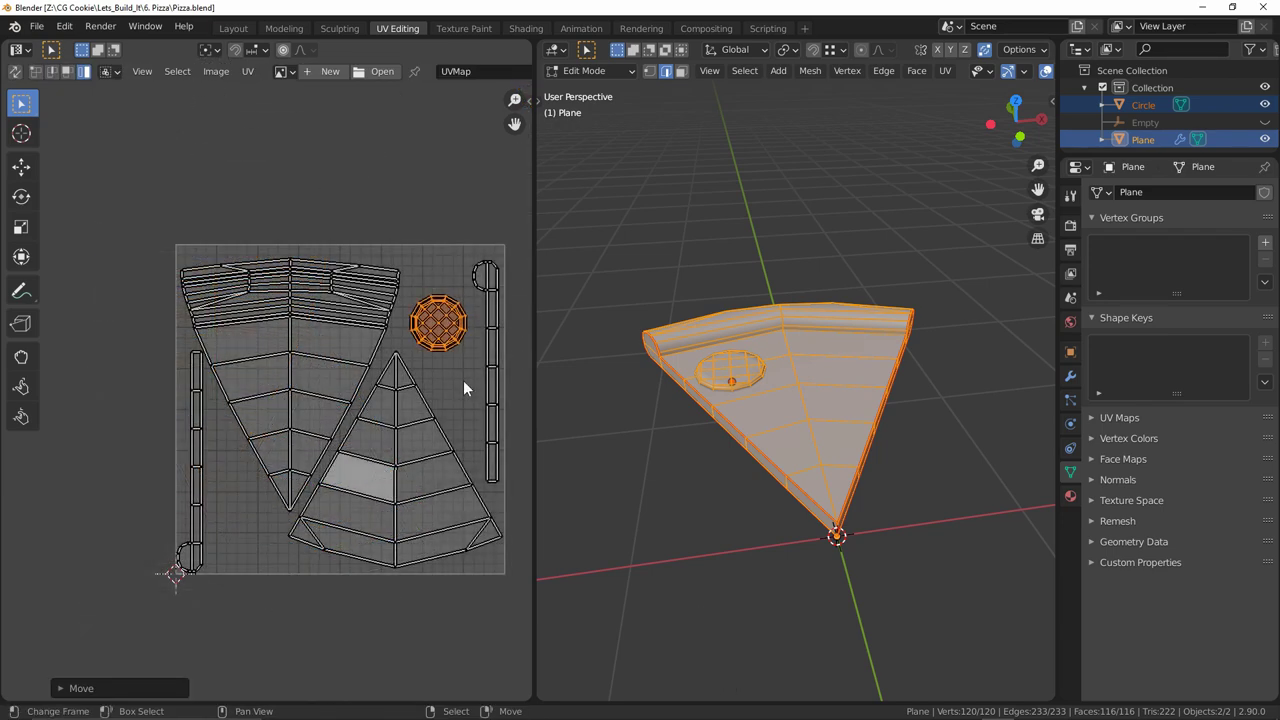
{"action": "middle_click_drag", "start_coordinate": [377, 386], "coordinate": [320, 372]}
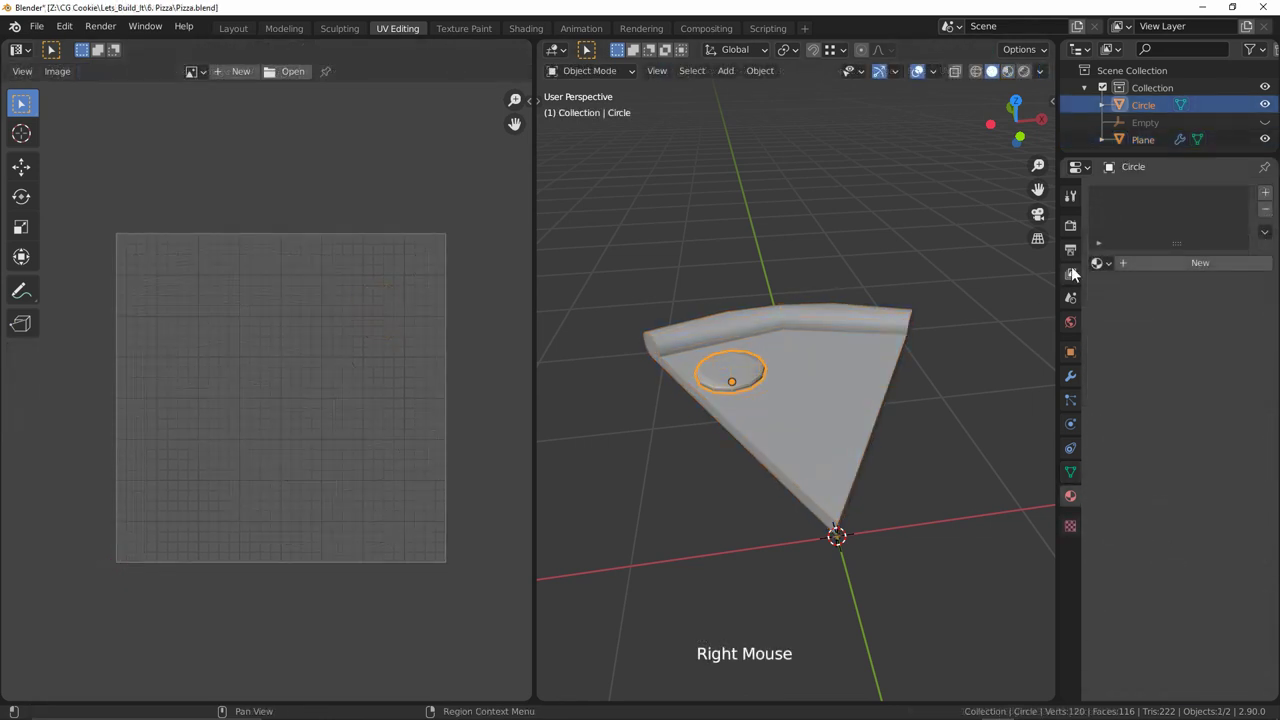
Step: Assign the existing Pizza material to the pepperoni disc and join the disc with the slice
{"action": "left_click", "coordinate": [1097, 263]}
{"action": "left_click", "coordinate": [1099, 289]}
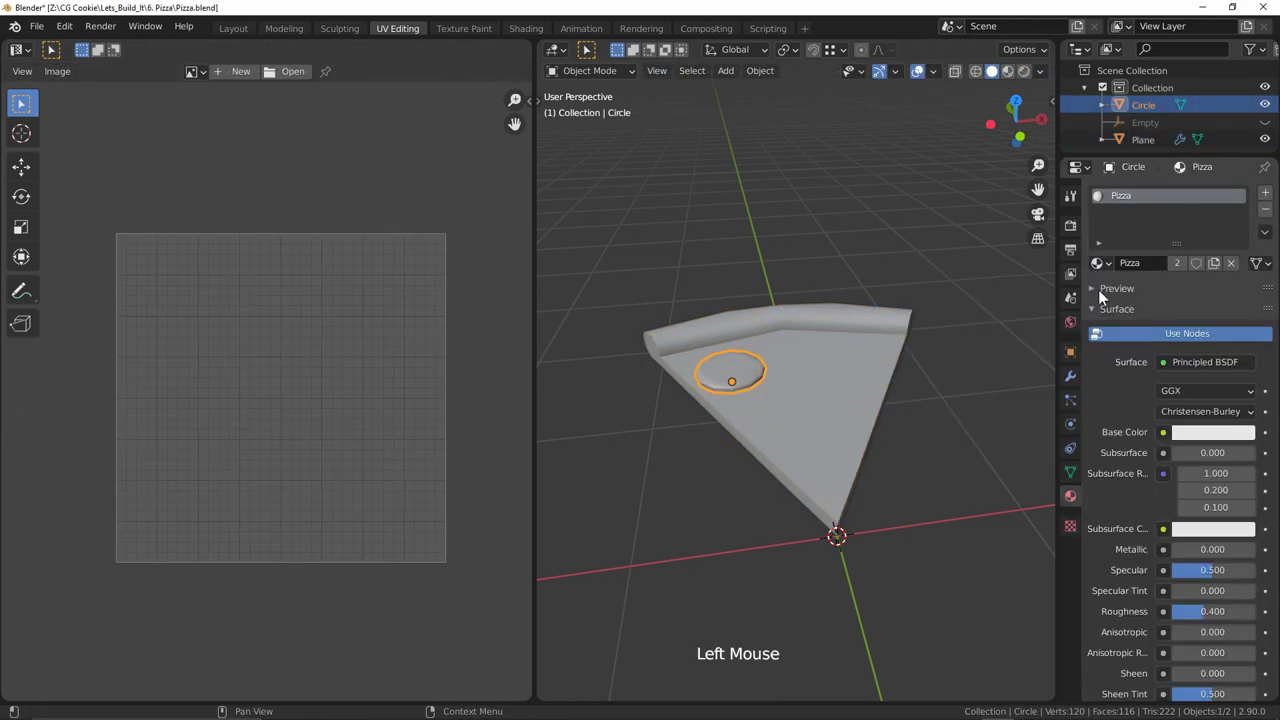
{"action": "right_click", "coordinate": [826, 412], "text": "shift"}
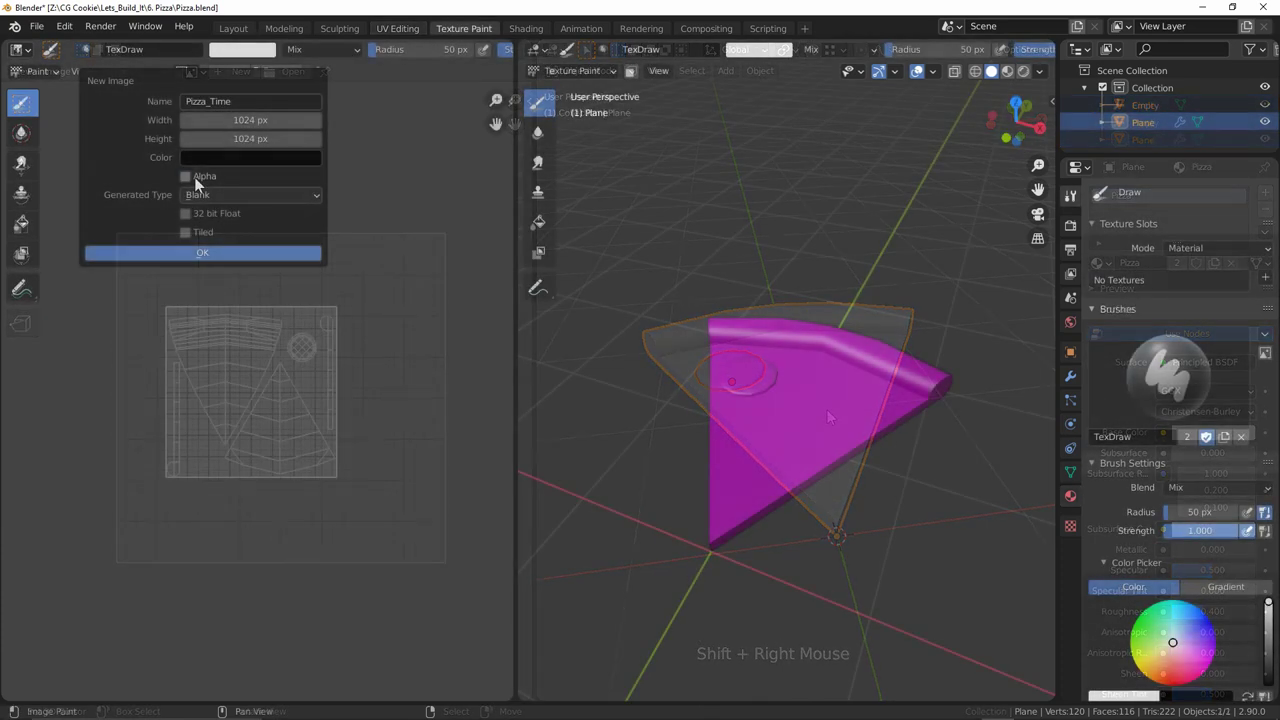
Step: Create a black 1024 x 1024 px image named Pizza_Time without alpha and use it as the Pizza material's base color image texture
{"action": "left_click", "coordinate": [203, 254]}
{"action": "middle_click_drag", "start_coordinate": [223, 218], "coordinate": [237, 351], "text": "ctrl"}
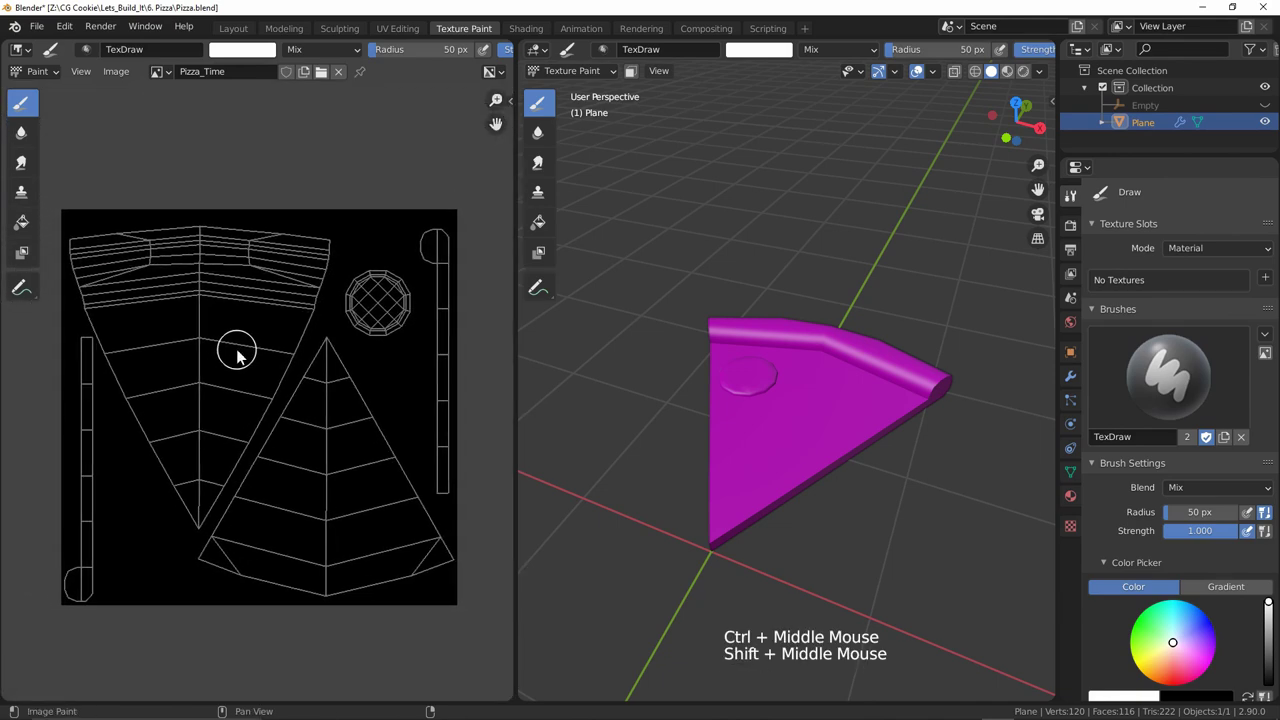
{"action": "left_click", "coordinate": [1073, 498]}
{"action": "left_click", "coordinate": [1163, 432]}
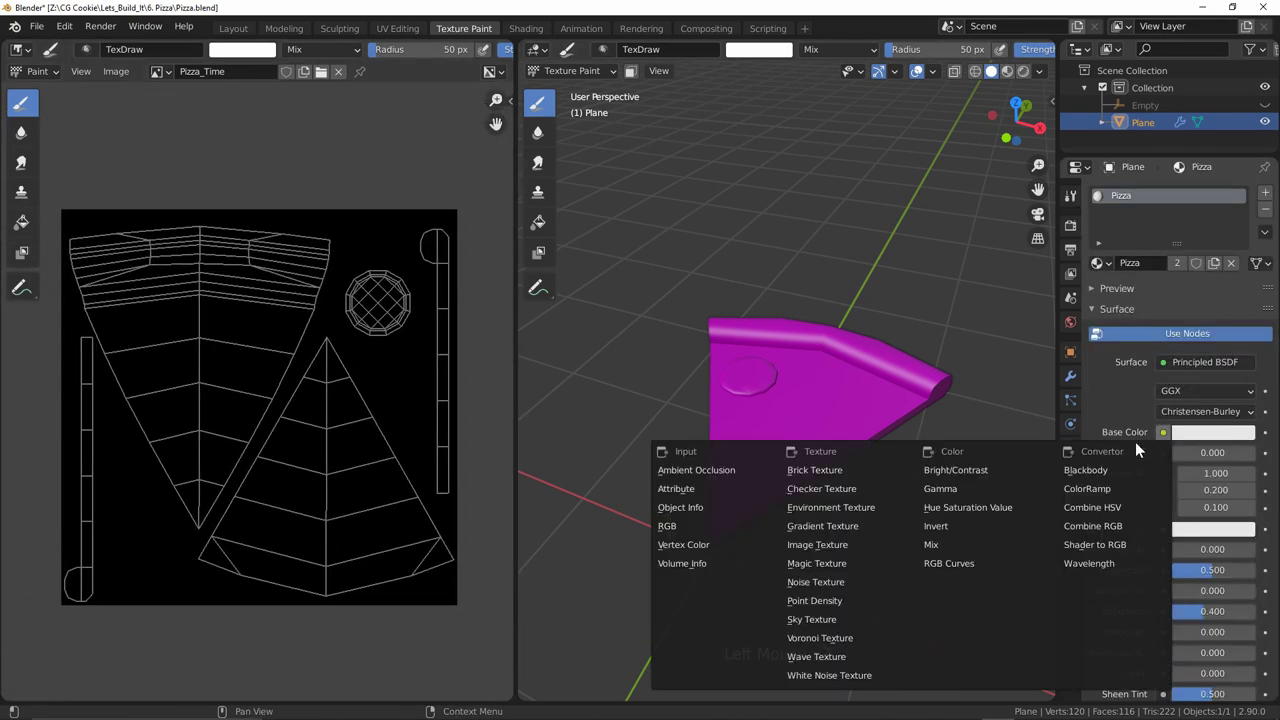
{"action": "left_click", "coordinate": [843, 544]}
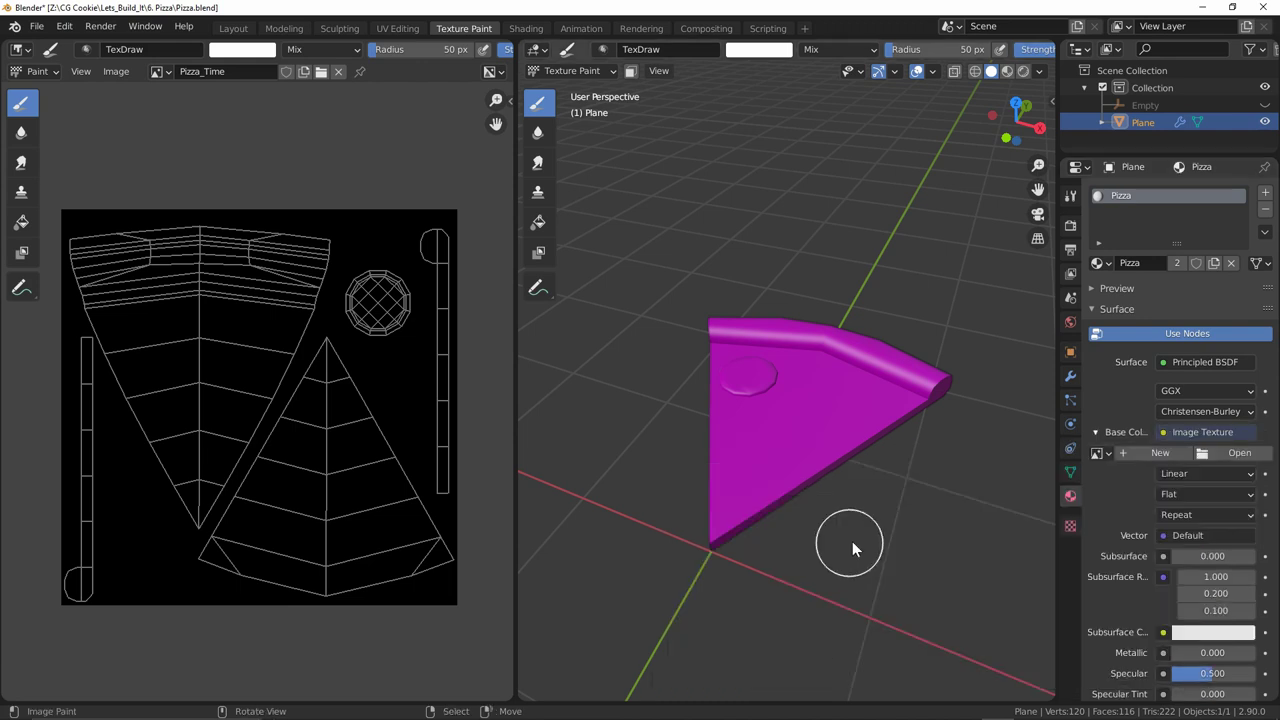
{"action": "left_click", "coordinate": [1113, 451]}
{"action": "left_click", "coordinate": [966, 479]}
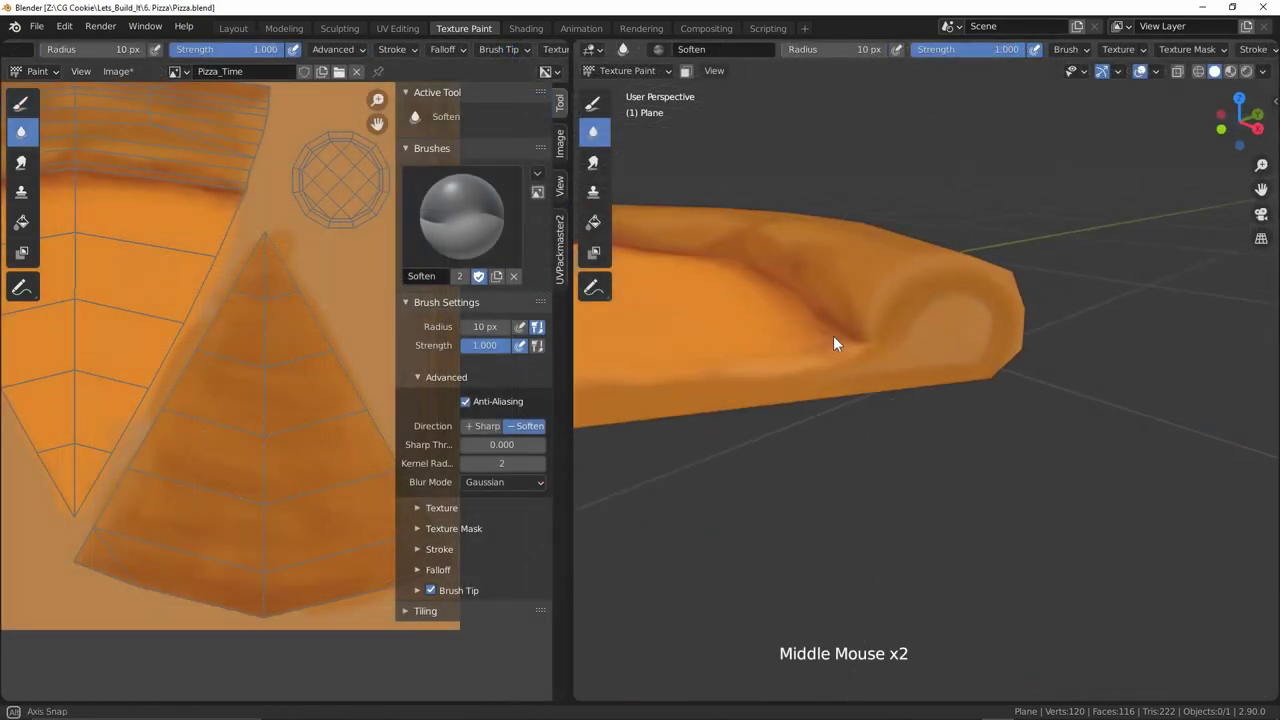
Step: Paint light tan strokes around the crust's cut end with the Draw brush at 10 px radius and 0.150 strength
{"action": "middle_click_drag", "start_coordinate": [833, 335], "coordinate": [607, 131]}
{"action": "left_click", "coordinate": [593, 102]}
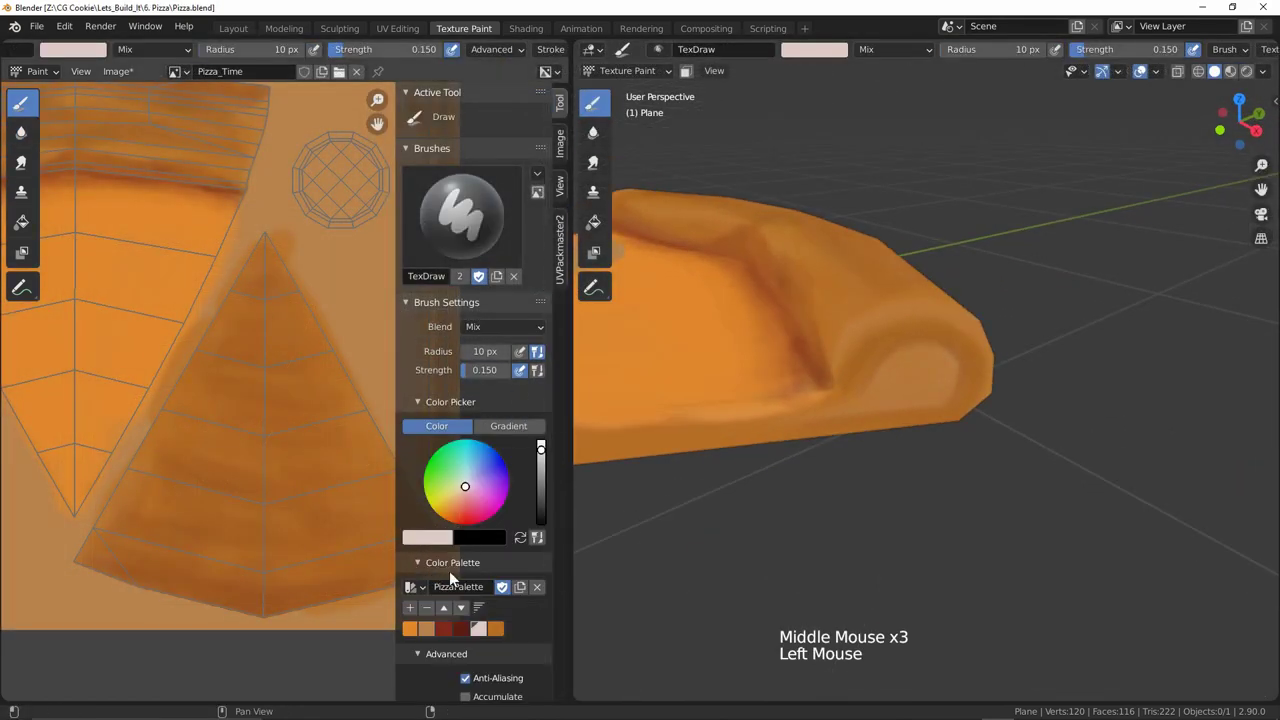
{"action": "left_click", "coordinate": [427, 626]}
{"action": "mouse_move", "coordinate": [815, 207]}
{"action": "middle_mouse_down"}
{"action": "mouse_move", "coordinate": [857, 367]}
{"action": "mouse_move", "coordinate": [830, 336]}
{"action": "middle_mouse_up"}
{"action": "left_click_drag", "start_coordinate": [829, 335], "coordinate": [846, 306]}
{"action": "left_click_drag", "start_coordinate": [826, 338], "coordinate": [842, 312]}
{"action": "left_click_drag", "start_coordinate": [830, 334], "coordinate": [868, 294]}
{"action": "left_click_drag", "start_coordinate": [872, 292], "coordinate": [915, 286]}
{"action": "left_click_drag", "start_coordinate": [920, 287], "coordinate": [959, 302]}
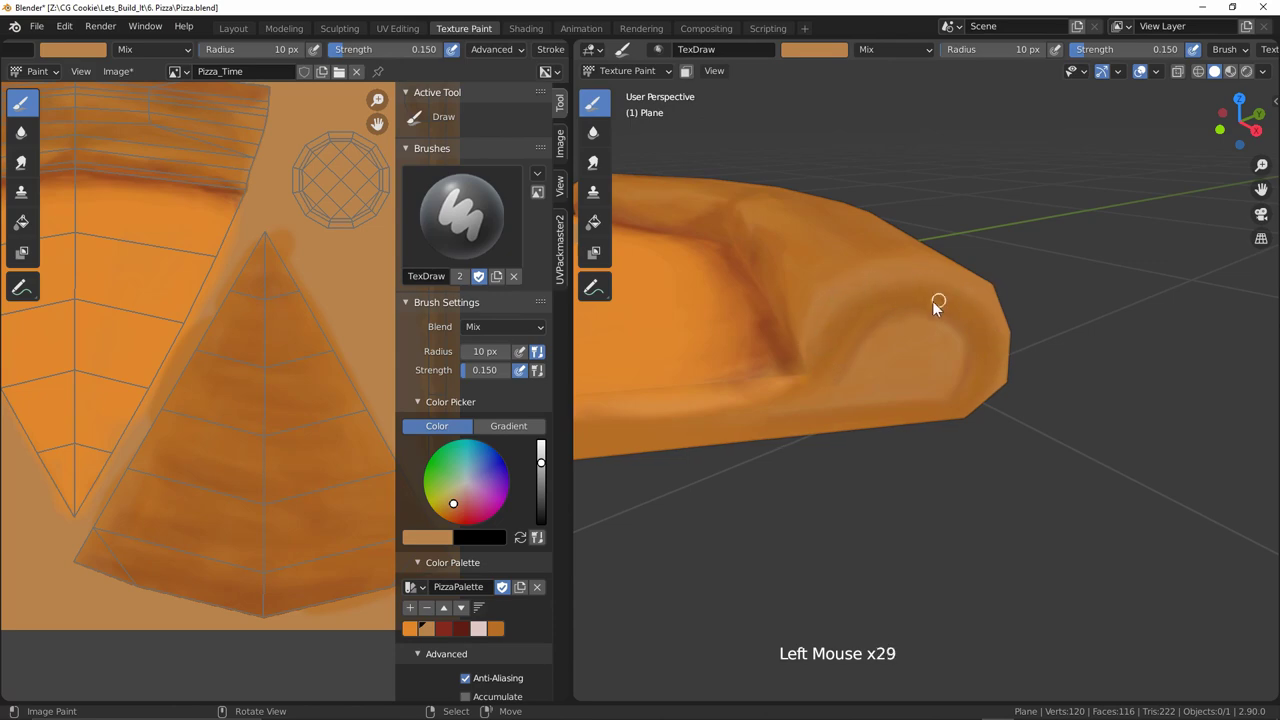
{"action": "left_click_drag", "start_coordinate": [888, 299], "coordinate": [909, 277]}
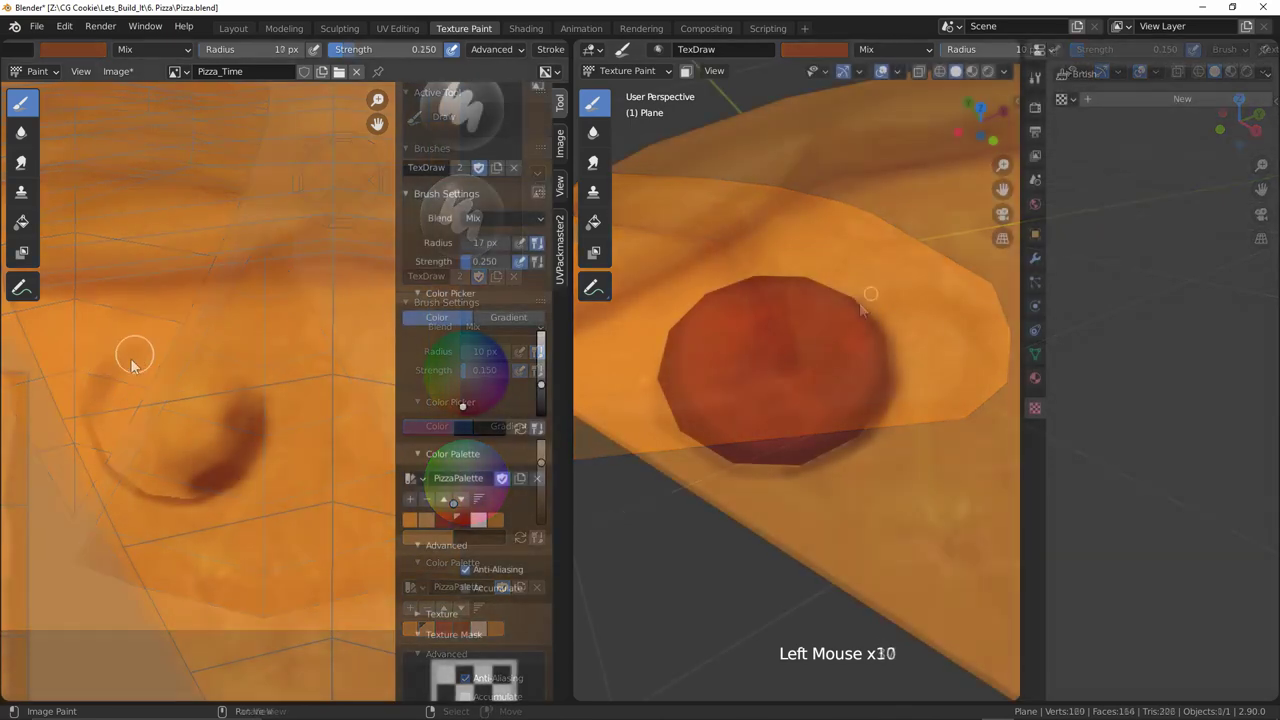
Step: Shade around the pepperoni's edge with dark reddish-brown tones using the Draw brush at 17 px radius and 0.250 strength
{"action": "left_click_drag", "start_coordinate": [129, 357], "coordinate": [120, 394]}
{"action": "mouse_move", "coordinate": [860, 380]}
{"action": "middle_mouse_down"}
{"action": "mouse_move", "coordinate": [891, 417]}
{"action": "mouse_move", "coordinate": [780, 377]}
{"action": "middle_mouse_up"}
{"action": "middle_click_drag", "start_coordinate": [780, 377], "coordinate": [668, 336]}
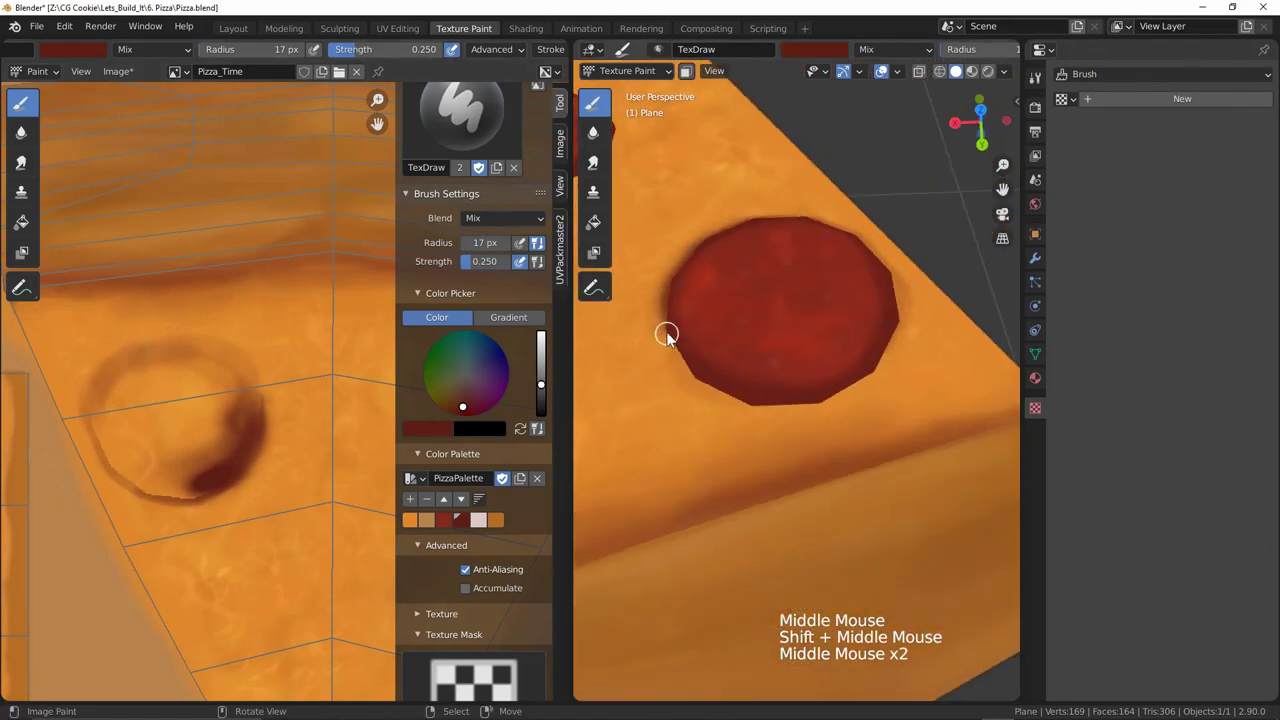
{"action": "mouse_move", "coordinate": [759, 405]}
{"action": "middle_mouse_down"}
{"action": "mouse_move", "coordinate": [748, 378]}
{"action": "mouse_move", "coordinate": [762, 398]}
{"action": "middle_mouse_up"}
{"action": "left_click", "coordinate": [762, 398]}
{"action": "left_click", "coordinate": [762, 398]}
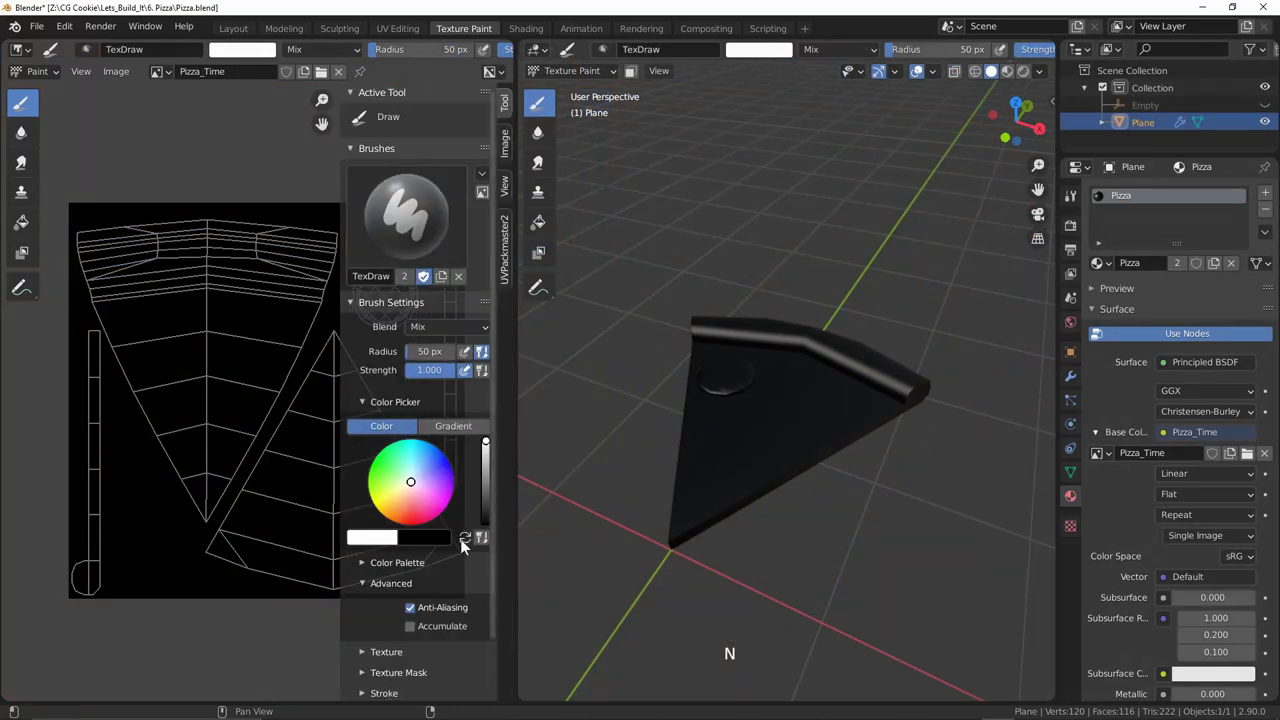
Step: Add a color palette for the brush and name it PizzaPalette
{"action": "middle_click_drag", "start_coordinate": [463, 545], "coordinate": [464, 425]}
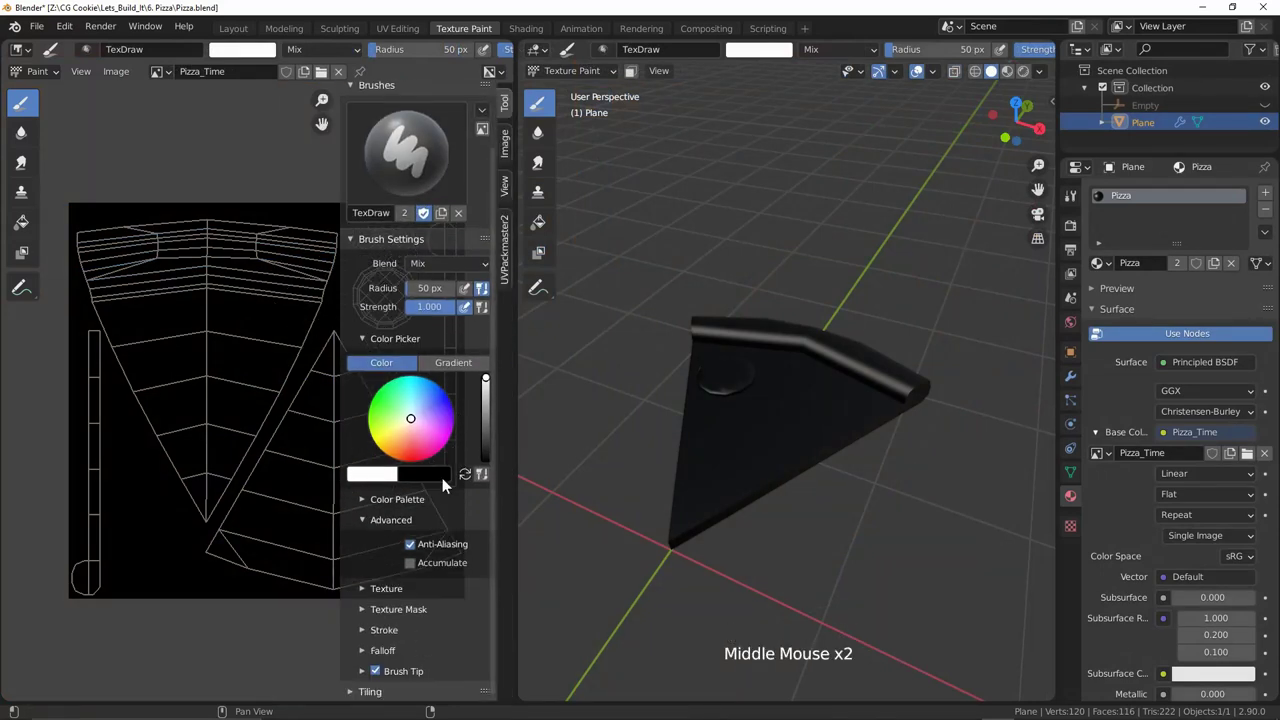
{"action": "left_click", "coordinate": [406, 497]}
{"action": "left_click", "coordinate": [386, 523]}
{"action": "left_click", "coordinate": [386, 523]}
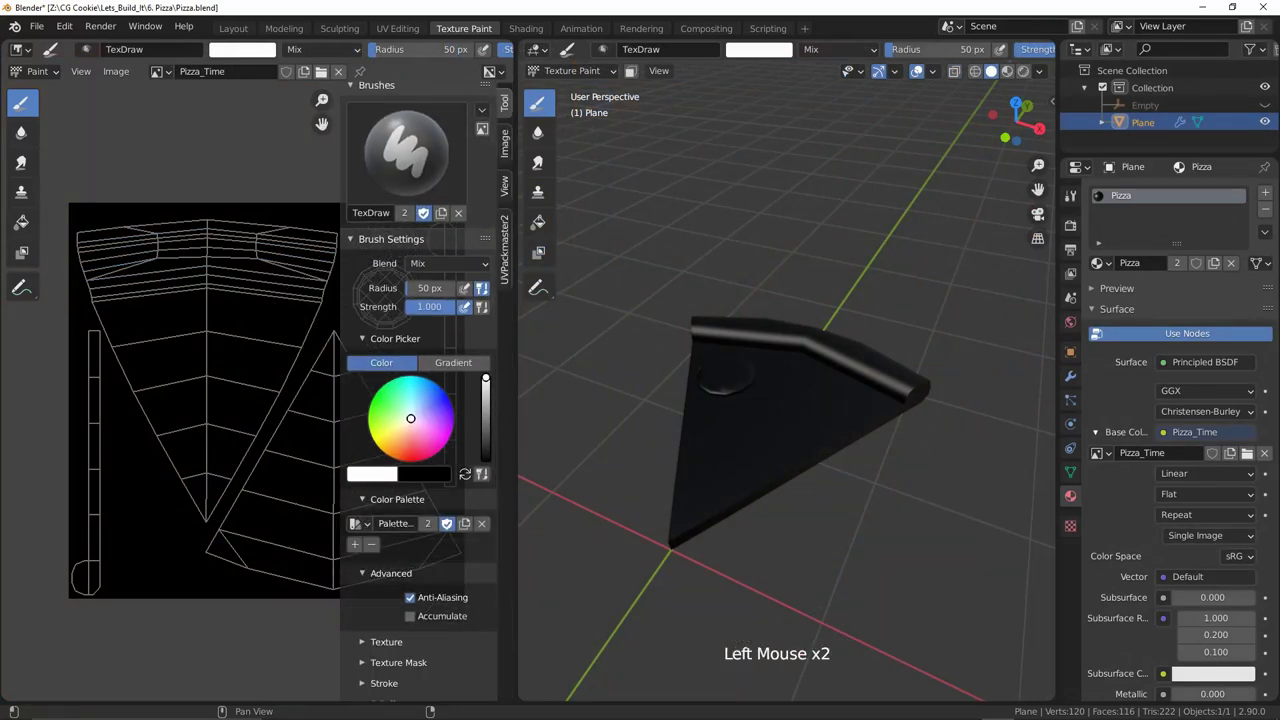
{"action": "type", "text": "Pizza"}
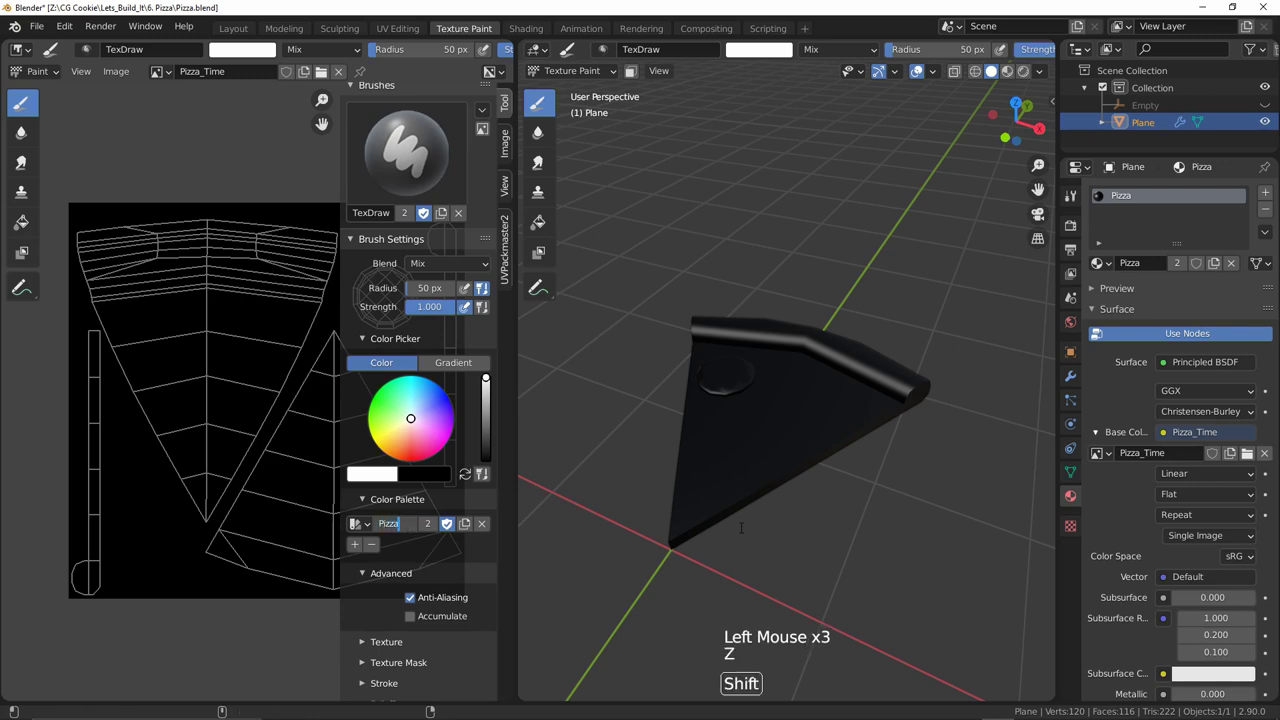
{"action": "key", "text": "Return"}
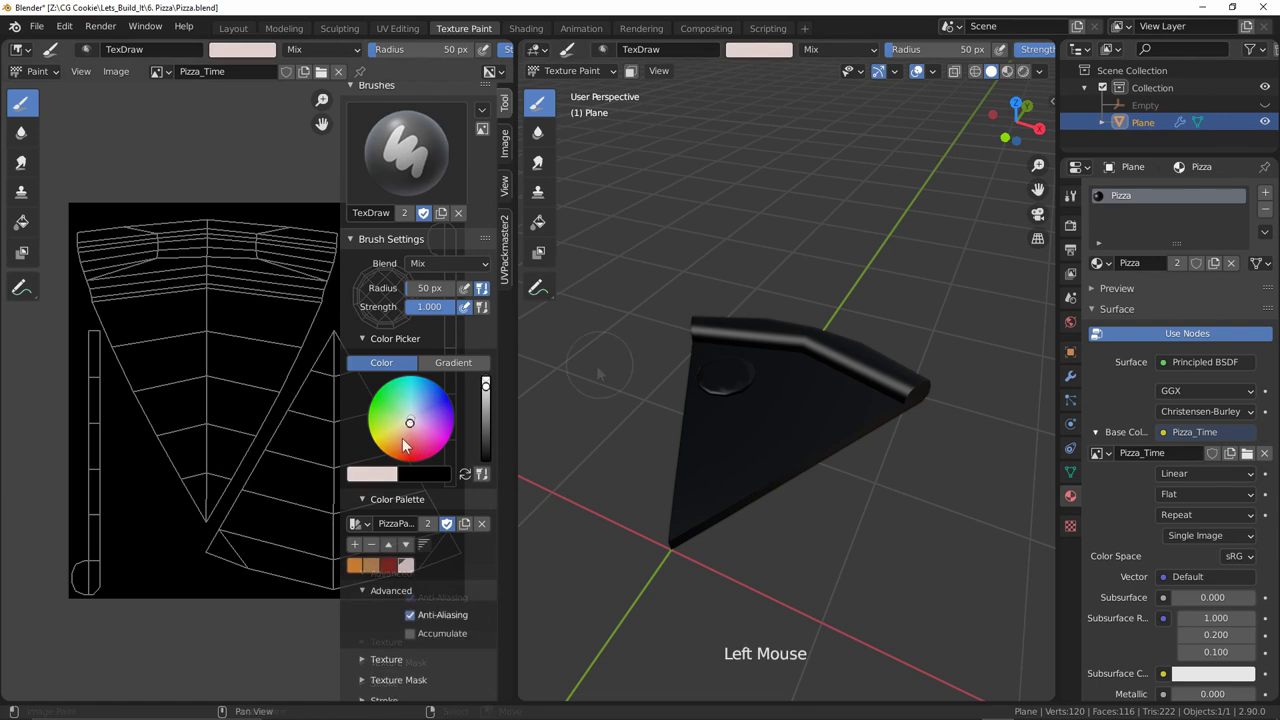
Step: Mix a slightly darkened tan brush color, add it to the palette as a swatch and save the file
{"action": "left_click", "coordinate": [399, 439]}
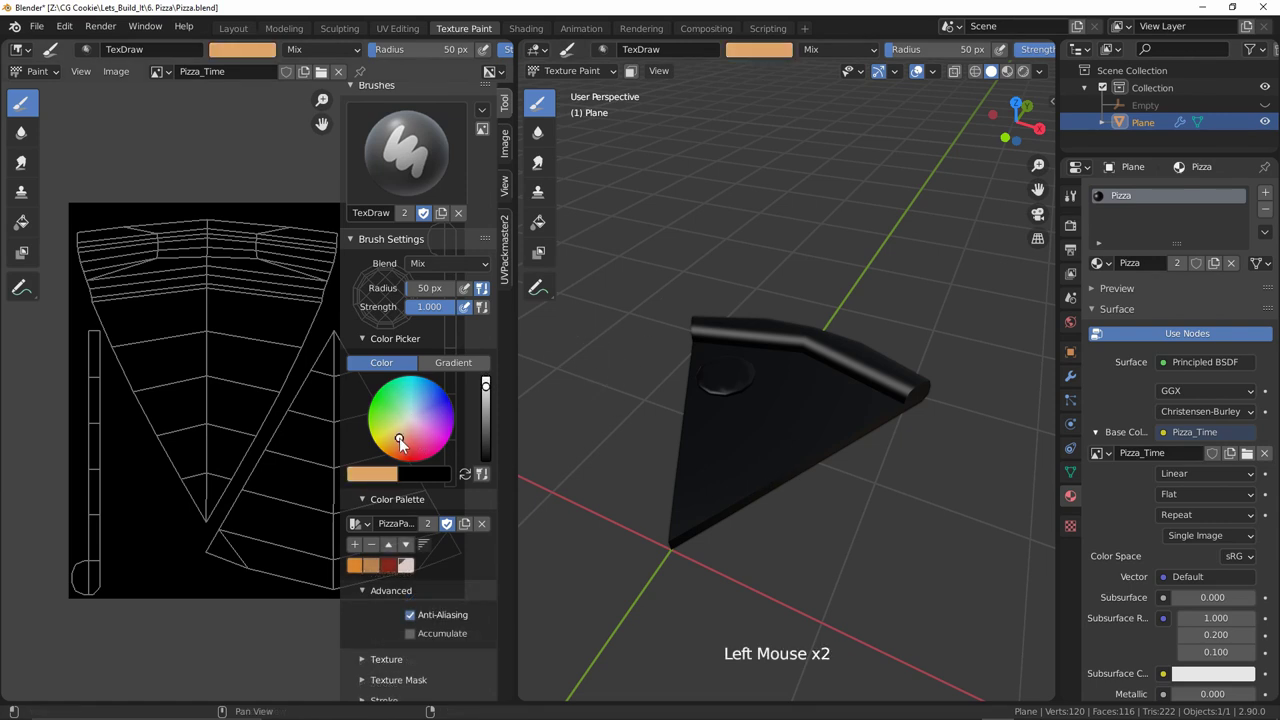
{"action": "left_click", "coordinate": [486, 398]}
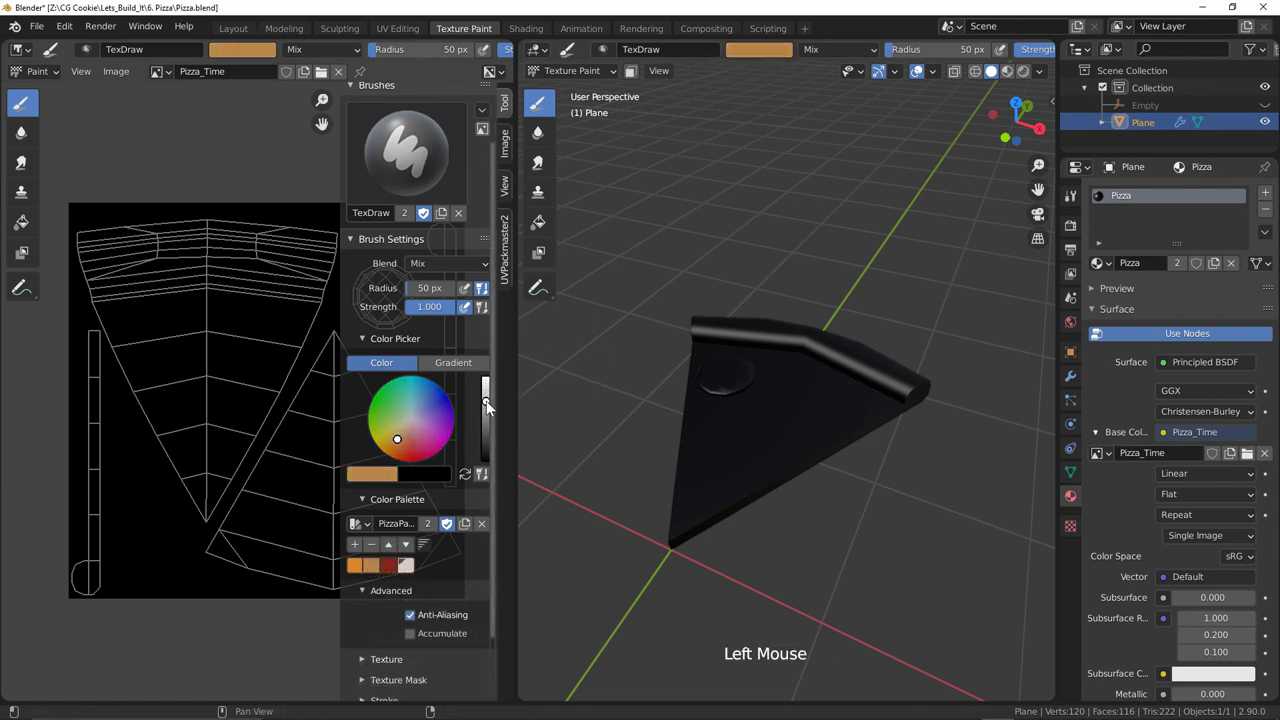
{"action": "left_click", "coordinate": [484, 394]}
{"action": "left_click", "coordinate": [354, 544]}
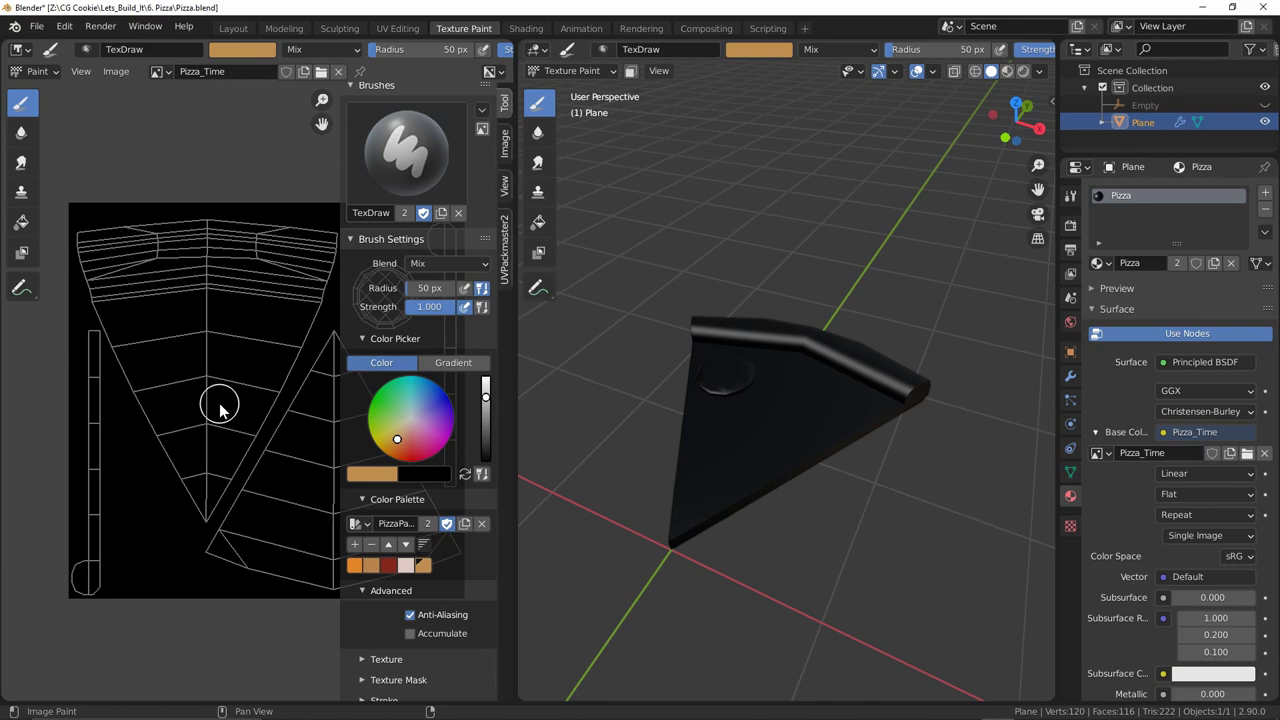
{"action": "key", "text": "ctrl+s"}
Step: Cover the whole Pizza_Time texture with the tan base color
{"action": "middle_click_drag", "start_coordinate": [180, 380], "coordinate": [162, 360], "text": "shift"}
{"action": "middle_click_drag", "start_coordinate": [150, 330], "coordinate": [140, 232], "text": "ctrl"}
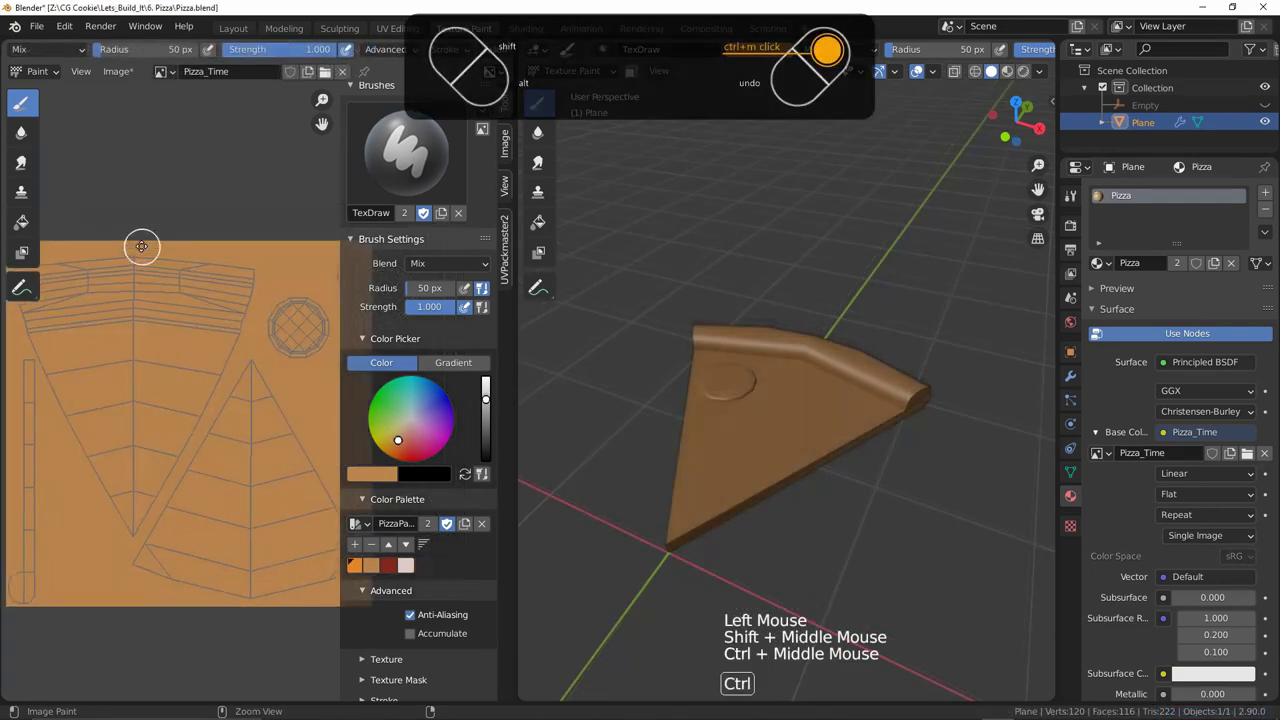
{"action": "mouse_move", "coordinate": [174, 366]}
{"action": "middle_mouse_down"}
{"action": "mouse_move", "coordinate": [186, 382]}
{"action": "mouse_move", "coordinate": [216, 378]}
{"action": "middle_mouse_up"}
{"action": "left_click_drag", "start_coordinate": [132, 380], "coordinate": [166, 463]}
{"action": "left_click_drag", "start_coordinate": [132, 346], "coordinate": [170, 454]}
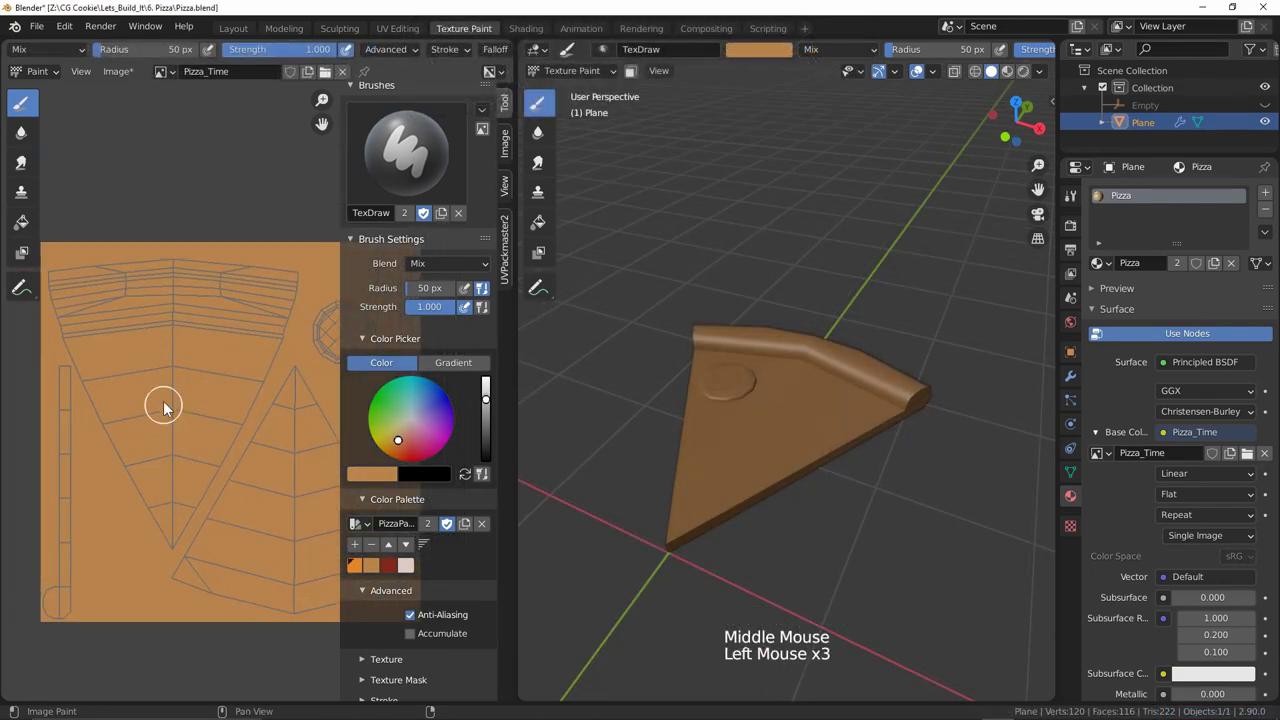
Step: Paint the cheese area of the slice's top with the palette's orange, using a 50 px brush at 1.000 strength
{"action": "left_click", "coordinate": [354, 565]}
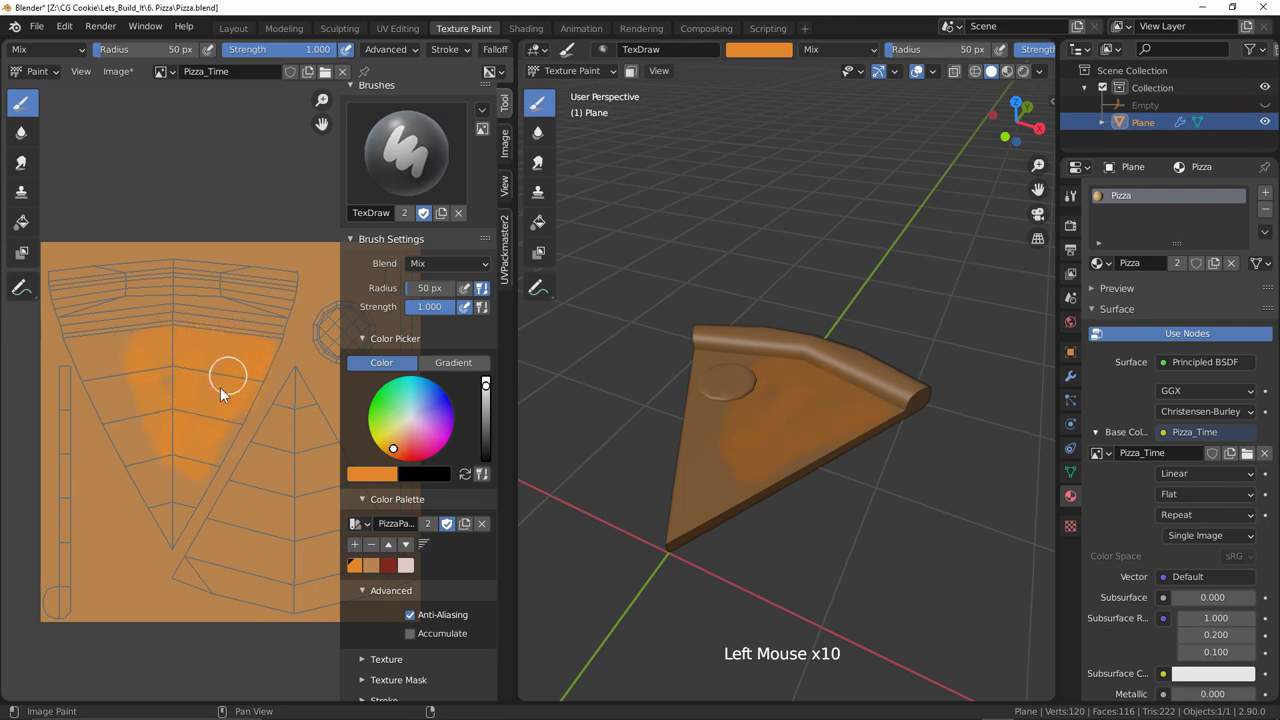
{"action": "middle_click_drag", "start_coordinate": [686, 451], "coordinate": [784, 344]}
{"action": "middle_click_drag", "start_coordinate": [744, 490], "coordinate": [755, 447]}
{"action": "mouse_move", "coordinate": [755, 447]}
{"action": "middle_mouse_down"}
{"action": "mouse_move", "coordinate": [651, 400]}
{"action": "mouse_move", "coordinate": [772, 362]}
{"action": "mouse_move", "coordinate": [734, 380]}
{"action": "middle_mouse_up"}
{"action": "left_click_drag", "start_coordinate": [734, 380], "coordinate": [829, 408]}
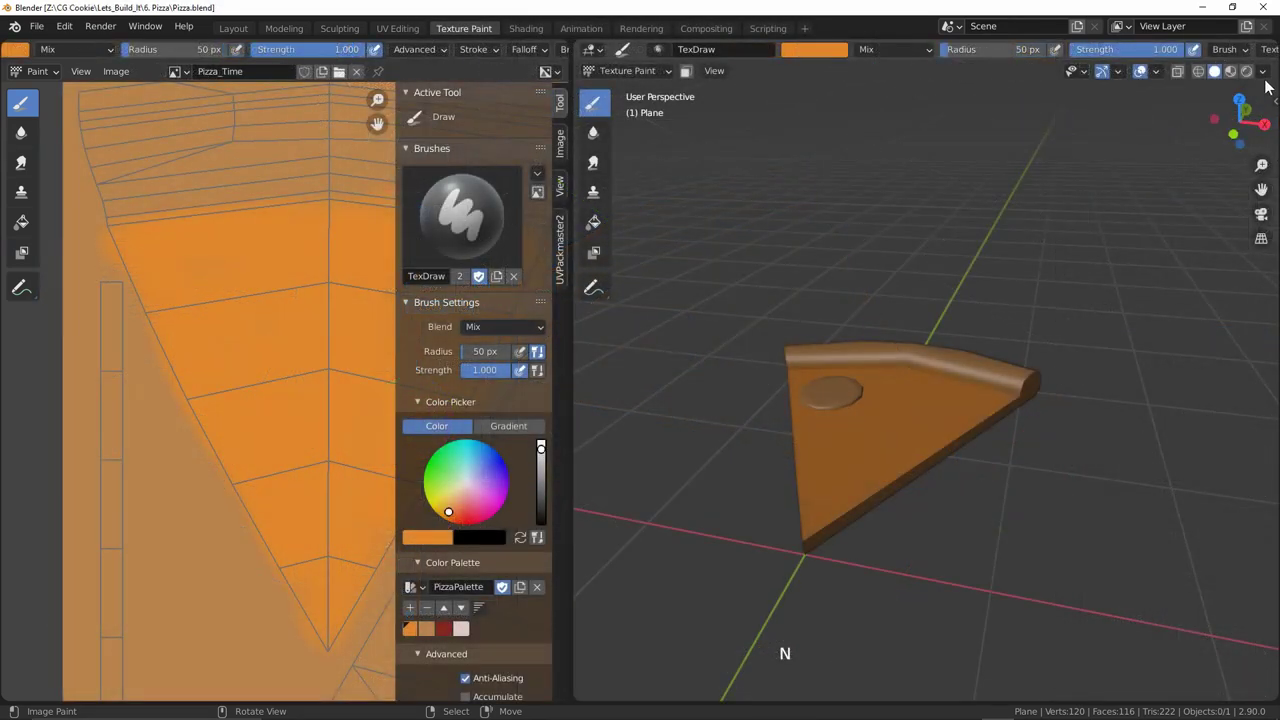
Step: Switch the 3D viewport's solid shading to Flat lighting
{"action": "left_click", "coordinate": [1262, 71]}
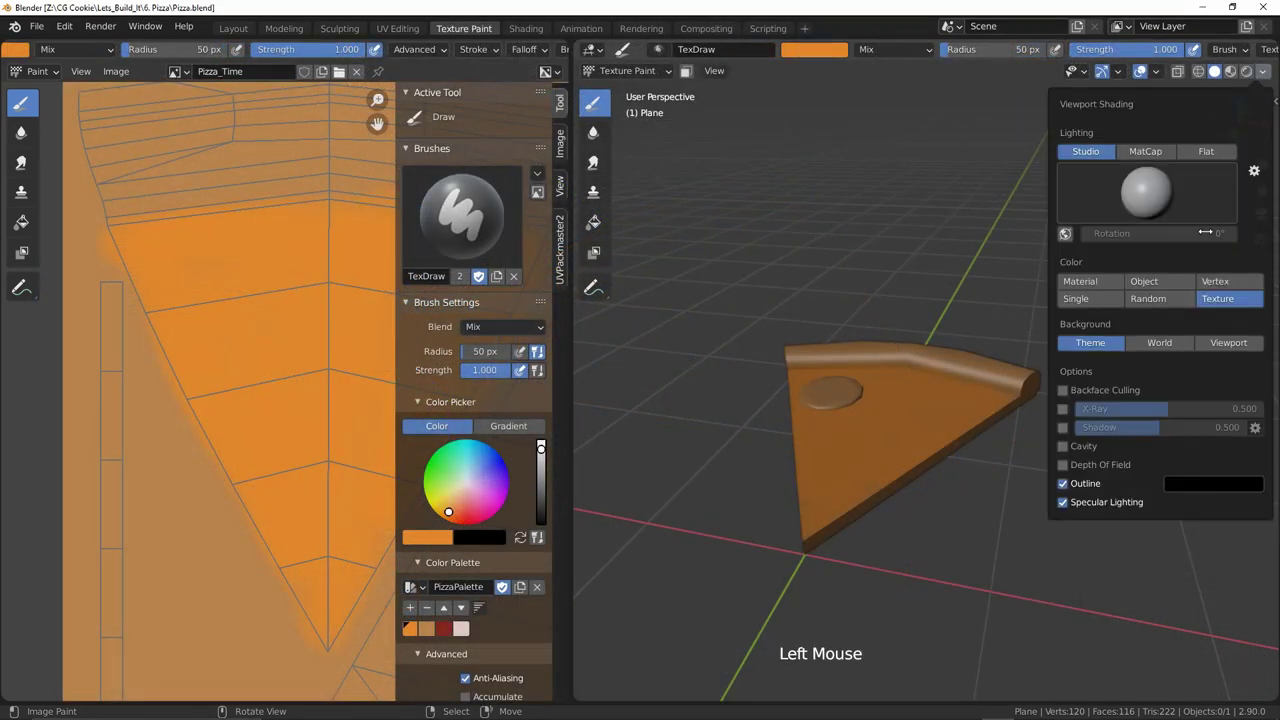
{"action": "left_click", "coordinate": [1205, 151]}
{"action": "mouse_move", "coordinate": [800, 409]}
{"action": "middle_mouse_down"}
{"action": "mouse_move", "coordinate": [658, 352]}
{"action": "mouse_move", "coordinate": [717, 415]}
{"action": "mouse_move", "coordinate": [690, 400]}
{"action": "middle_mouse_up"}
{"action": "middle_click_drag", "start_coordinate": [762, 410], "coordinate": [748, 399], "text": "shift"}
{"action": "middle_click_drag", "start_coordinate": [748, 399], "coordinate": [756, 386], "text": "shift"}
Step: Paint the crust, sides and underside with a new darker orange palette swatch, using a 35 px brush at 1.000 strength
{"action": "mouse_move", "coordinate": [980, 415]}
{"action": "middle_mouse_down"}
{"action": "mouse_move", "coordinate": [907, 464]}
{"action": "mouse_move", "coordinate": [960, 405]}
{"action": "middle_mouse_up"}
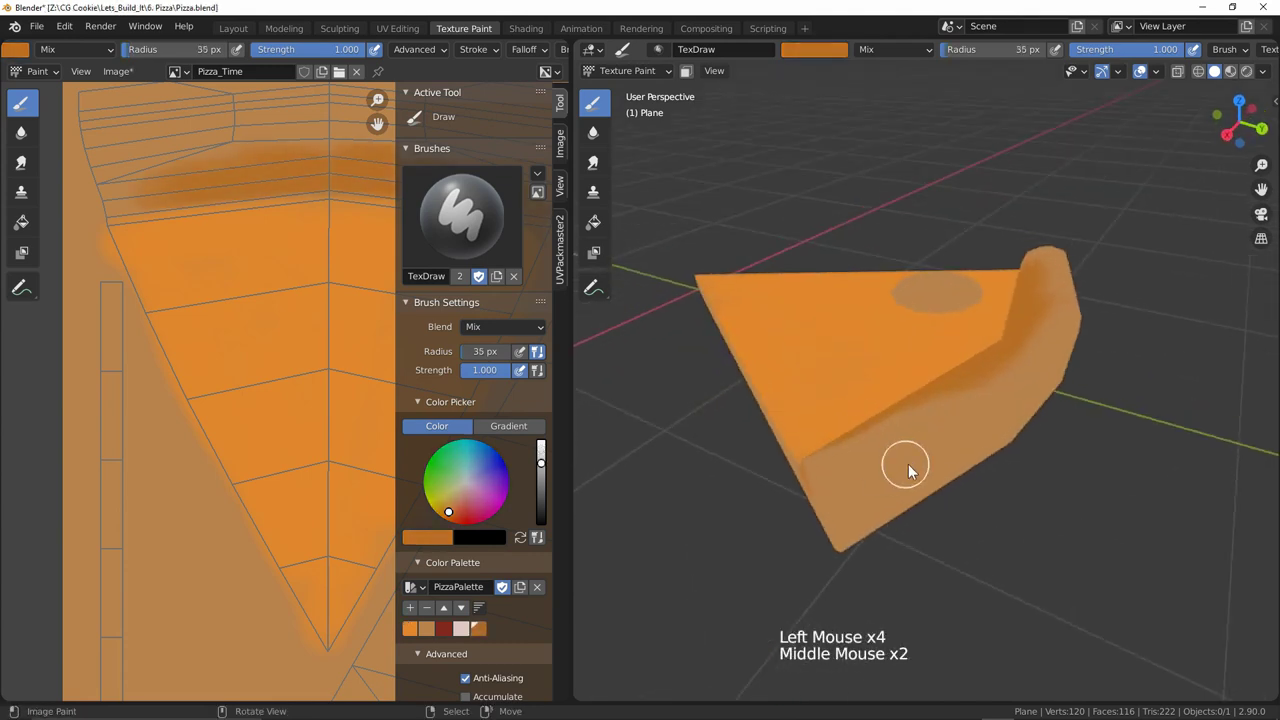
{"action": "mouse_move", "coordinate": [960, 405]}
{"action": "left_mouse_down"}
{"action": "mouse_move", "coordinate": [917, 509]}
{"action": "mouse_move", "coordinate": [950, 540]}
{"action": "left_mouse_up"}
{"action": "left_click", "coordinate": [932, 530]}
{"action": "left_click", "coordinate": [950, 550]}
{"action": "middle_click_drag", "start_coordinate": [955, 543], "coordinate": [862, 466]}
{"action": "middle_click_drag", "start_coordinate": [862, 466], "coordinate": [857, 480], "text": "ctrl"}
{"action": "middle_click_drag", "start_coordinate": [880, 435], "coordinate": [830, 398], "text": "shift"}
{"action": "left_click_drag", "start_coordinate": [836, 396], "coordinate": [897, 400]}
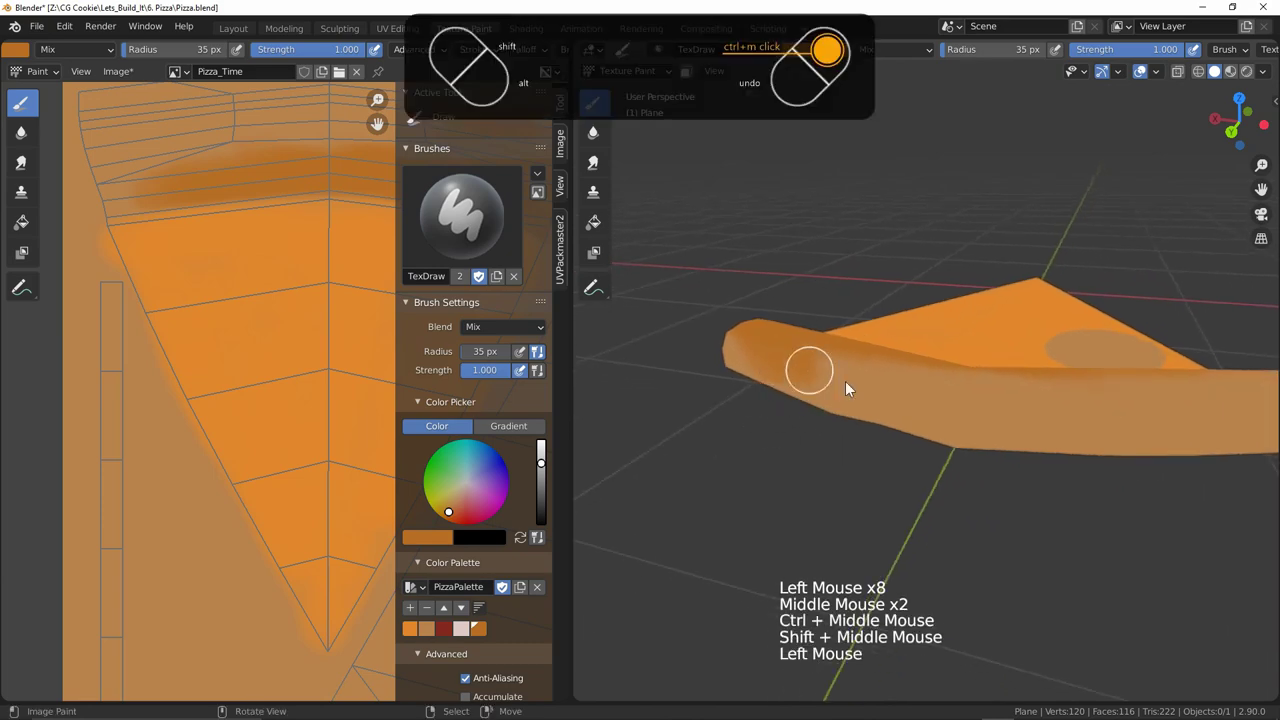
{"action": "left_click", "coordinate": [884, 396]}
{"action": "left_click", "coordinate": [863, 370]}
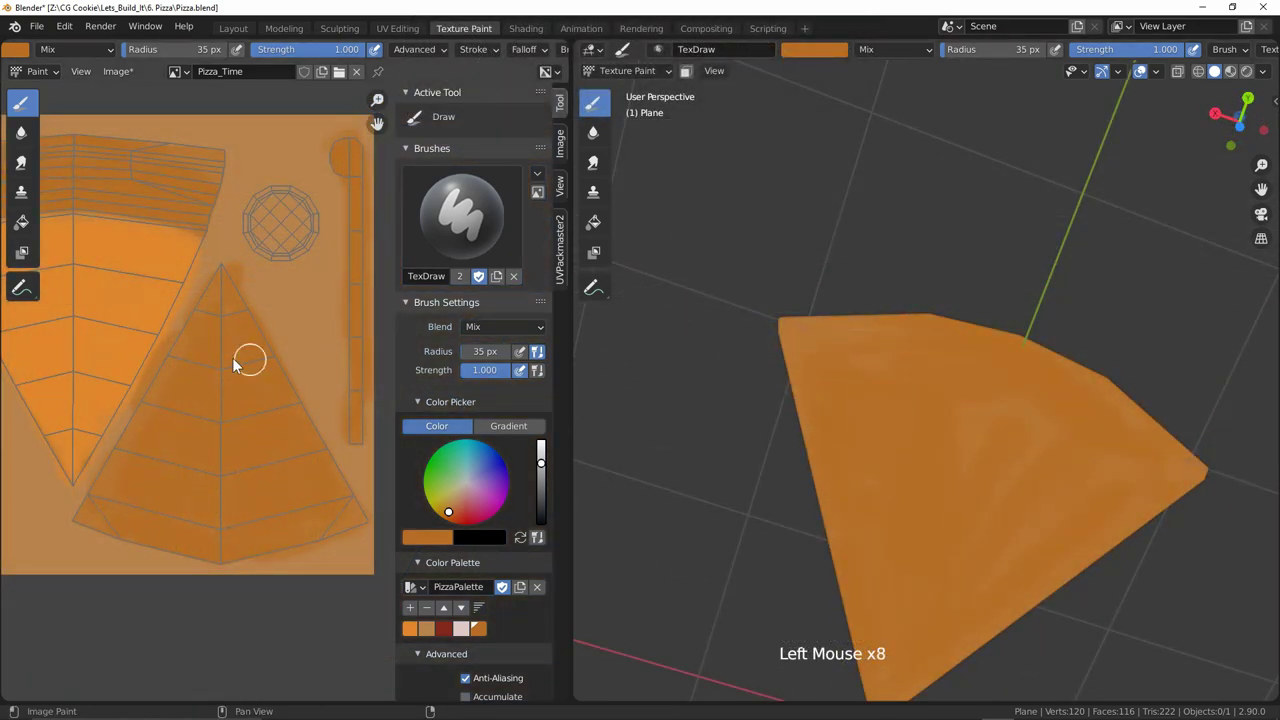
{"action": "middle_click_drag", "start_coordinate": [908, 354], "coordinate": [862, 318]}
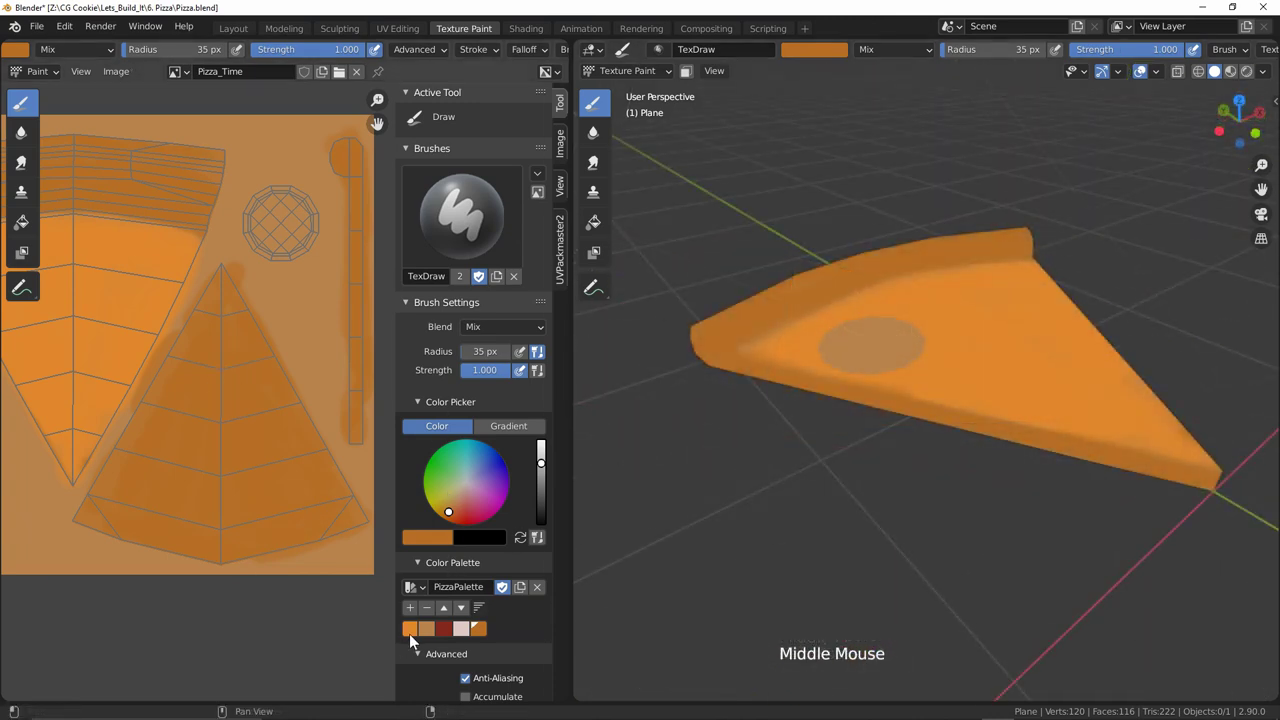
Step: Paint a wavy melted-cheese edge along the slice's side strip in the texture with the palette's bright orange, using a 10 px brush
{"action": "left_click", "coordinate": [409, 628]}
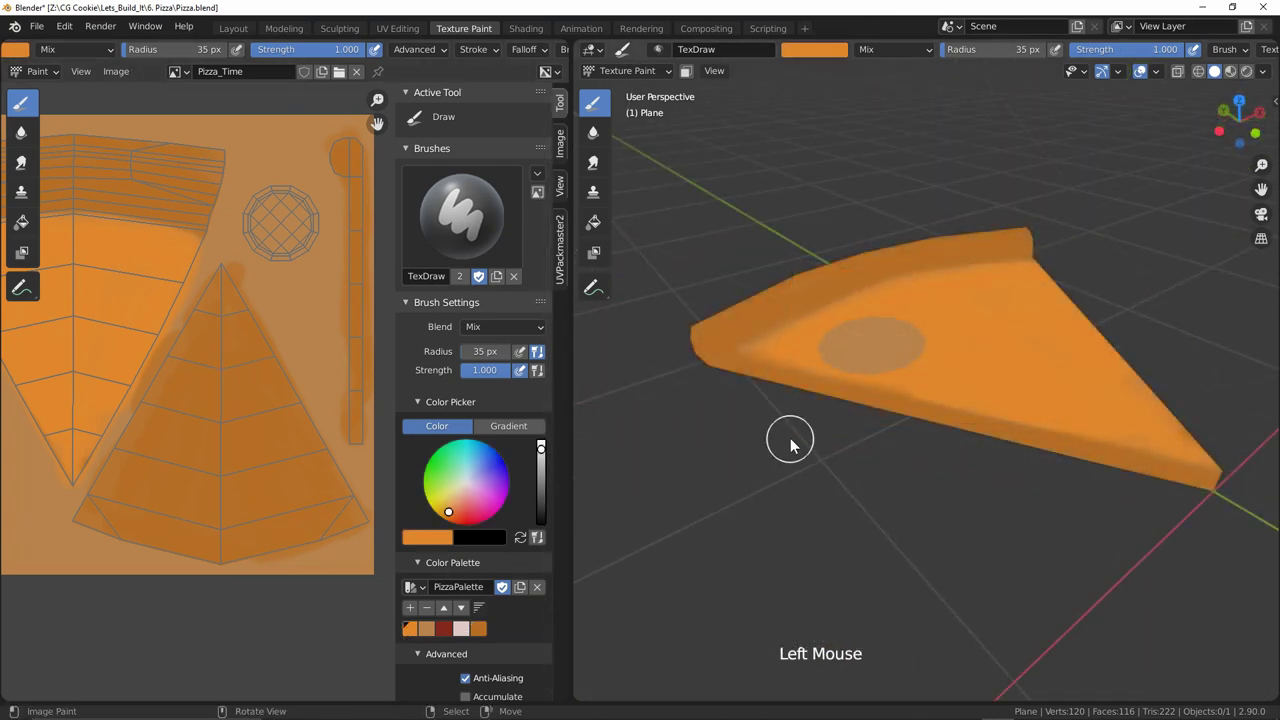
{"action": "mouse_move", "coordinate": [791, 434]}
{"action": "middle_mouse_down", "text": "shift"}
{"action": "mouse_move", "coordinate": [754, 417]}
{"action": "mouse_move", "coordinate": [773, 380]}
{"action": "mouse_move", "coordinate": [754, 323]}
{"action": "mouse_move", "coordinate": [765, 353]}
{"action": "mouse_move", "coordinate": [757, 343]}
{"action": "middle_mouse_up", "text": "shift"}
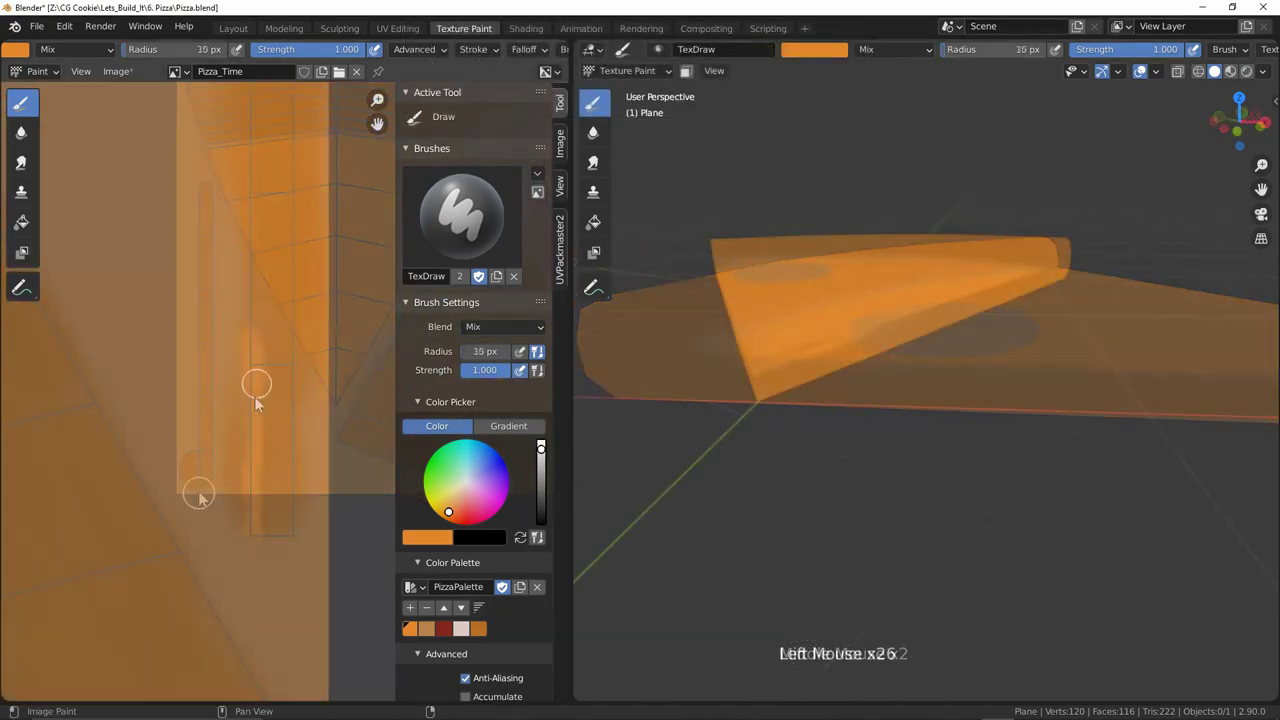
{"action": "left_click_drag", "start_coordinate": [254, 396], "coordinate": [251, 337]}
{"action": "middle_click_drag", "start_coordinate": [251, 337], "coordinate": [249, 428], "text": "shift"}
{"action": "left_click_drag", "start_coordinate": [248, 428], "coordinate": [249, 396]}
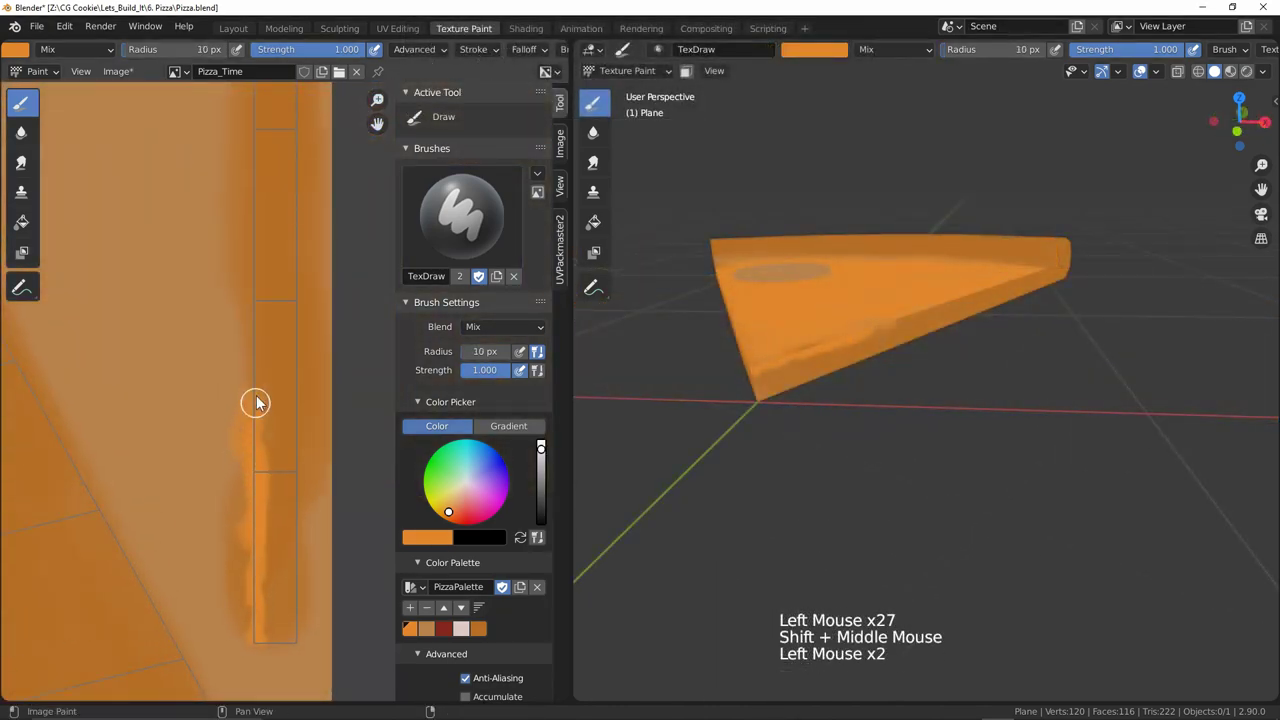
{"action": "left_click_drag", "start_coordinate": [259, 351], "coordinate": [261, 298]}
{"action": "mouse_move", "coordinate": [254, 286]}
{"action": "middle_mouse_down", "text": "shift"}
{"action": "mouse_move", "coordinate": [262, 334]}
{"action": "mouse_move", "coordinate": [249, 390]}
{"action": "middle_mouse_up", "text": "shift"}
{"action": "left_click_drag", "start_coordinate": [241, 369], "coordinate": [236, 343]}
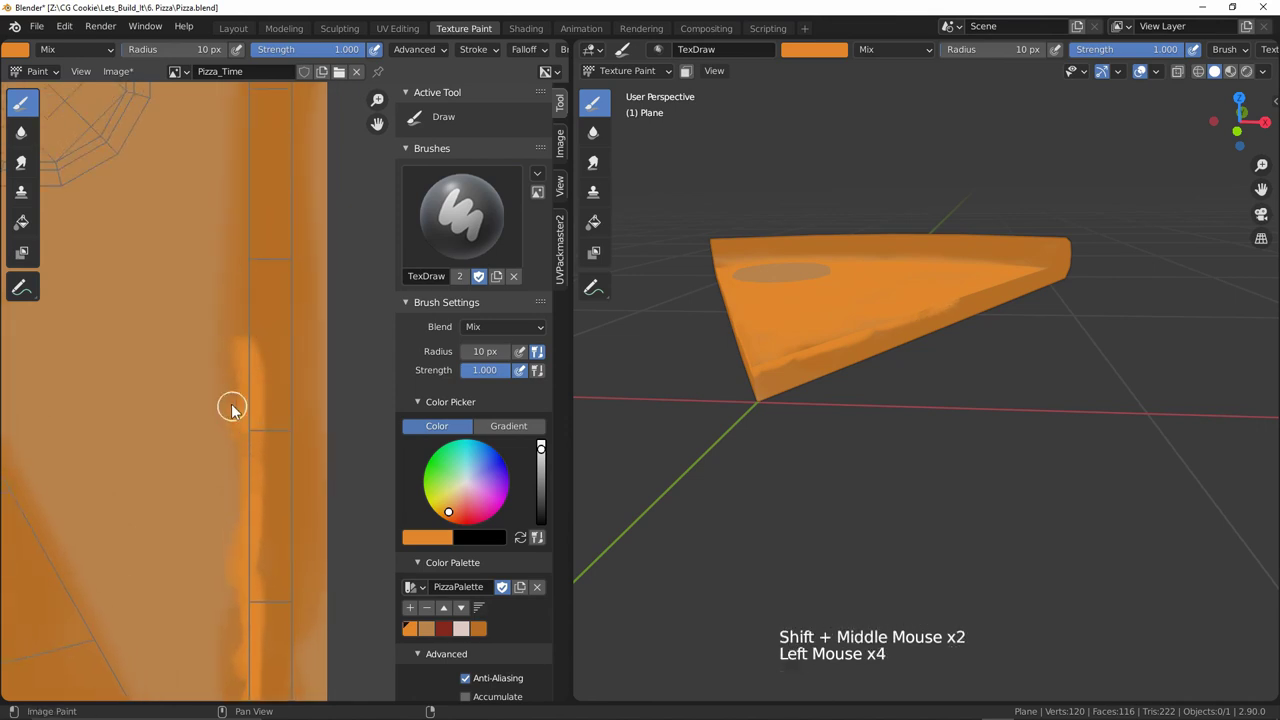
{"action": "left_click_drag", "start_coordinate": [235, 428], "coordinate": [240, 392]}
{"action": "middle_click_drag", "start_coordinate": [250, 398], "coordinate": [239, 513], "text": "shift"}
{"action": "mouse_move", "coordinate": [230, 434]}
{"action": "left_mouse_down"}
{"action": "mouse_move", "coordinate": [228, 464]}
{"action": "mouse_move", "coordinate": [256, 372]}
{"action": "left_mouse_up"}
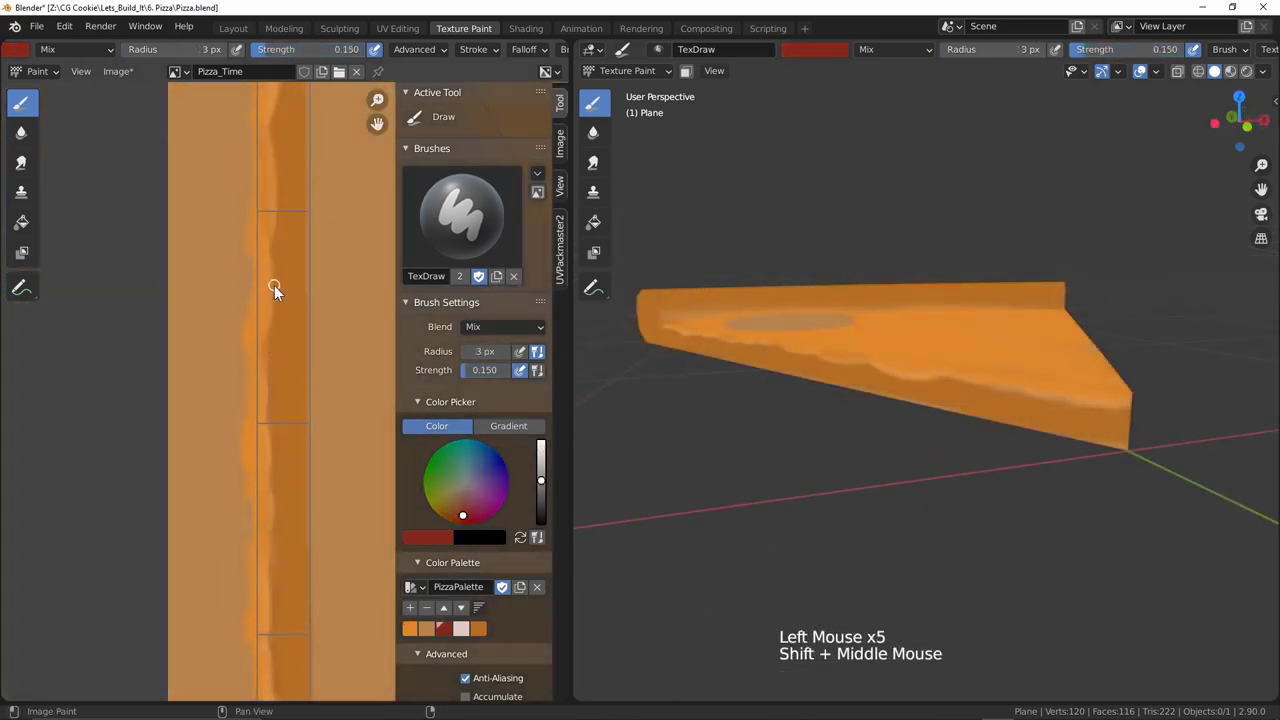
Step: Shade beneath the cheese drips on the side strip with the palette's red, using a 3 px brush at 0.150 strength
{"action": "left_click", "coordinate": [268, 254]}
{"action": "left_click", "coordinate": [266, 349]}
{"action": "middle_click_drag", "start_coordinate": [258, 440], "coordinate": [250, 372], "text": "shift"}
{"action": "left_click", "coordinate": [271, 322]}
{"action": "middle_click_drag", "start_coordinate": [261, 376], "coordinate": [250, 290], "text": "shift"}
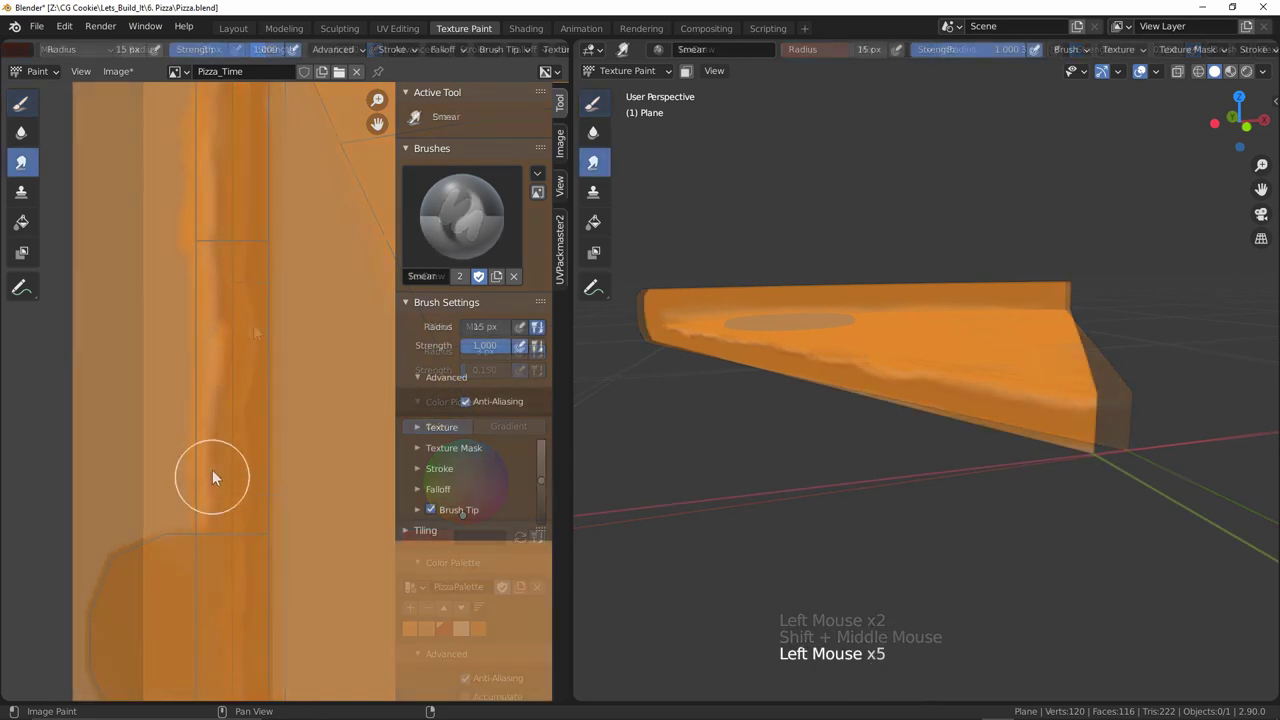
Step: Blend the cheese drips on the side strip with a 15 px Smear brush at 1.000 strength
{"action": "left_click_drag", "start_coordinate": [213, 455], "coordinate": [220, 370]}
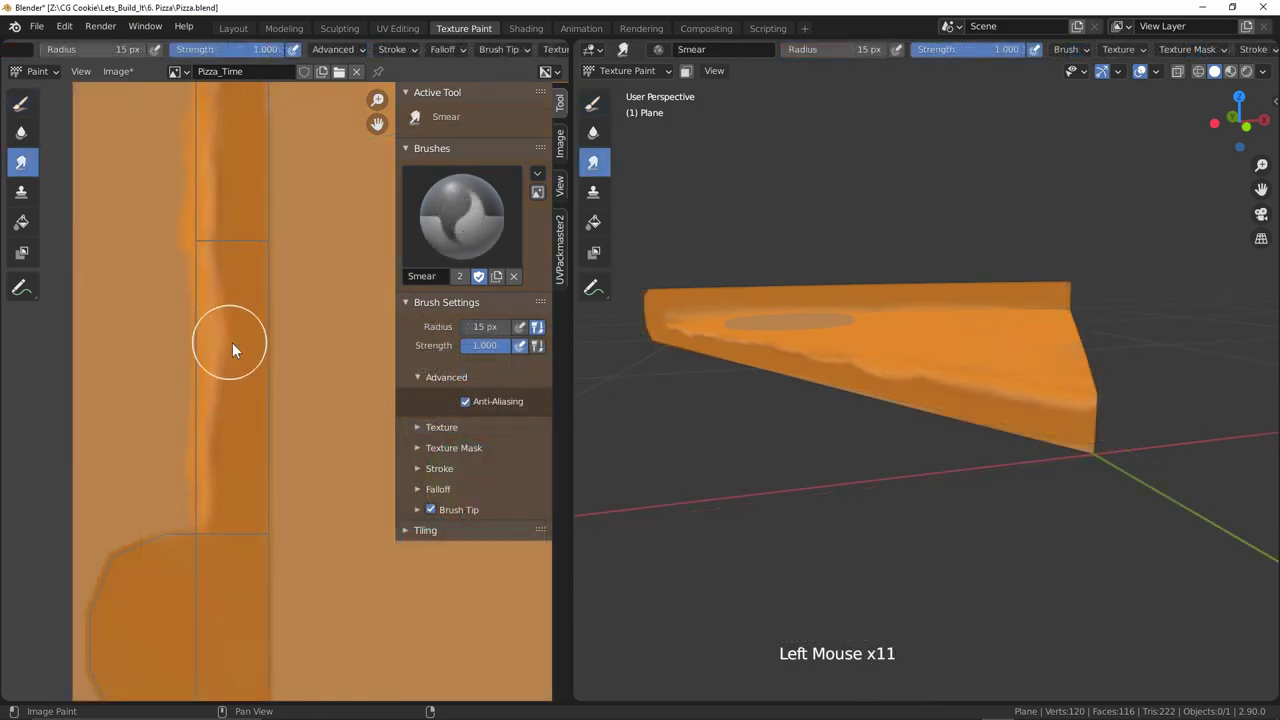
{"action": "middle_click_drag", "start_coordinate": [213, 251], "coordinate": [239, 439], "text": "shift"}
{"action": "left_click", "coordinate": [249, 416]}
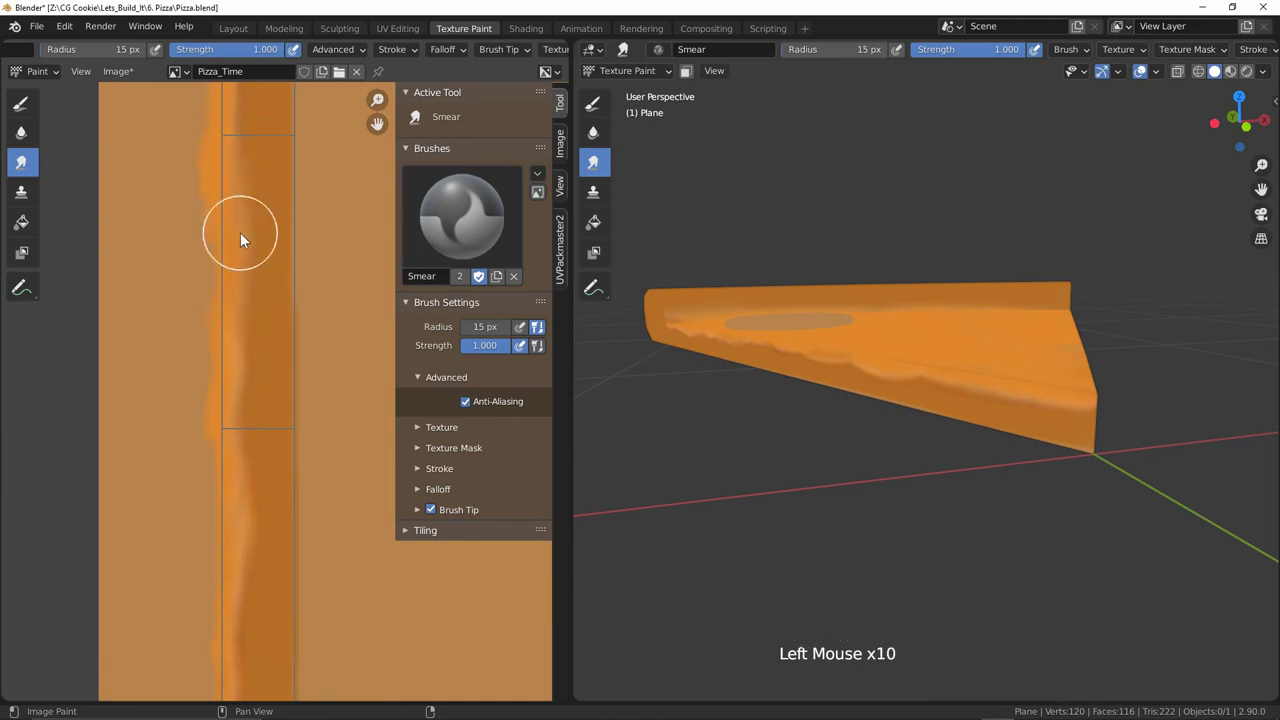
{"action": "middle_click_drag", "start_coordinate": [304, 144], "coordinate": [266, 329], "text": "shift"}
{"action": "left_click", "coordinate": [246, 337]}
Step: Paint a thin red shadow where the cheese meets the crust, using a 5 px brush at 0.150 strength
{"action": "left_click", "coordinate": [1077, 427]}
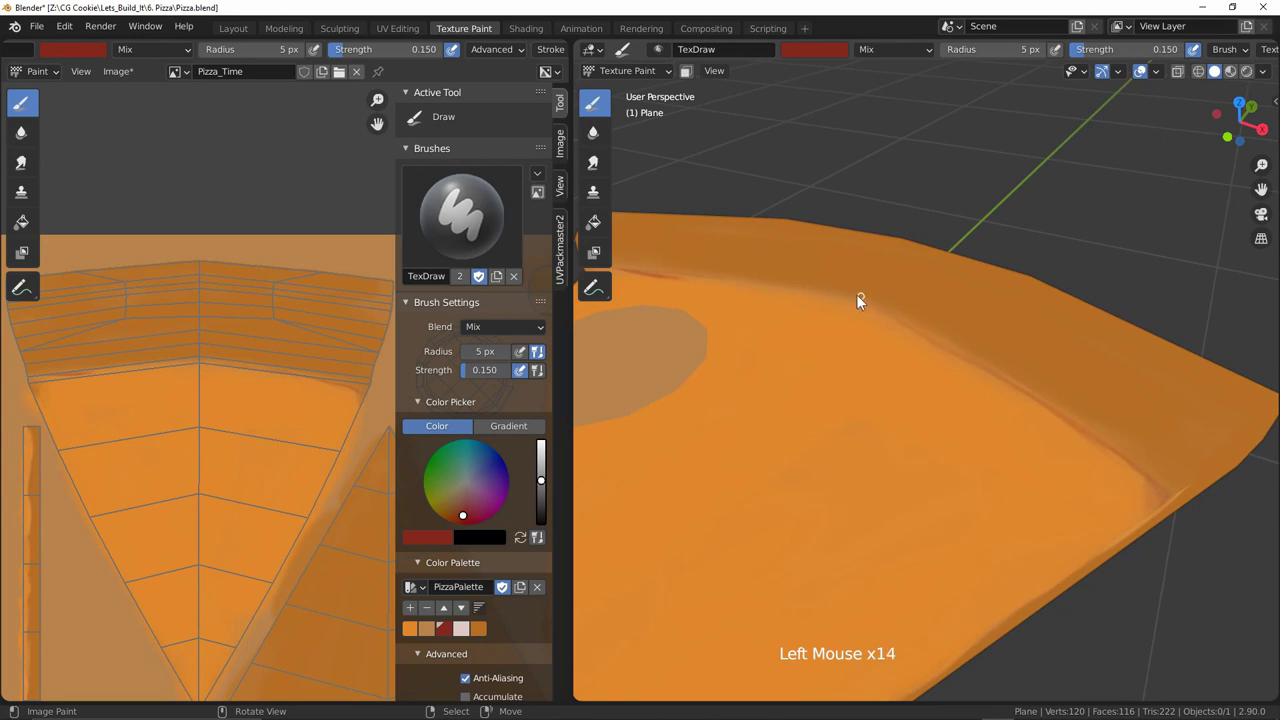
{"action": "mouse_move", "coordinate": [840, 294]}
{"action": "middle_mouse_down"}
{"action": "mouse_move", "coordinate": [878, 302]}
{"action": "mouse_move", "coordinate": [926, 347]}
{"action": "middle_mouse_up"}
{"action": "left_click", "coordinate": [698, 260]}
{"action": "left_click", "coordinate": [698, 260]}
{"action": "left_click", "coordinate": [698, 260]}
{"action": "left_click", "coordinate": [698, 260]}
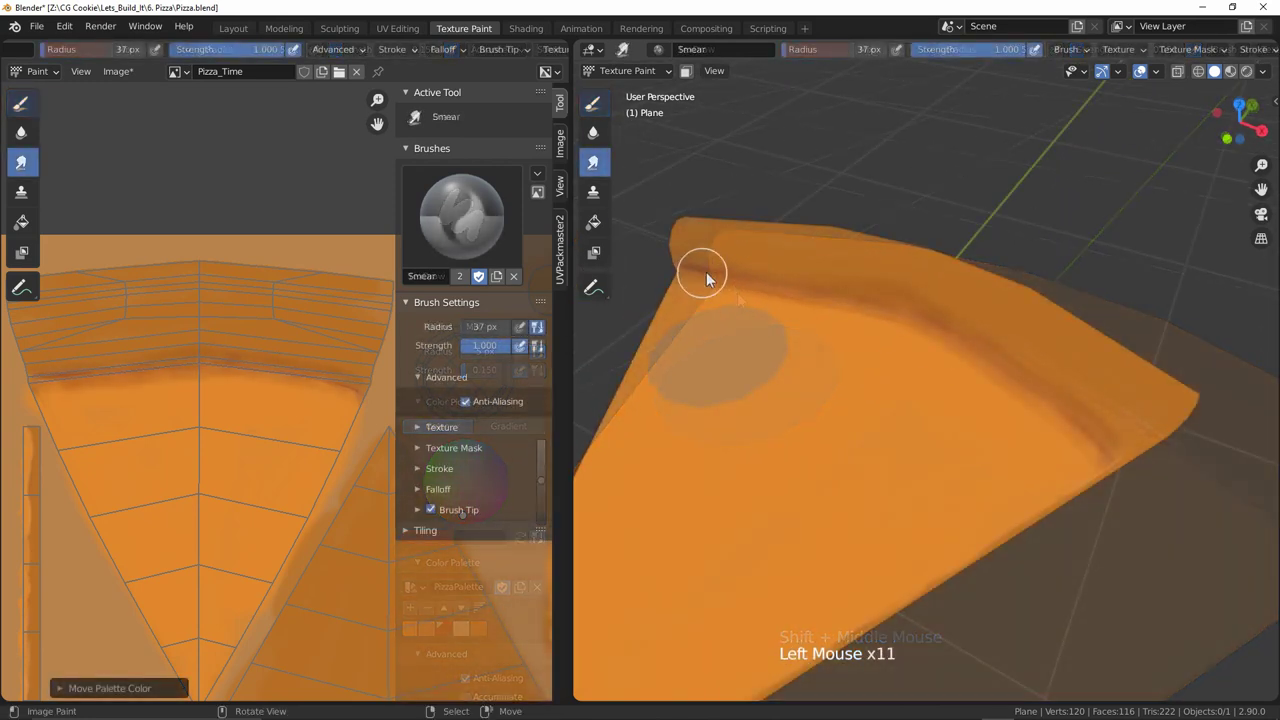
Step: Smear the shadow between cheese and crust with a 37 px brush at 1.000 strength
{"action": "left_click_drag", "start_coordinate": [720, 271], "coordinate": [740, 280]}
{"action": "left_click_drag", "start_coordinate": [740, 280], "coordinate": [760, 288]}
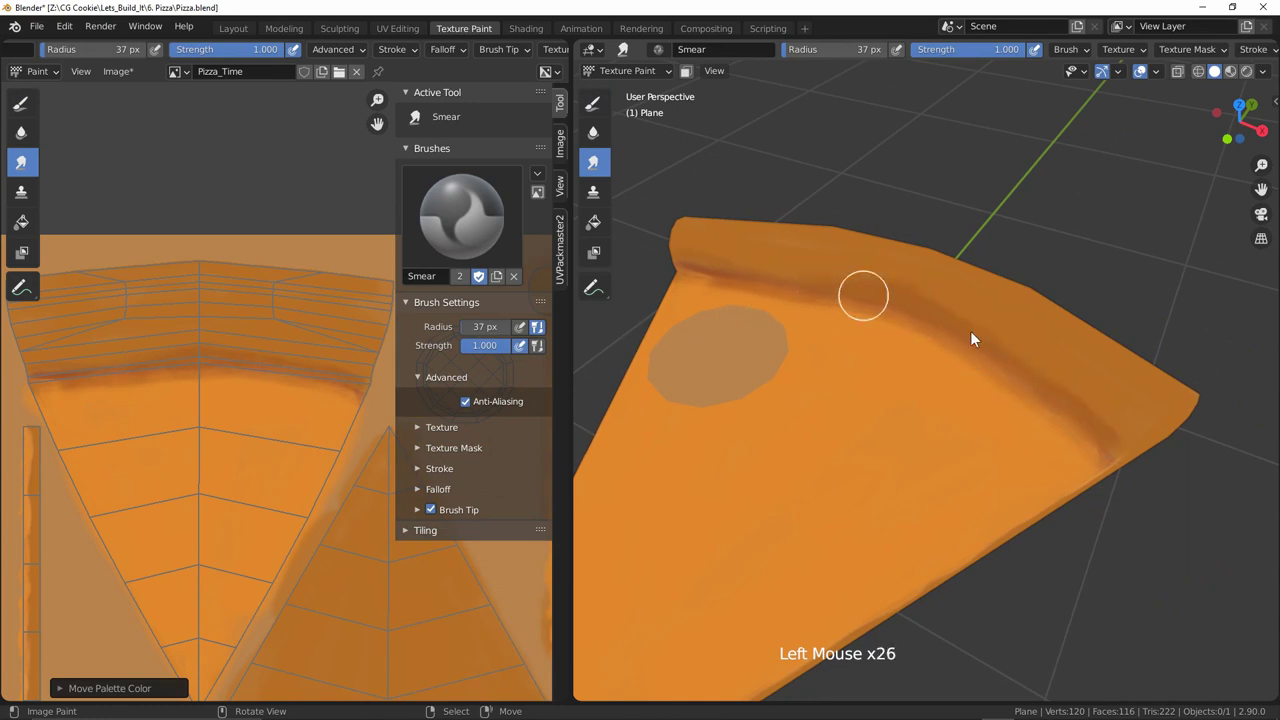
{"action": "middle_click_drag", "start_coordinate": [840, 318], "coordinate": [1000, 354]}
{"action": "left_click_drag", "start_coordinate": [1000, 354], "coordinate": [1051, 381]}
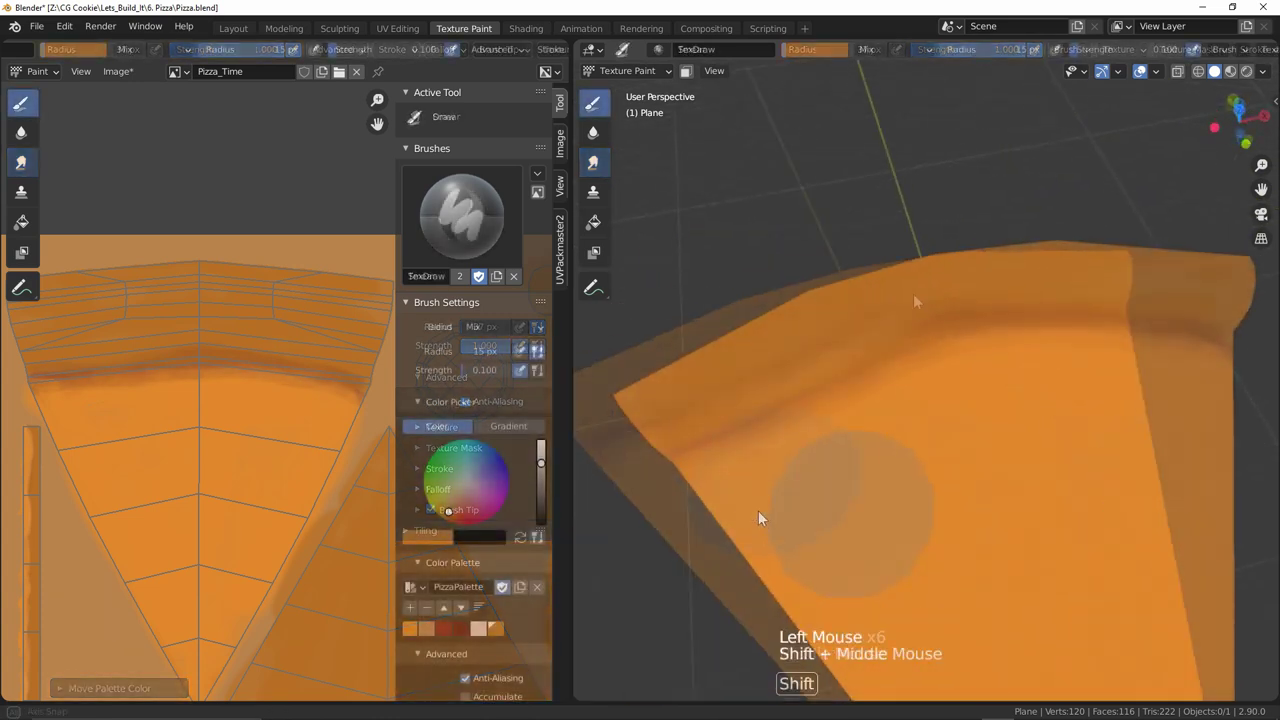
Step: Paint soft highlights along the crust with the palette's pale pink, using a 15 px brush at 0.100 strength
{"action": "mouse_move", "coordinate": [760, 507]}
{"action": "middle_mouse_down", "text": "shift"}
{"action": "mouse_move", "coordinate": [678, 483]}
{"action": "mouse_move", "coordinate": [715, 467]}
{"action": "middle_mouse_up", "text": "shift"}
{"action": "left_click", "coordinate": [678, 483]}
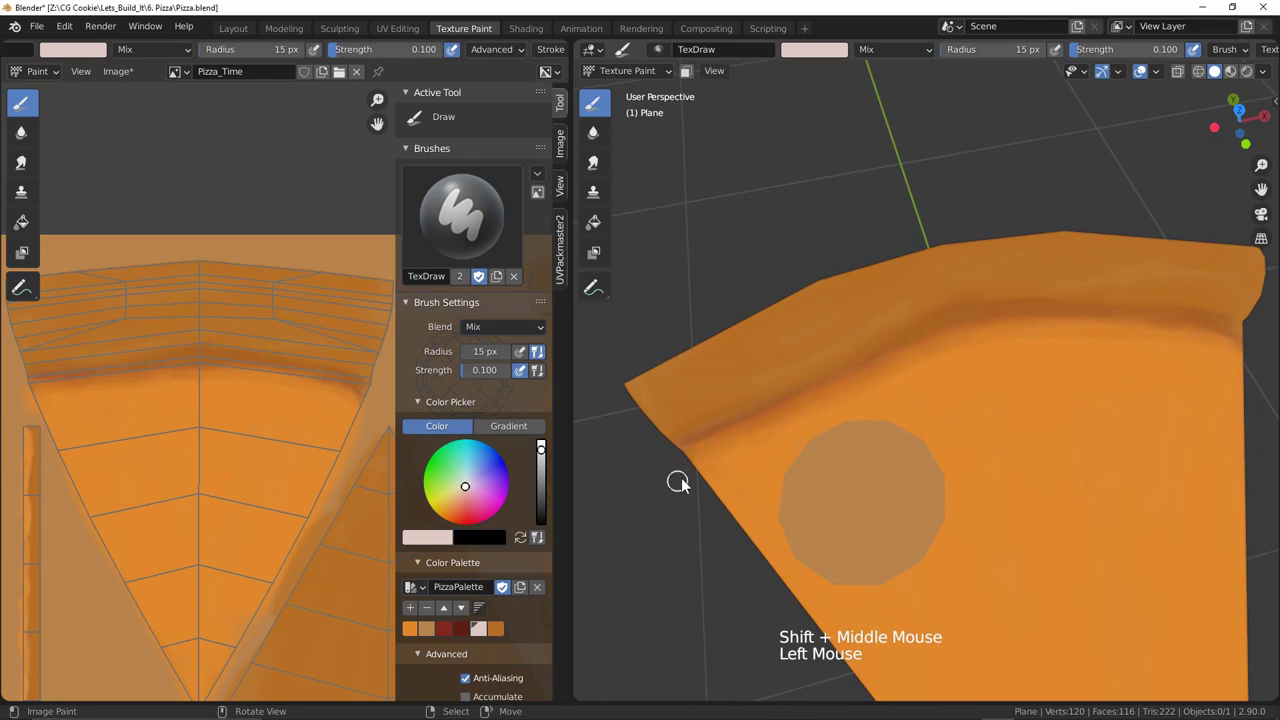
{"action": "middle_click_drag", "start_coordinate": [715, 467], "coordinate": [906, 266], "text": "ctrl"}
{"action": "double_click", "coordinate": [802, 347]}
{"action": "left_click", "coordinate": [881, 270]}
{"action": "double_click", "coordinate": [714, 378]}
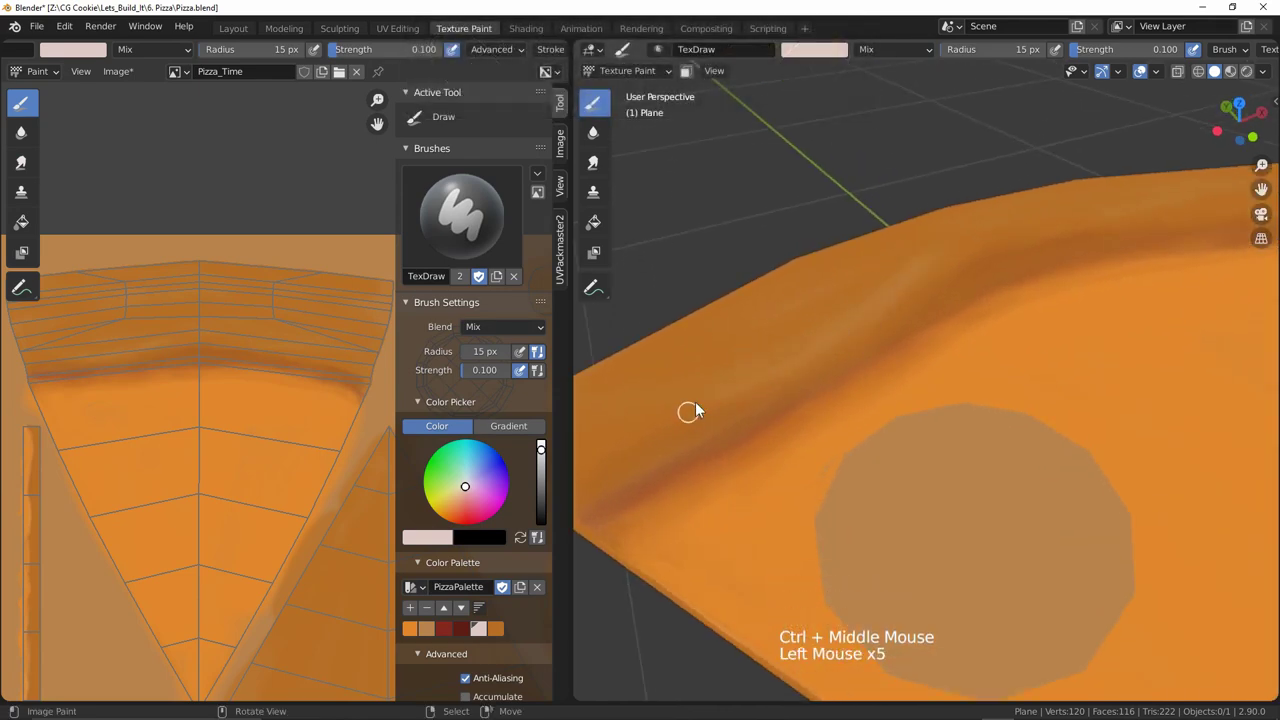
Step: Add streaky baked shading to the slice's underside with the palette's darkest red, using a 42 px brush at 0.100 strength
{"action": "left_click_drag", "start_coordinate": [836, 480], "coordinate": [895, 505]}
{"action": "left_click_drag", "start_coordinate": [895, 505], "coordinate": [960, 533]}
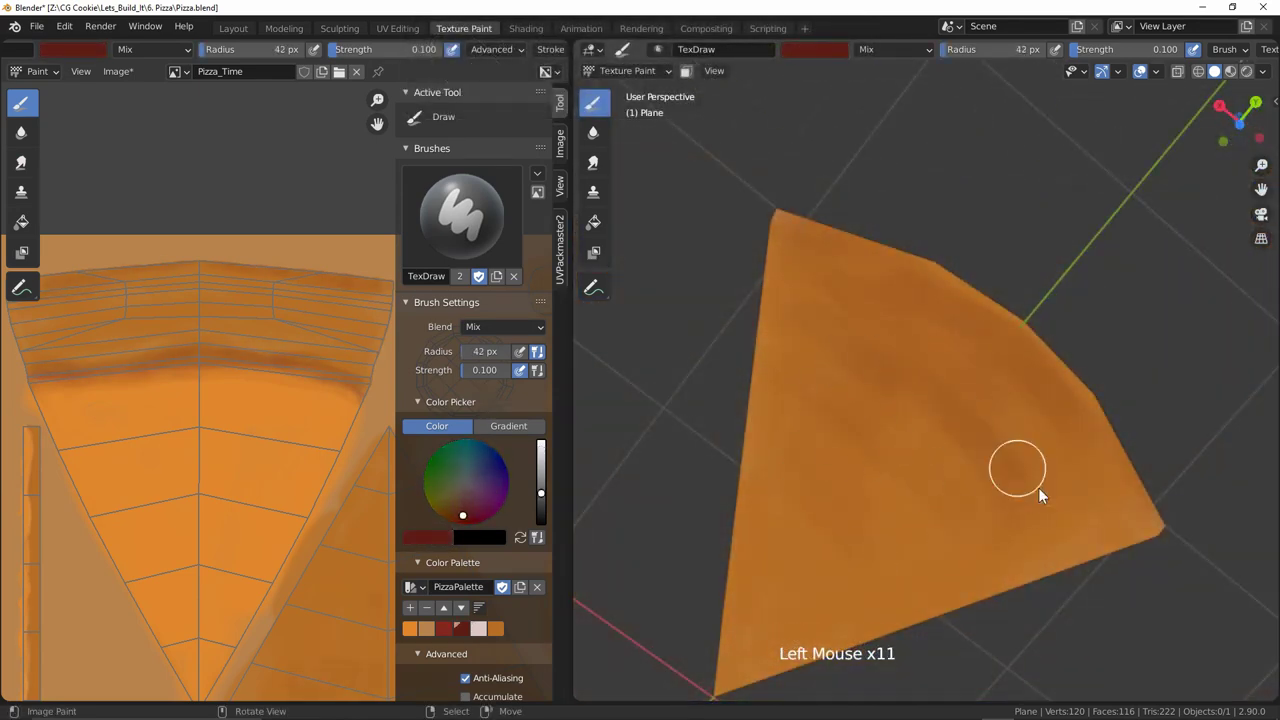
{"action": "left_click", "coordinate": [1087, 472]}
{"action": "middle_click_drag", "start_coordinate": [1087, 472], "coordinate": [1008, 476], "text": "shift"}
{"action": "left_click", "coordinate": [1008, 476]}
{"action": "left_click_drag", "start_coordinate": [912, 436], "coordinate": [876, 478]}
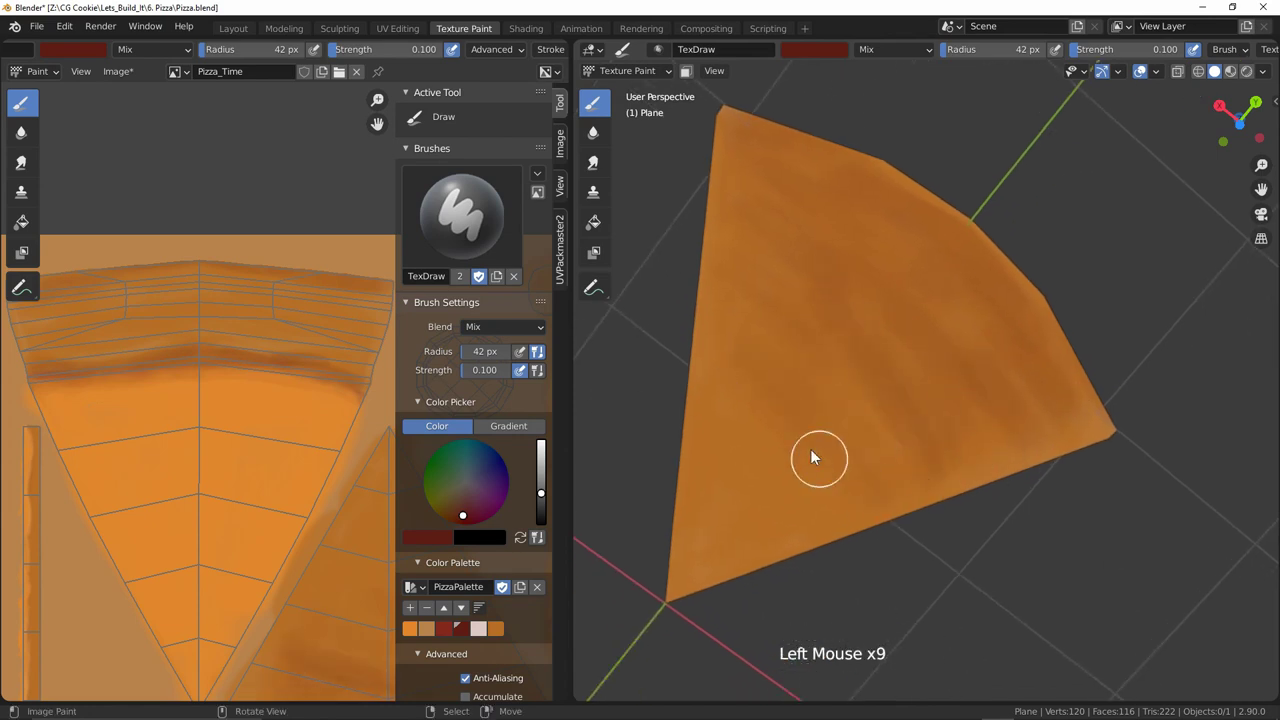
{"action": "middle_click_drag", "start_coordinate": [771, 418], "coordinate": [729, 557], "text": "shift"}
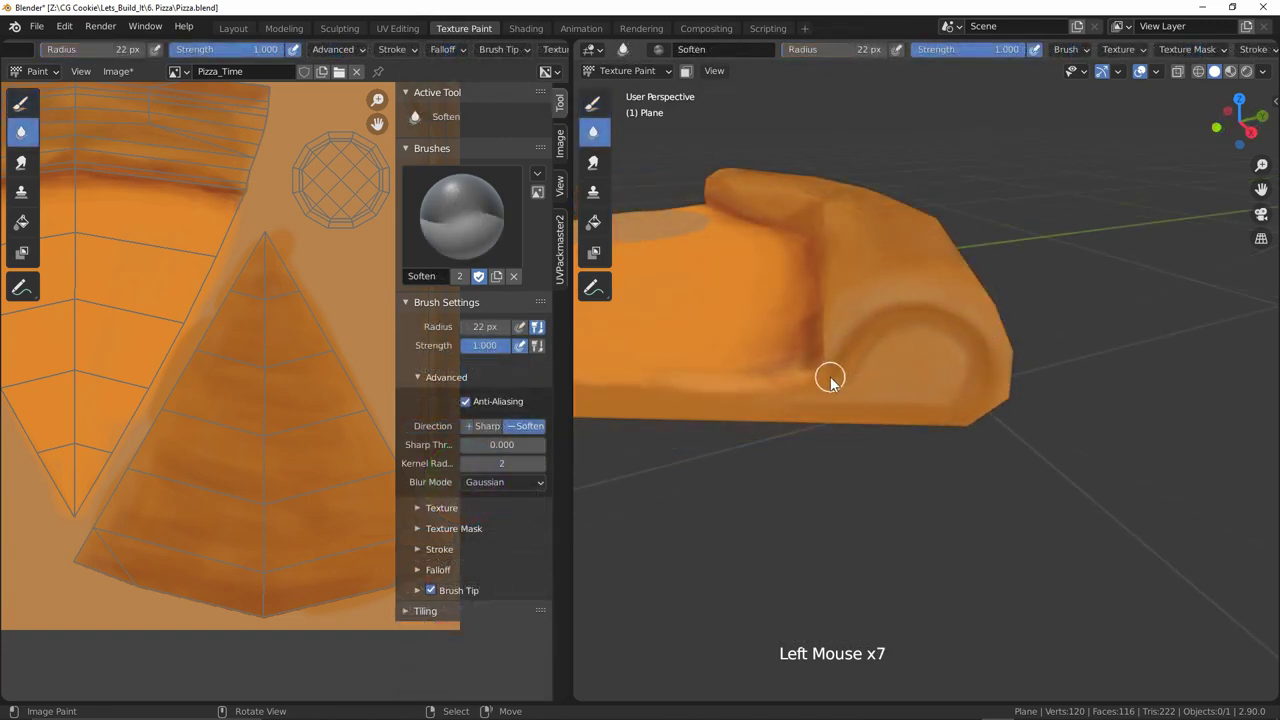
Step: Blend the shading on the crust's cut end with the Soften brush at 1.000 strength, using radii of 22 and 38 px
{"action": "left_click_drag", "start_coordinate": [964, 292], "coordinate": [980, 318]}
{"action": "middle_click_drag", "start_coordinate": [990, 340], "coordinate": [1040, 400]}
{"action": "mouse_move", "coordinate": [1040, 400]}
{"action": "middle_mouse_down"}
{"action": "mouse_move", "coordinate": [1071, 385]}
{"action": "mouse_move", "coordinate": [1068, 420]}
{"action": "middle_mouse_up"}
{"action": "mouse_move", "coordinate": [1068, 420]}
{"action": "middle_mouse_down"}
{"action": "mouse_move", "coordinate": [1062, 442]}
{"action": "mouse_move", "coordinate": [1030, 410]}
{"action": "middle_mouse_up"}
{"action": "middle_click_drag", "start_coordinate": [1030, 410], "coordinate": [1015, 375], "text": "ctrl"}
{"action": "middle_click_drag", "start_coordinate": [1015, 375], "coordinate": [1001, 405]}
{"action": "middle_click_drag", "start_coordinate": [1001, 405], "coordinate": [999, 355], "text": "ctrl"}
{"action": "middle_click_drag", "start_coordinate": [999, 355], "coordinate": [1018, 375]}
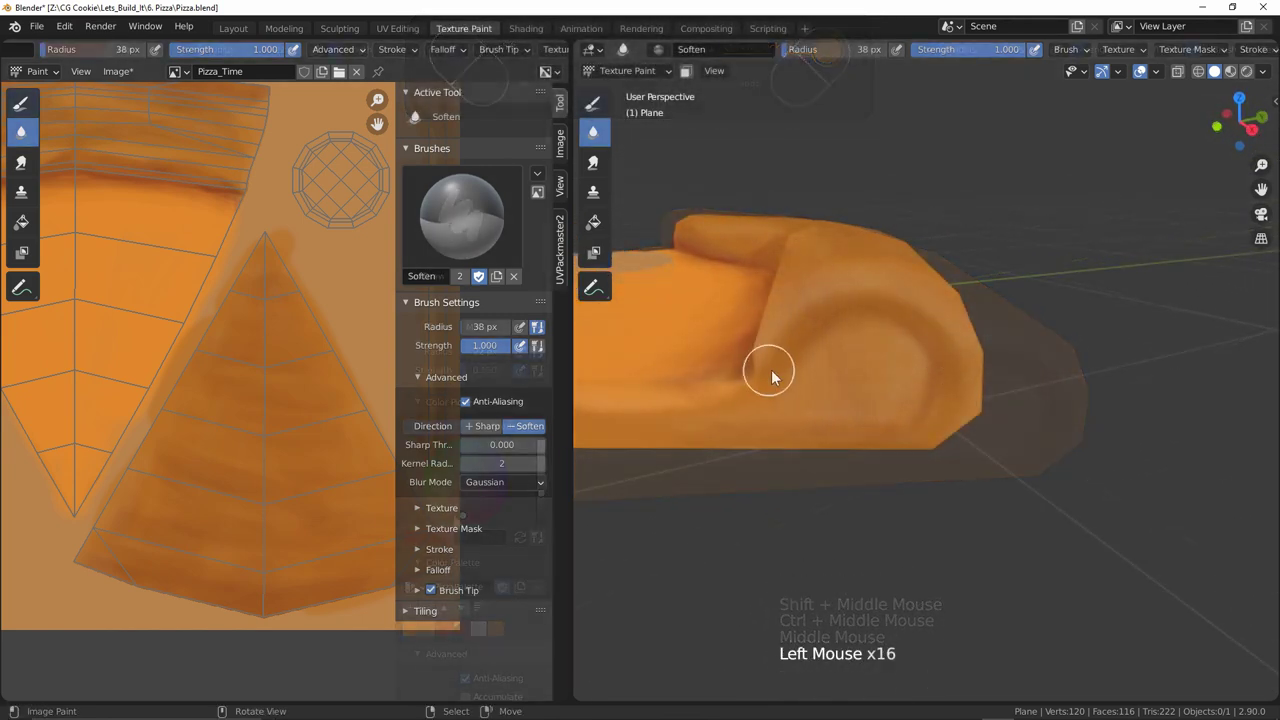
{"action": "left_click", "coordinate": [771, 369]}
{"action": "left_click", "coordinate": [850, 310]}
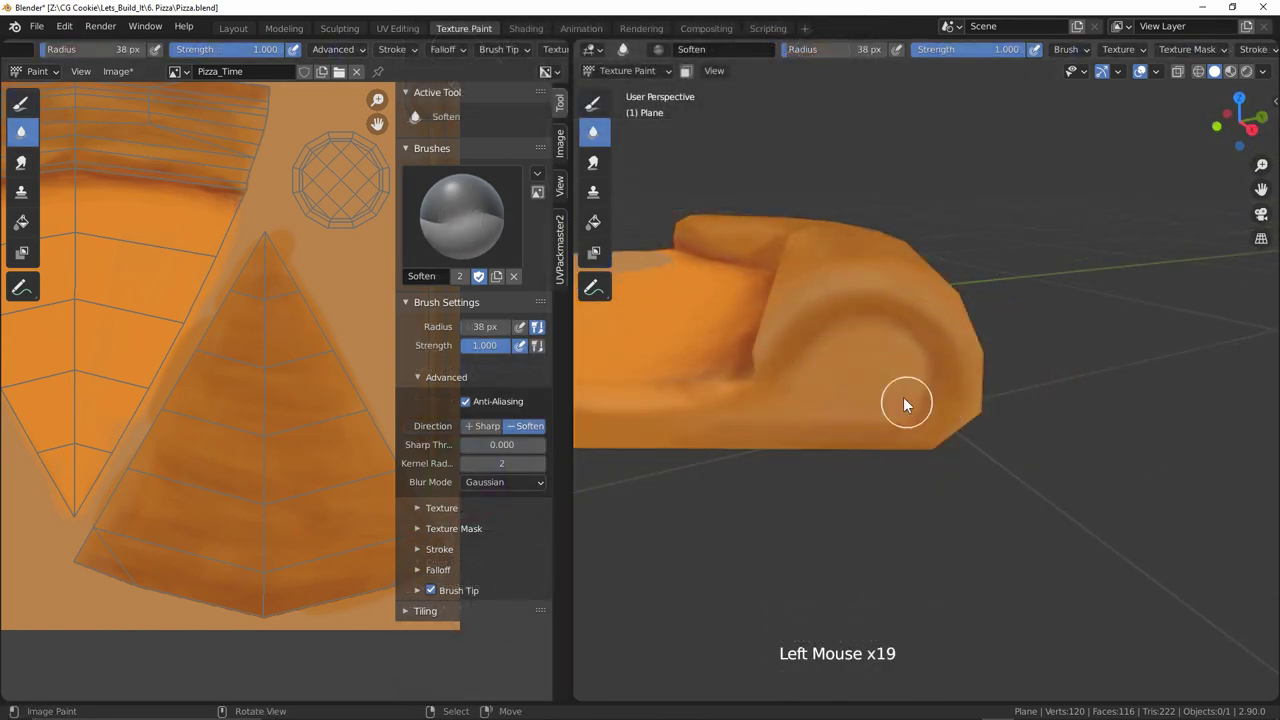
Step: Fill the pepperoni's top and rim in the texture with the palette's red, using a 10 px brush at 1.000 strength
{"action": "middle_click_drag", "start_coordinate": [780, 442], "coordinate": [850, 410], "text": "ctrl"}
{"action": "middle_click_drag", "start_coordinate": [850, 410], "coordinate": [905, 400]}
{"action": "middle_click_drag", "start_coordinate": [905, 400], "coordinate": [896, 360]}
{"action": "middle_click_drag", "start_coordinate": [758, 316], "coordinate": [766, 342]}
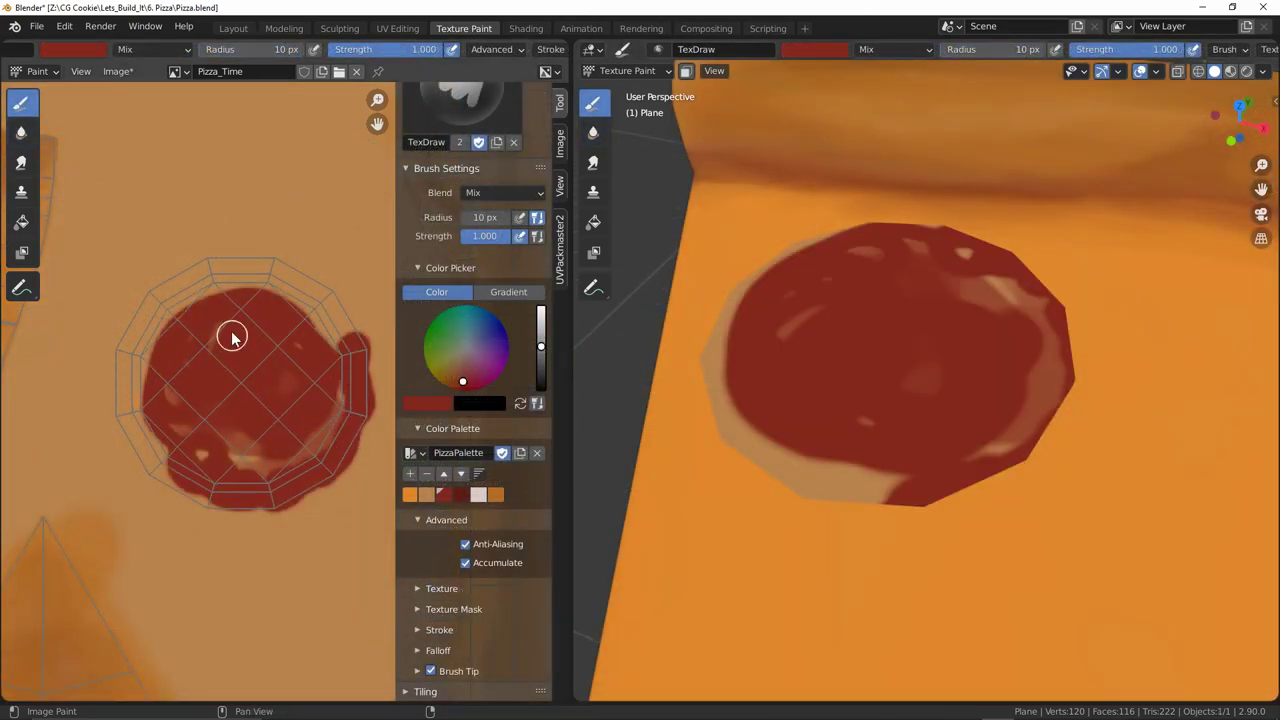
{"action": "middle_click_drag", "start_coordinate": [234, 334], "coordinate": [255, 397]}
{"action": "left_click_drag", "start_coordinate": [174, 375], "coordinate": [140, 400]}
{"action": "left_click", "coordinate": [149, 337]}
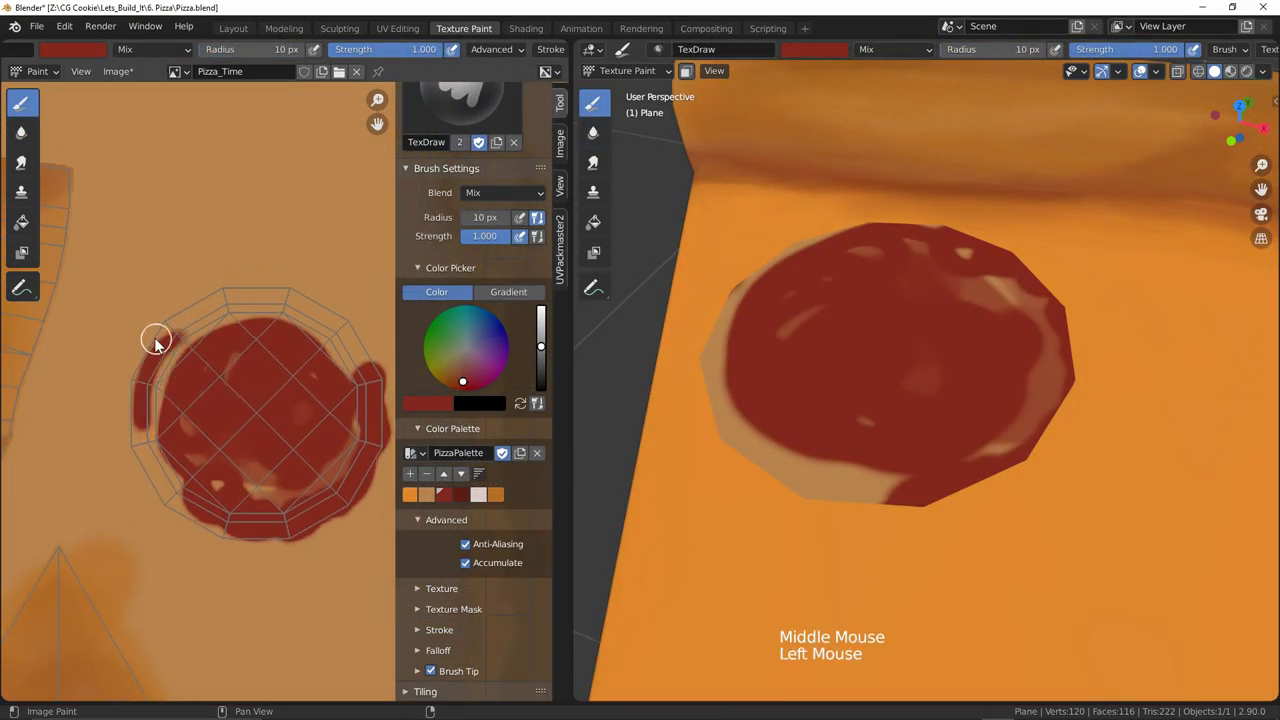
{"action": "left_click_drag", "start_coordinate": [149, 337], "coordinate": [143, 434]}
{"action": "left_click_drag", "start_coordinate": [143, 434], "coordinate": [150, 470]}
{"action": "left_click_drag", "start_coordinate": [150, 470], "coordinate": [171, 491]}
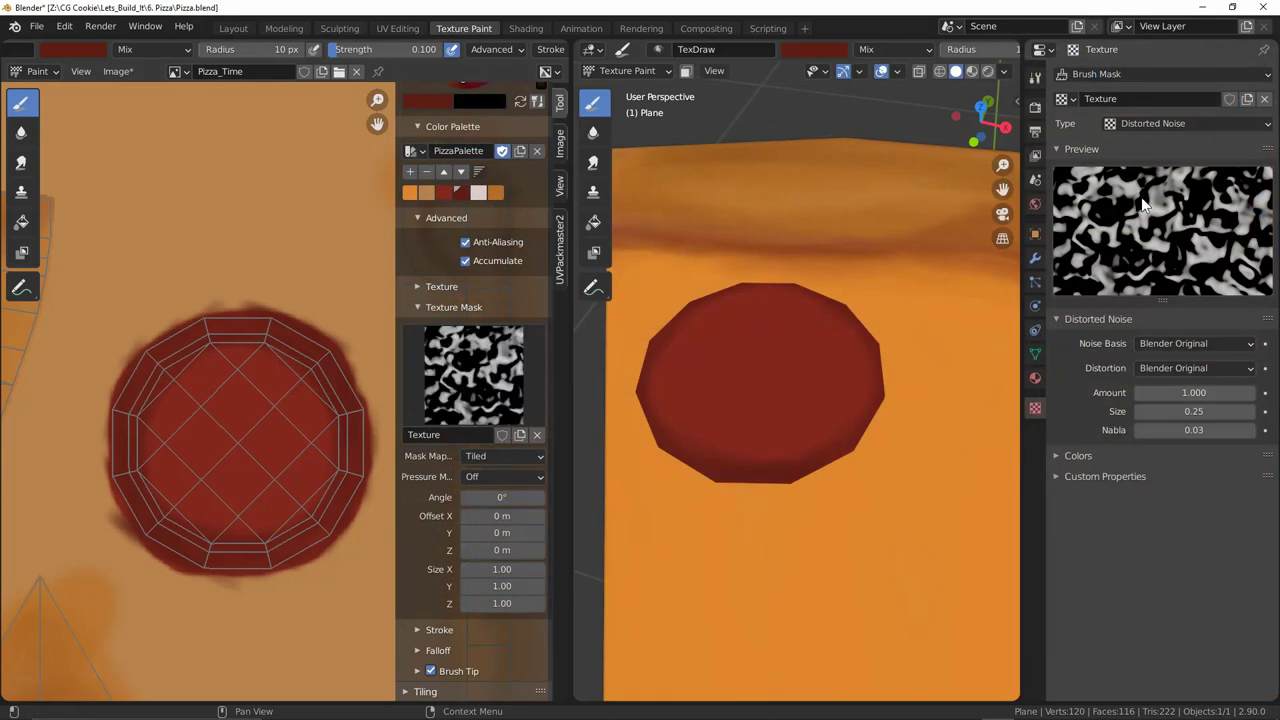
Step: Try speckling the pepperoni with the palette's orange through the Distorted Noise brush mask, and undo the strokes
{"action": "left_click", "coordinate": [424, 194]}
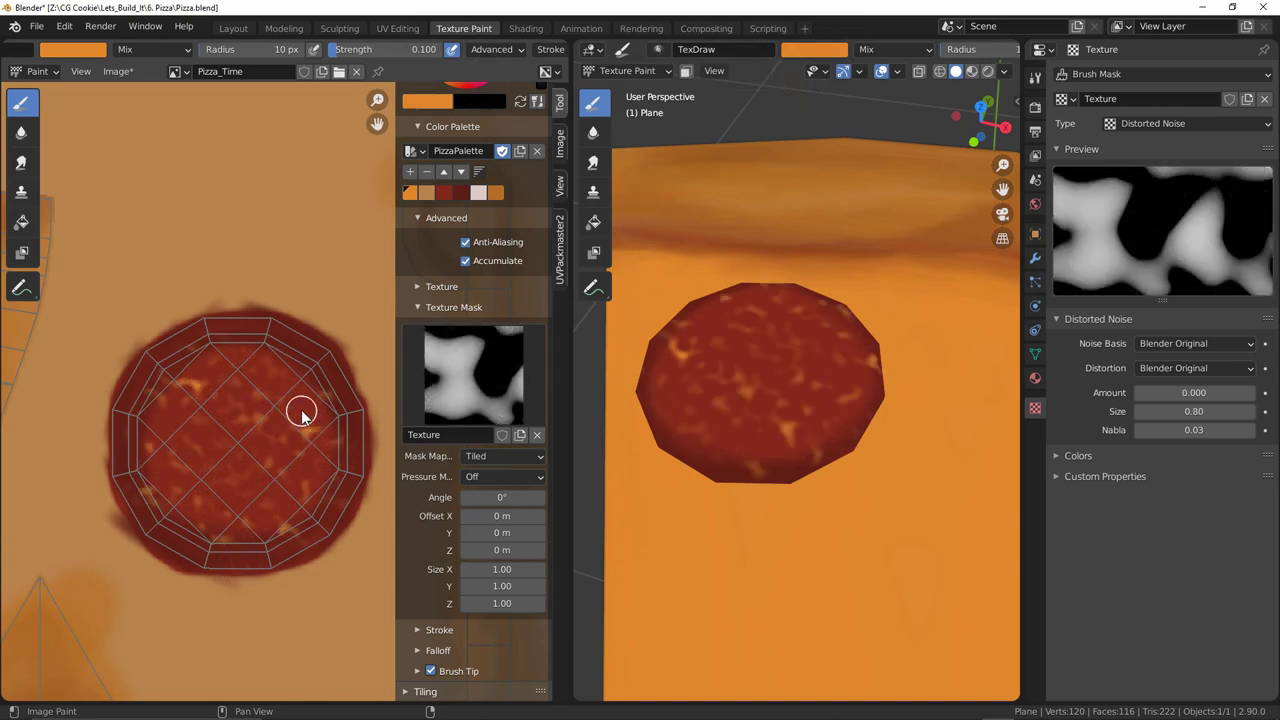
{"action": "key", "text": "ctrl+z"}
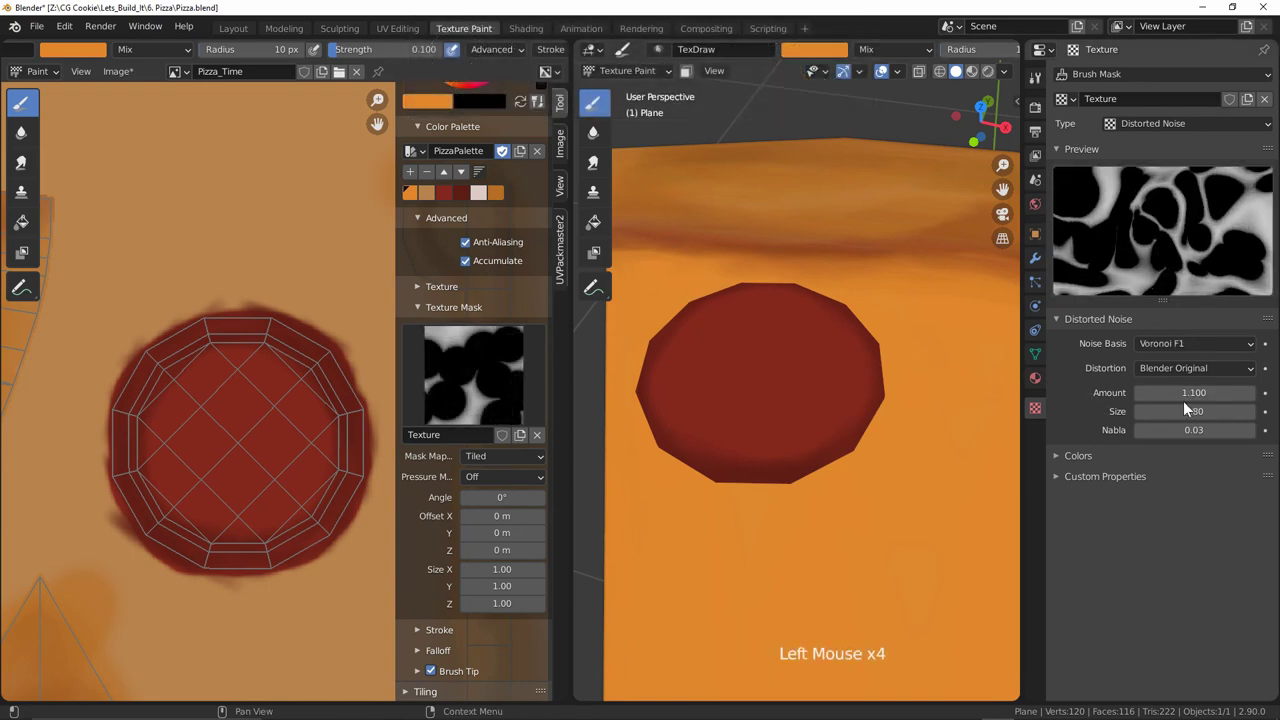
Step: Set the noise mask's size to 0.96 and mottle the pepperoni in pale pink with a 10 px Soft Light brush at 0.050 strength
{"action": "mouse_move", "coordinate": [1186, 409]}
{"action": "left_mouse_down"}
{"action": "mouse_move", "coordinate": [1158, 410]}
{"action": "mouse_move", "coordinate": [1172, 411]}
{"action": "left_mouse_up"}
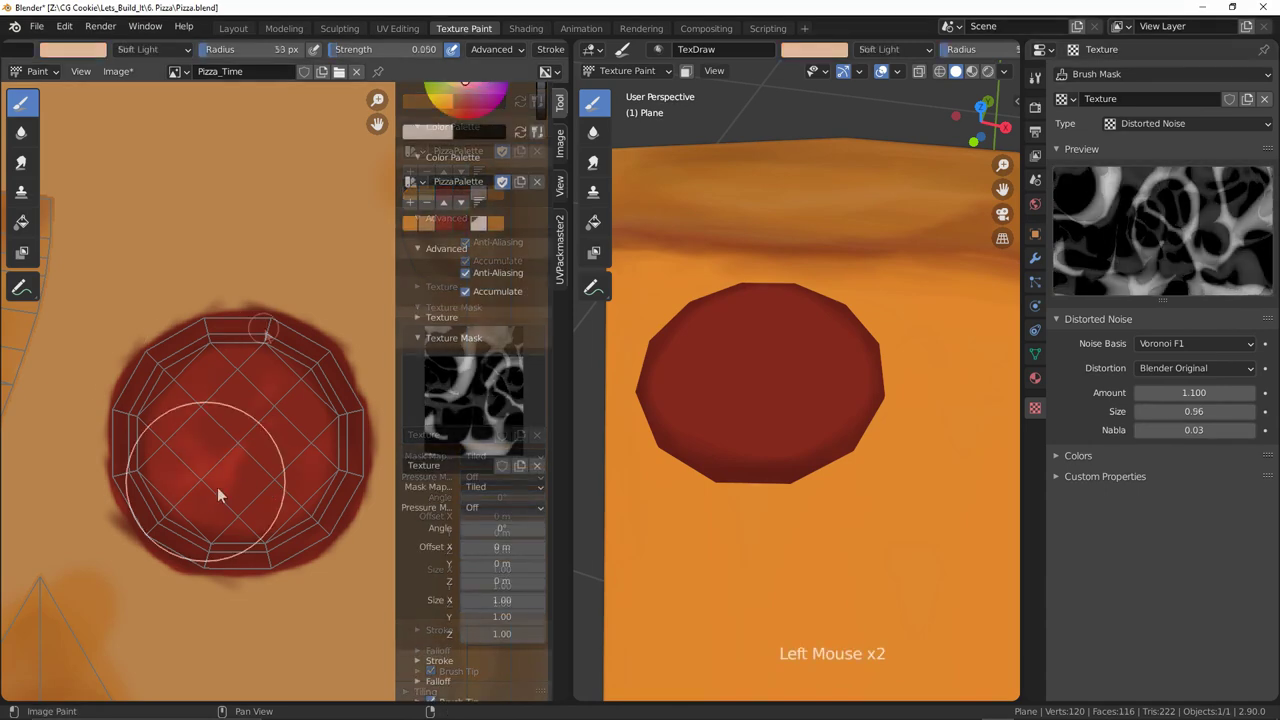
{"action": "mouse_move", "coordinate": [217, 487]}
{"action": "left_mouse_down"}
{"action": "mouse_move", "coordinate": [266, 483]}
{"action": "mouse_move", "coordinate": [248, 453]}
{"action": "left_mouse_up"}
{"action": "key", "text": "ctrl+z"}
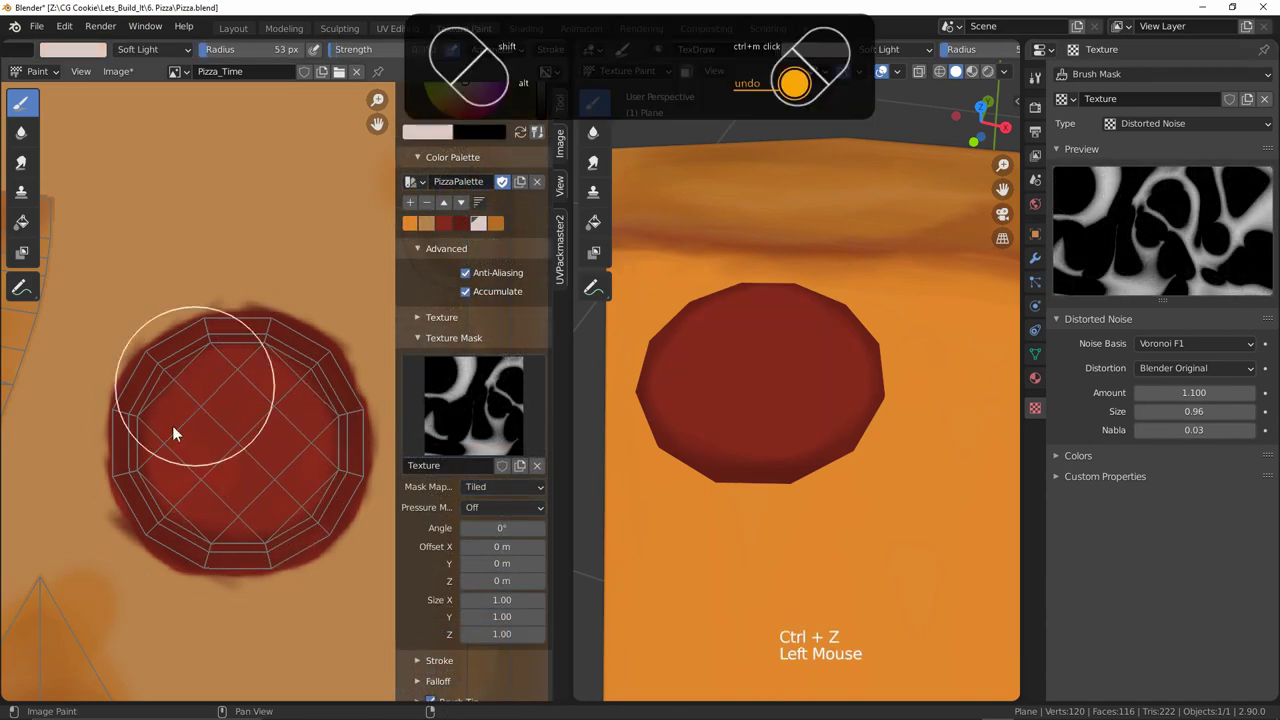
{"action": "left_click_drag", "start_coordinate": [238, 49], "coordinate": [226, 49]}
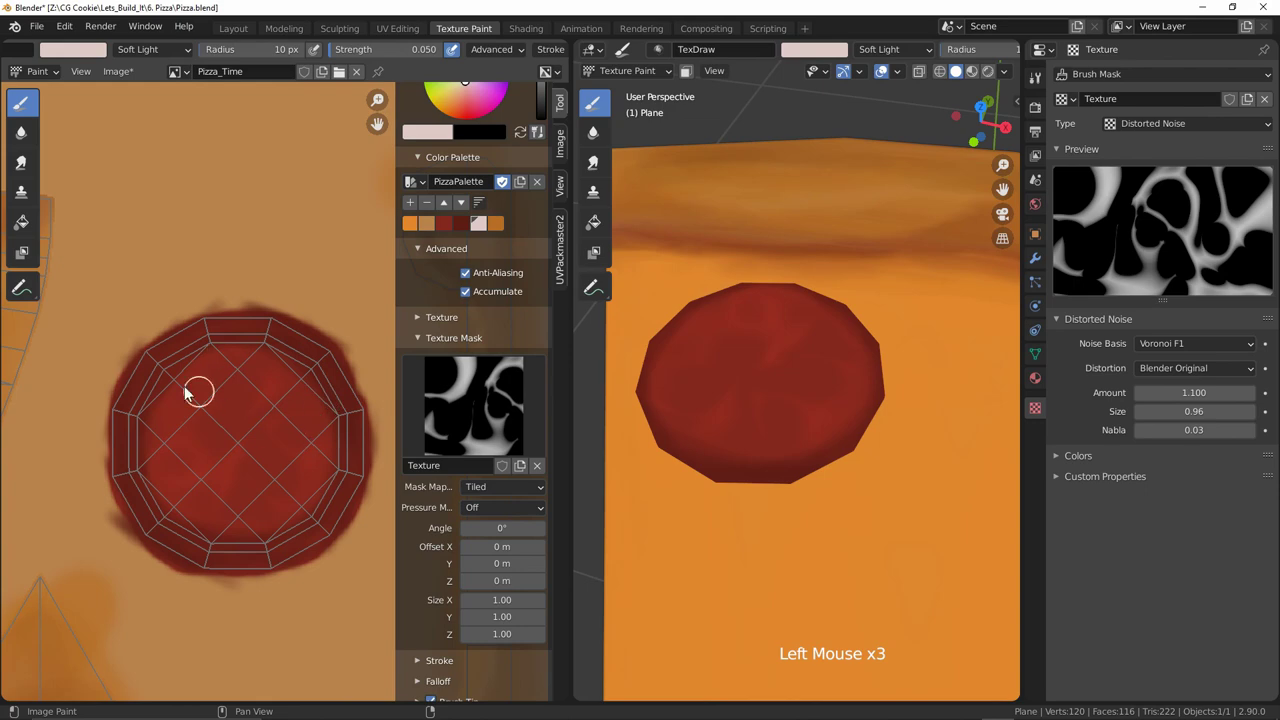
{"action": "middle_click_drag", "start_coordinate": [243, 548], "coordinate": [260, 517]}
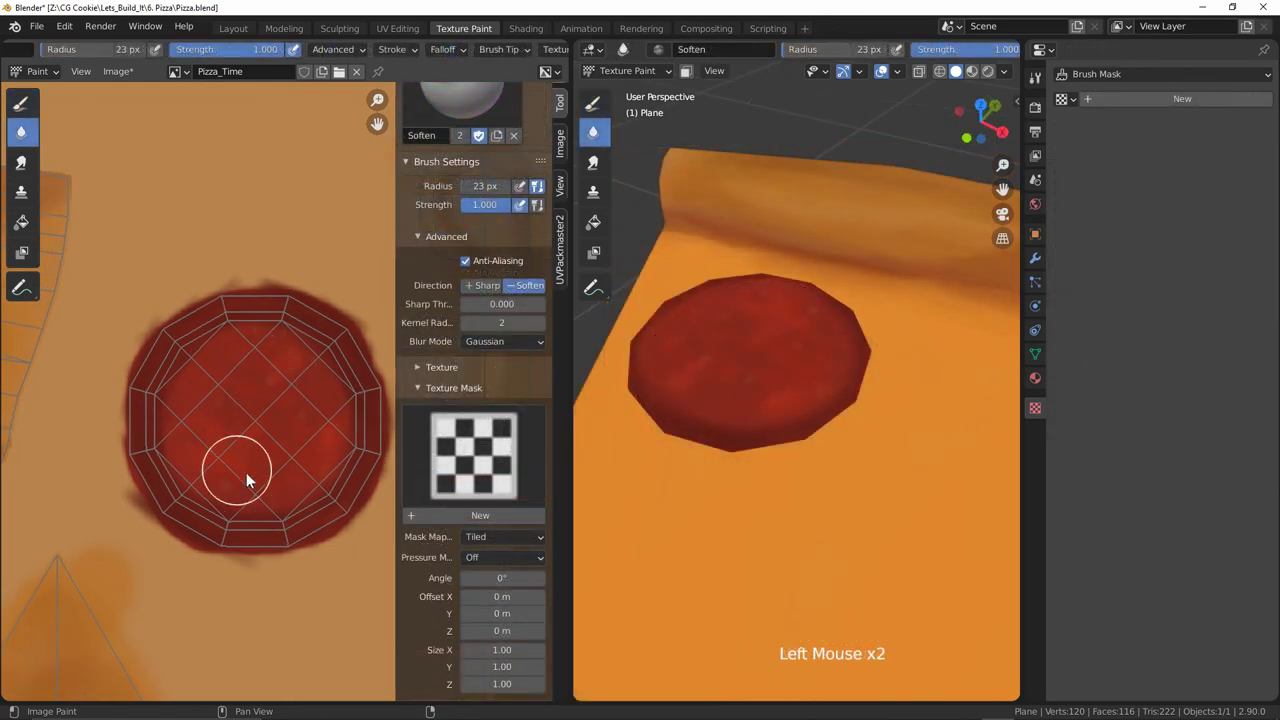
Step: Blend the pepperoni's mottling with a 23 px Soften brush at 1.000 strength
{"action": "middle_click_drag", "start_coordinate": [660, 426], "coordinate": [781, 535]}
{"action": "middle_click_drag", "start_coordinate": [781, 535], "coordinate": [774, 471]}
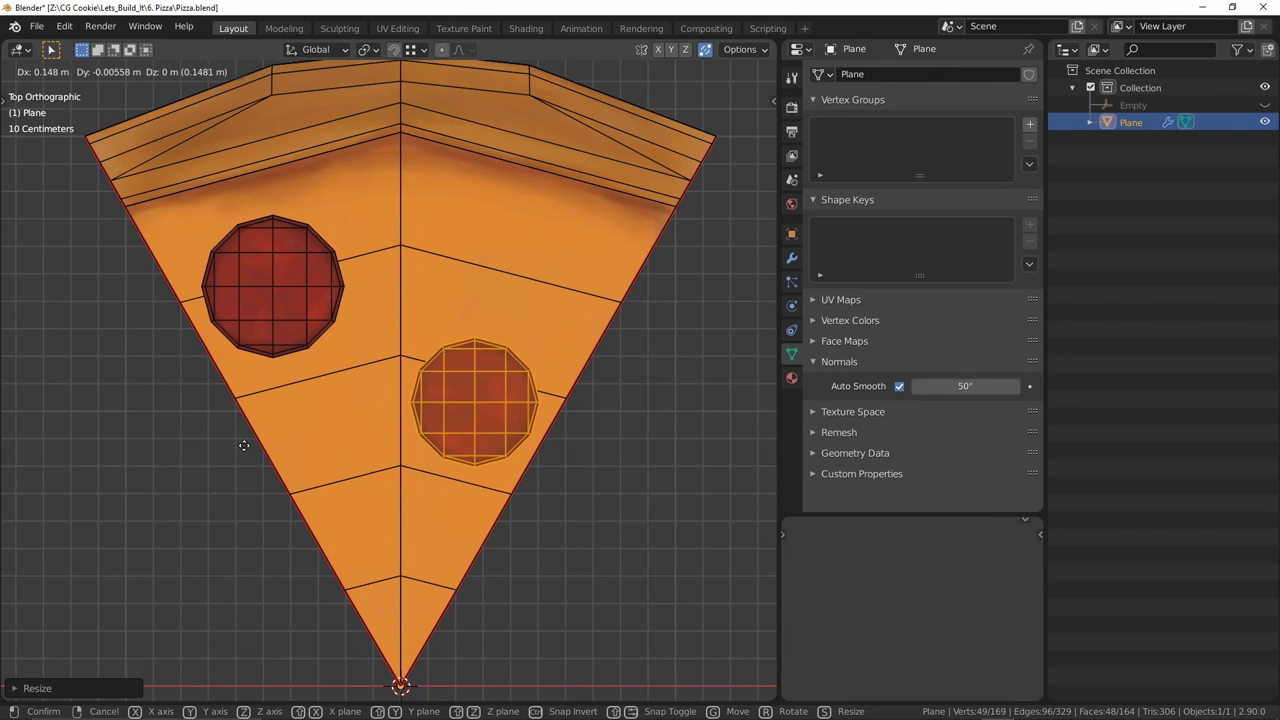
Step: Place the smaller duplicate pepperoni nearer the slice's tip, right of the centre line, and rotate it slightly in top view
{"action": "left_click", "coordinate": [244, 445]}
{"action": "key", "text": "r"}
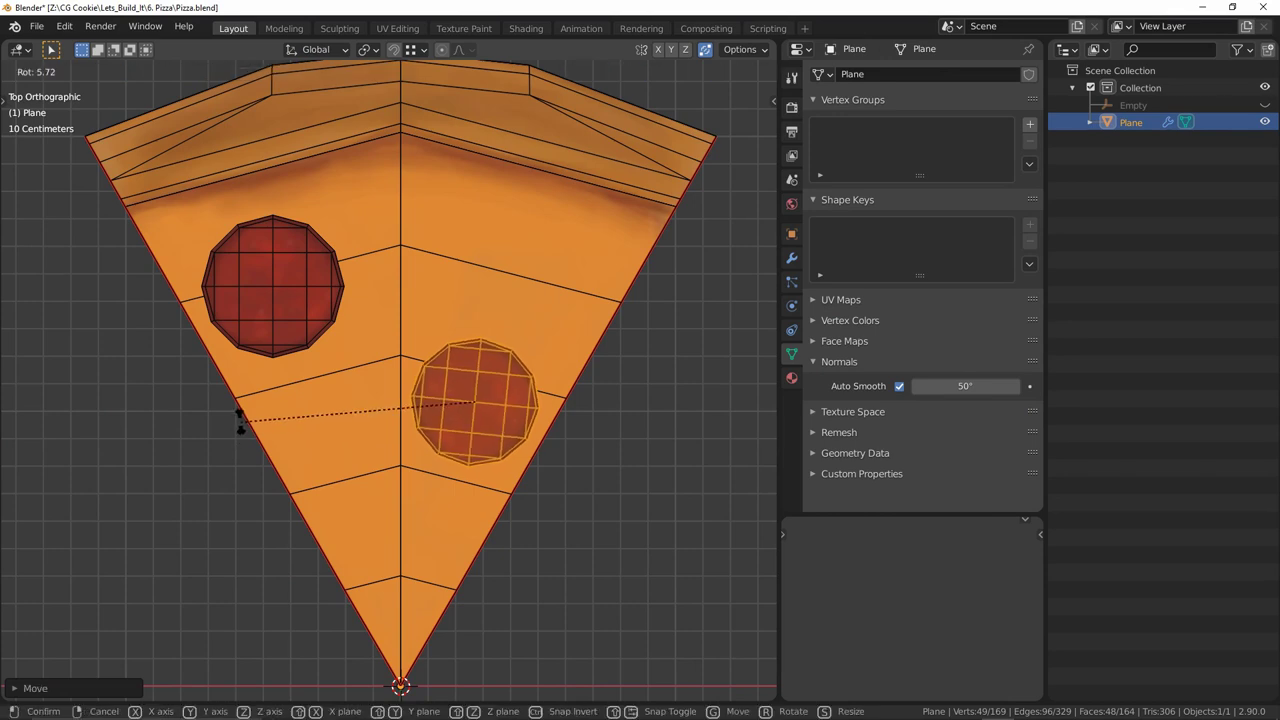
{"action": "left_click", "coordinate": [230, 387]}
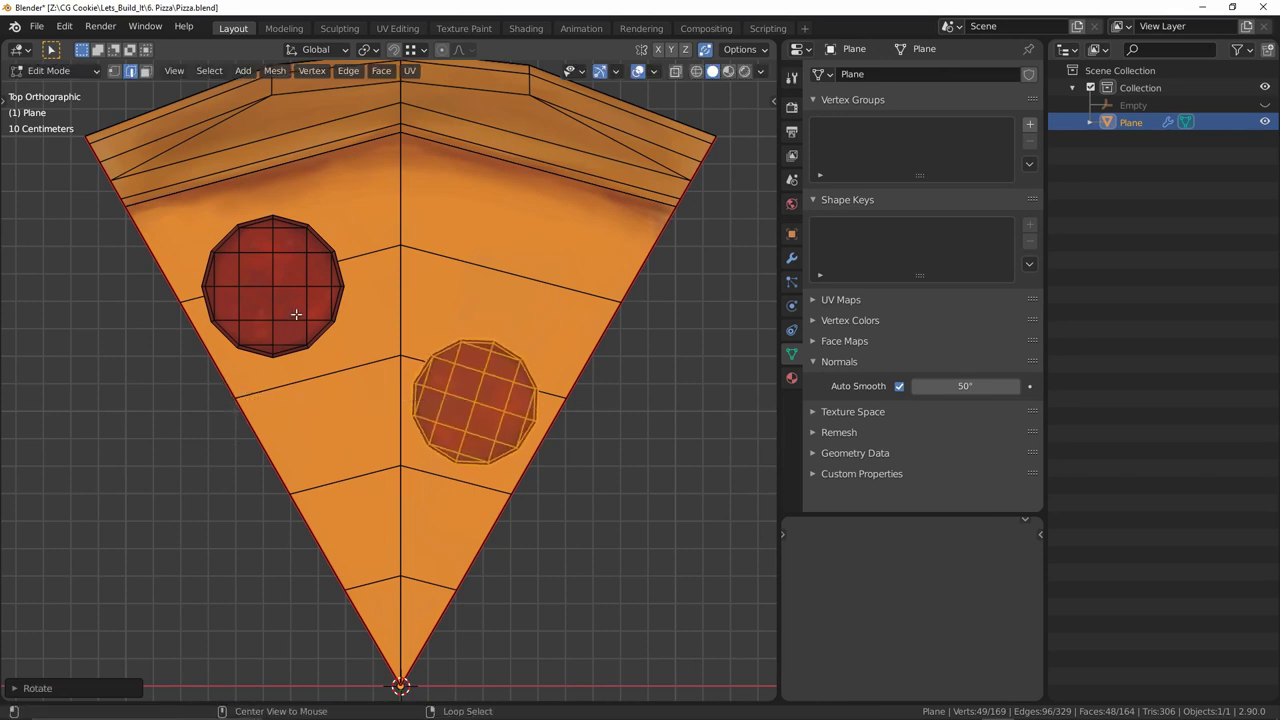
Step: Select the linked geometry of the original pepperoni near the crust, rotate it slightly the opposite way, and clear the selection
{"action": "key", "text": "alt+a"}
{"action": "key", "text": "l"}
{"action": "key", "text": "r"}
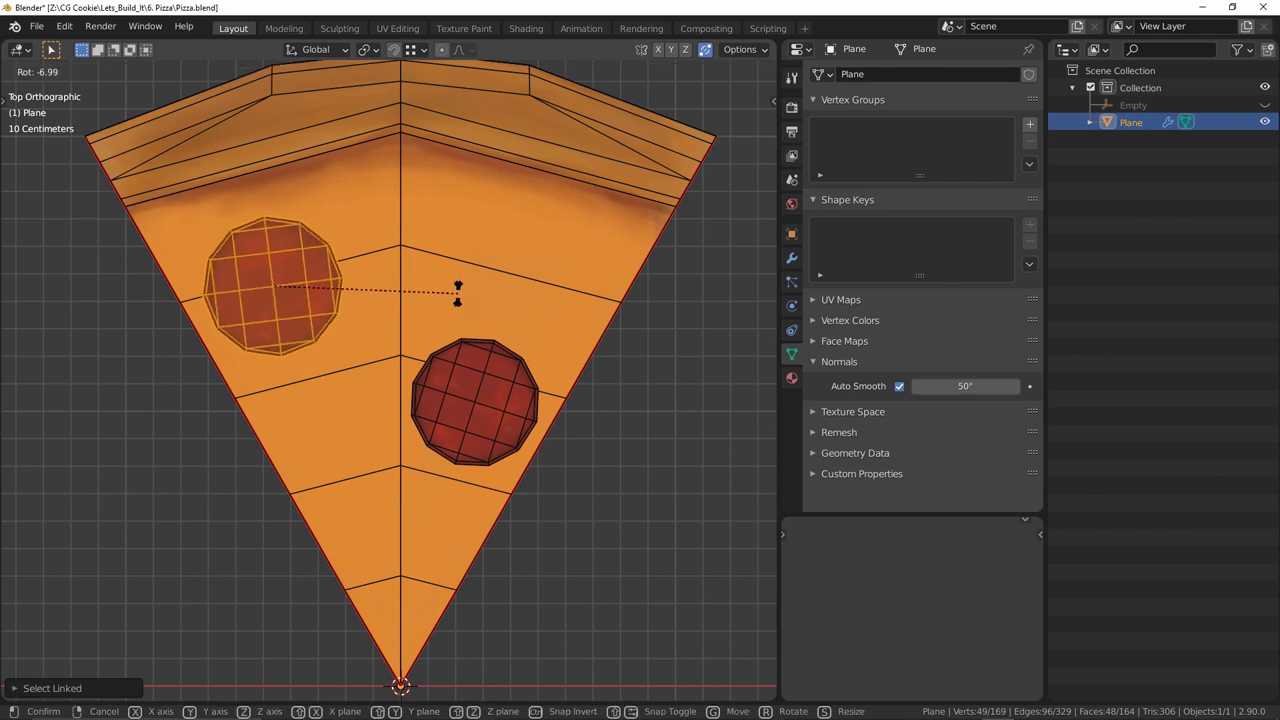
{"action": "left_click", "coordinate": [473, 258]}
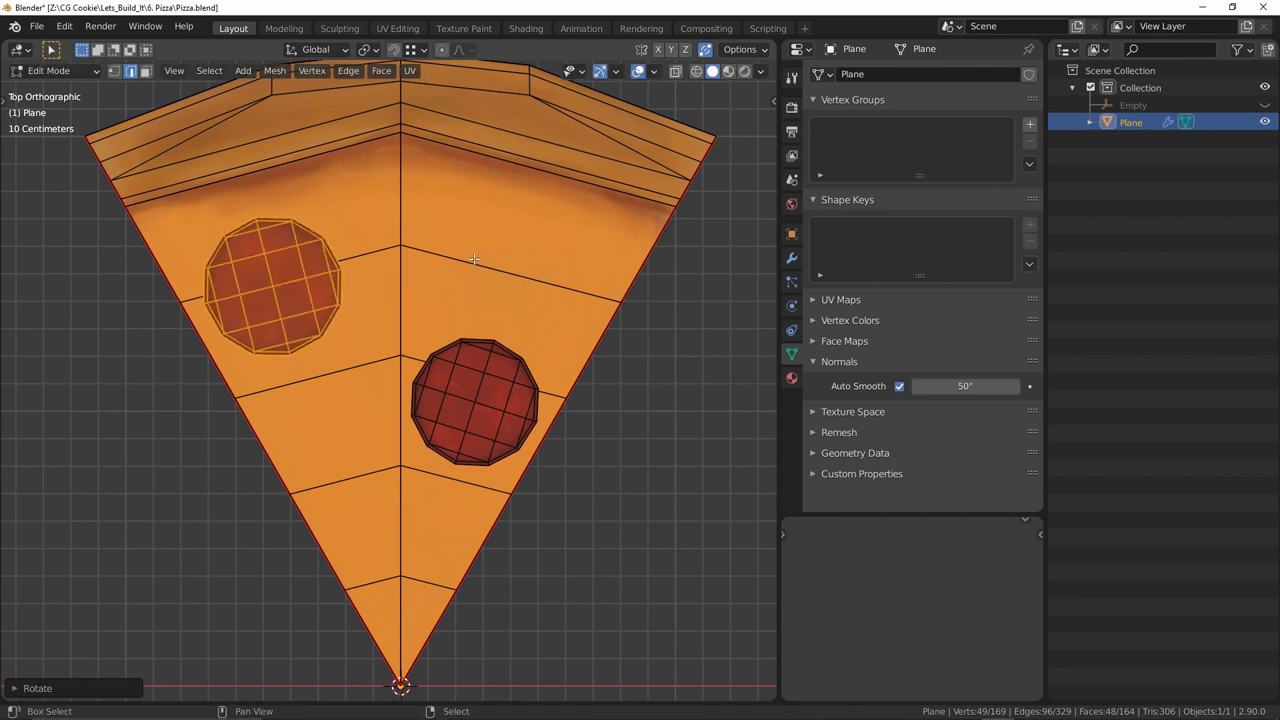
{"action": "key", "text": "alt+a"}
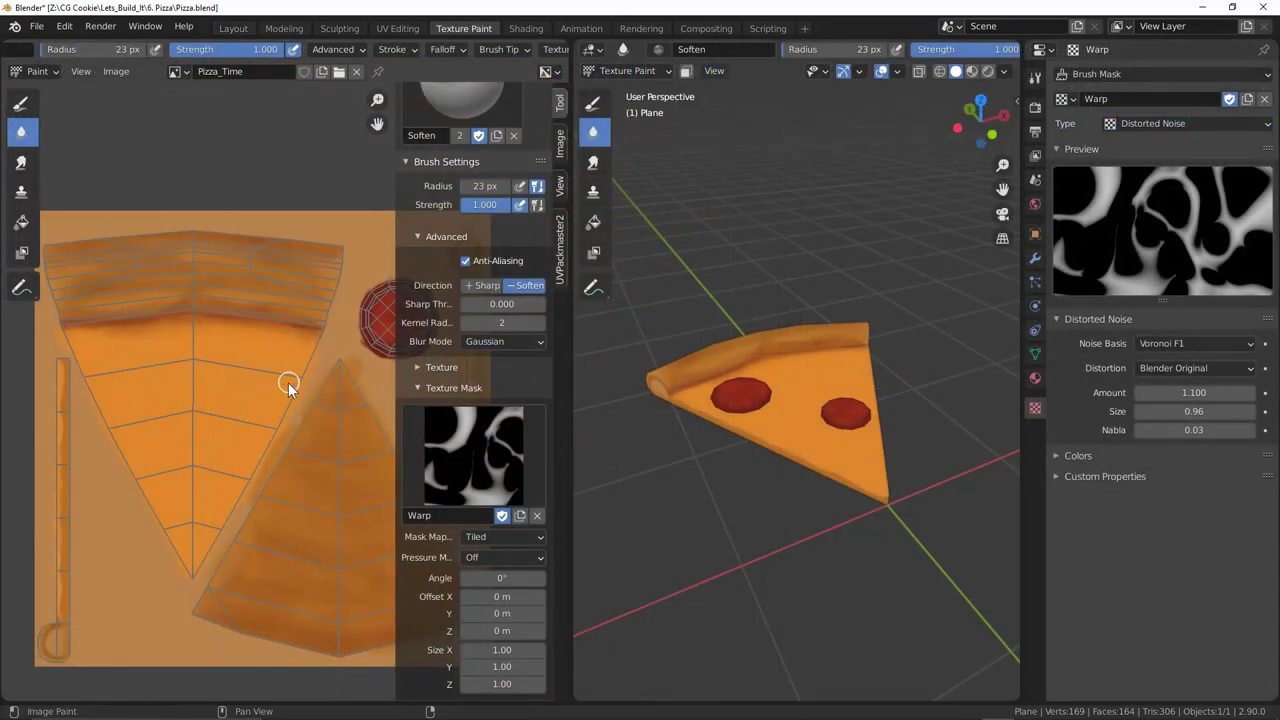
Step: Switch to the TexDraw brush in Texture Paint and assign the existing Warp noise texture as its mask
{"action": "middle_click_drag", "start_coordinate": [359, 319], "coordinate": [370, 250], "text": "shift"}
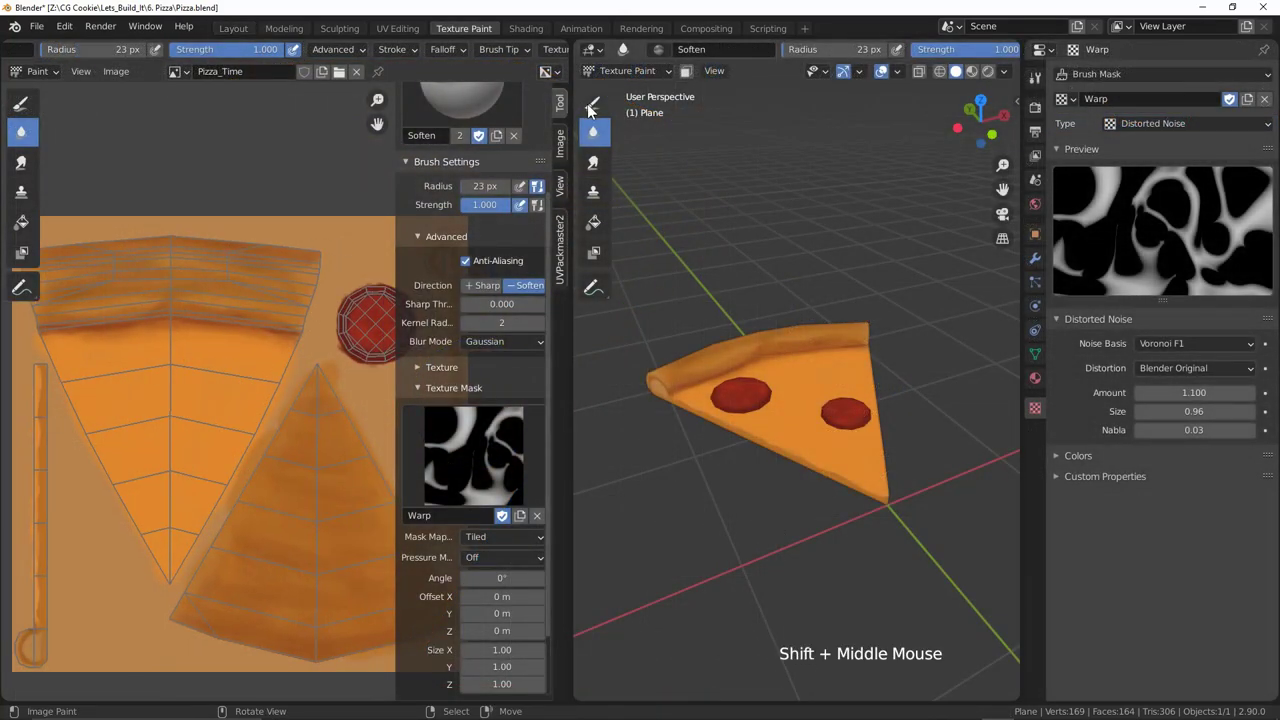
{"action": "left_click", "coordinate": [20, 102]}
{"action": "middle_click_drag", "start_coordinate": [433, 503], "coordinate": [452, 464]}
{"action": "left_click", "coordinate": [452, 464]}
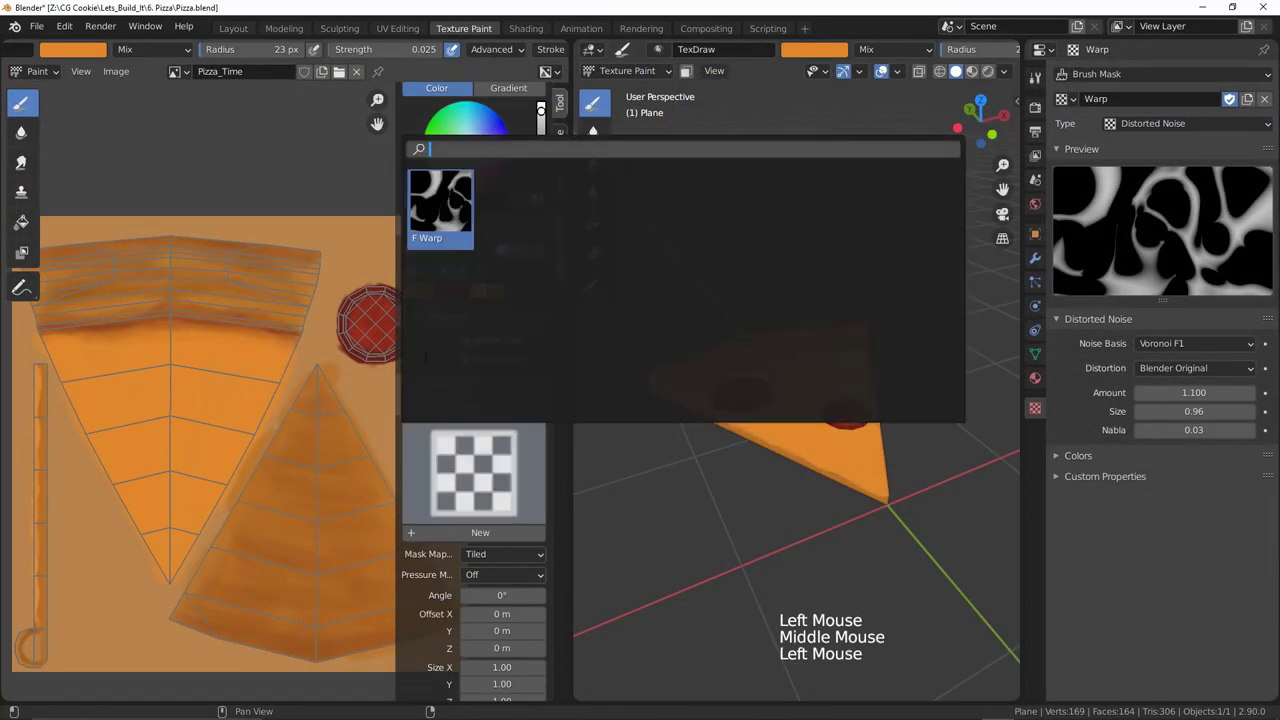
{"action": "left_click", "coordinate": [440, 205]}
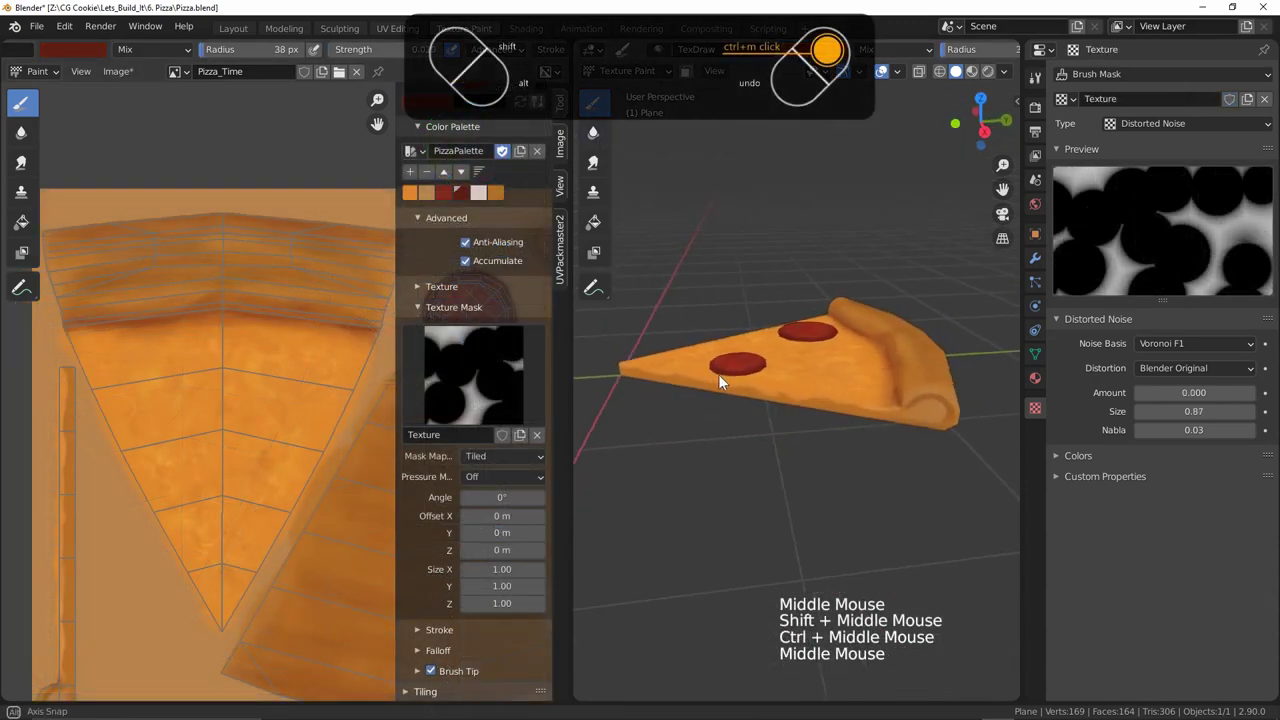
Step: Check the mottled slice in 3D and save the changes to Pizza.blend
{"action": "middle_click_drag", "start_coordinate": [718, 374], "coordinate": [780, 389]}
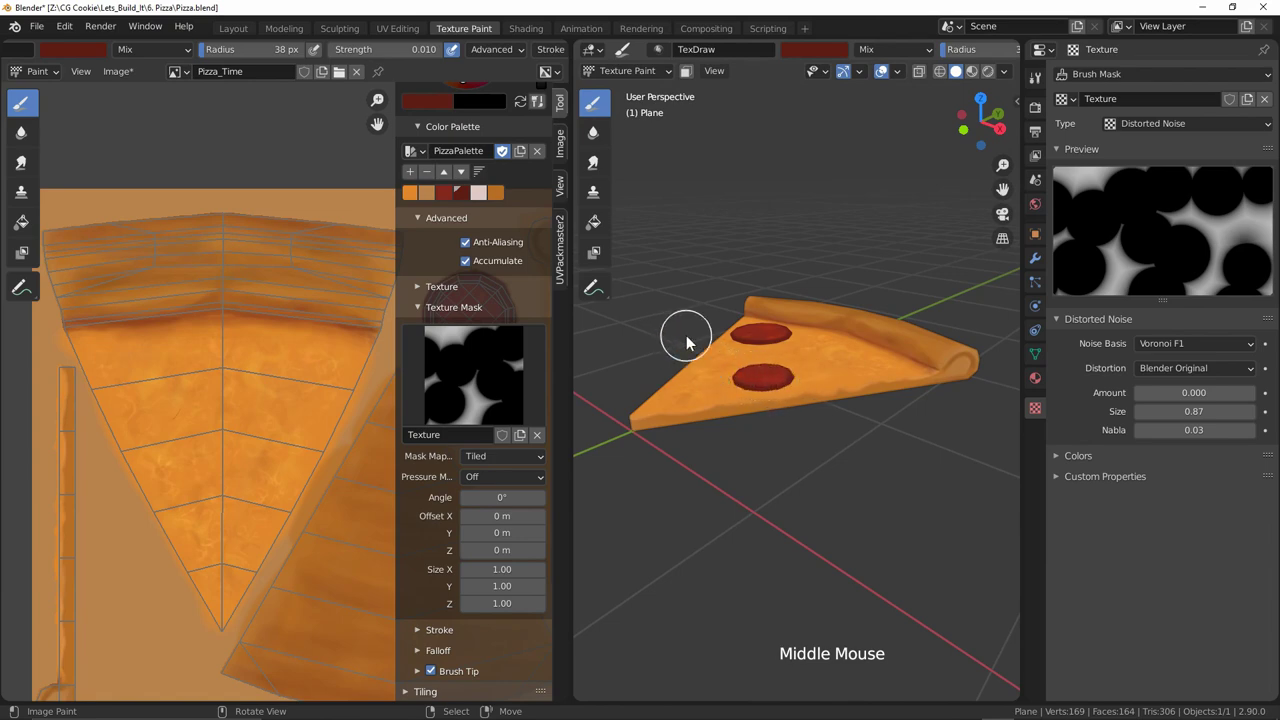
{"action": "key", "text": "ctrl+s"}
Step: Paint a dark red contact shadow on the cheese around the crust-side pepperoni with a 17 px Mix brush at 0.250 strength
{"action": "left_click_drag", "start_coordinate": [195, 355], "coordinate": [180, 349]}
{"action": "left_click_drag", "start_coordinate": [180, 349], "coordinate": [165, 345]}
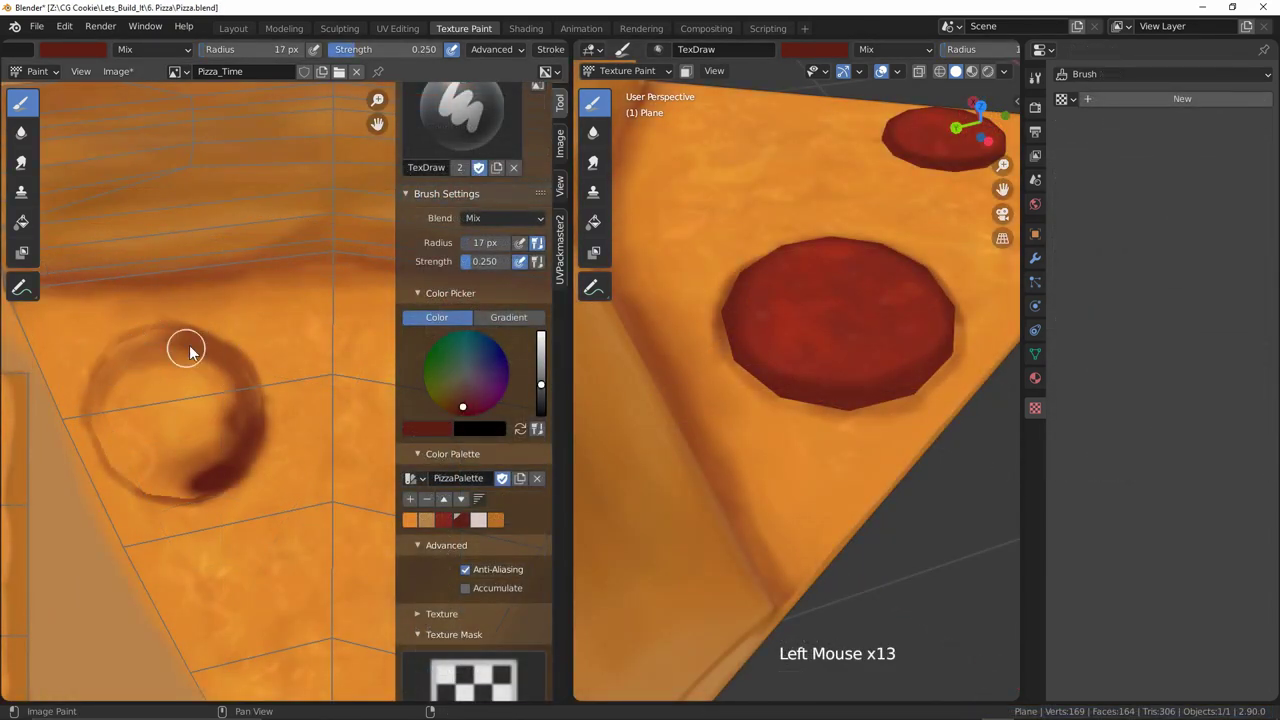
{"action": "left_click", "coordinate": [163, 346]}
{"action": "left_click", "coordinate": [131, 370]}
{"action": "left_click", "coordinate": [98, 426]}
{"action": "left_click", "coordinate": [108, 437]}
{"action": "left_click", "coordinate": [100, 422]}
{"action": "left_click", "coordinate": [94, 410]}
{"action": "left_click", "coordinate": [145, 460]}
{"action": "left_click", "coordinate": [125, 480]}
{"action": "left_click", "coordinate": [188, 484]}
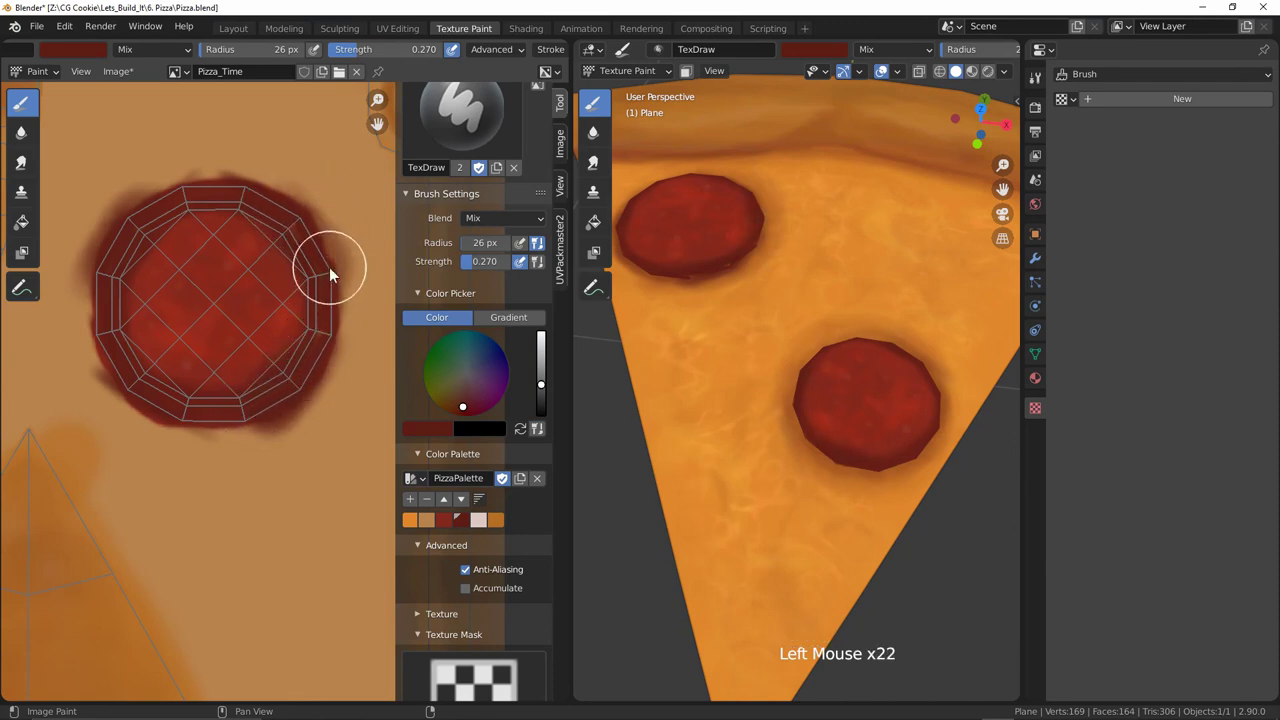
Step: Darken the pepperoni's outer rim in the texture with the dark red, using a 26 px Mix brush at 0.270 strength
{"action": "left_click_drag", "start_coordinate": [317, 250], "coordinate": [316, 300]}
{"action": "left_click_drag", "start_coordinate": [316, 290], "coordinate": [314, 325]}
{"action": "left_click_drag", "start_coordinate": [315, 305], "coordinate": [302, 354]}
{"action": "middle_click_drag", "start_coordinate": [814, 394], "coordinate": [800, 450], "text": "ctrl"}
{"action": "mouse_move", "coordinate": [800, 450]}
{"action": "middle_mouse_down"}
{"action": "mouse_move", "coordinate": [760, 474]}
{"action": "mouse_move", "coordinate": [717, 418]}
{"action": "mouse_move", "coordinate": [729, 489]}
{"action": "mouse_move", "coordinate": [791, 463]}
{"action": "mouse_move", "coordinate": [775, 467]}
{"action": "mouse_move", "coordinate": [602, 275]}
{"action": "mouse_move", "coordinate": [831, 403]}
{"action": "mouse_move", "coordinate": [644, 418]}
{"action": "middle_mouse_up"}
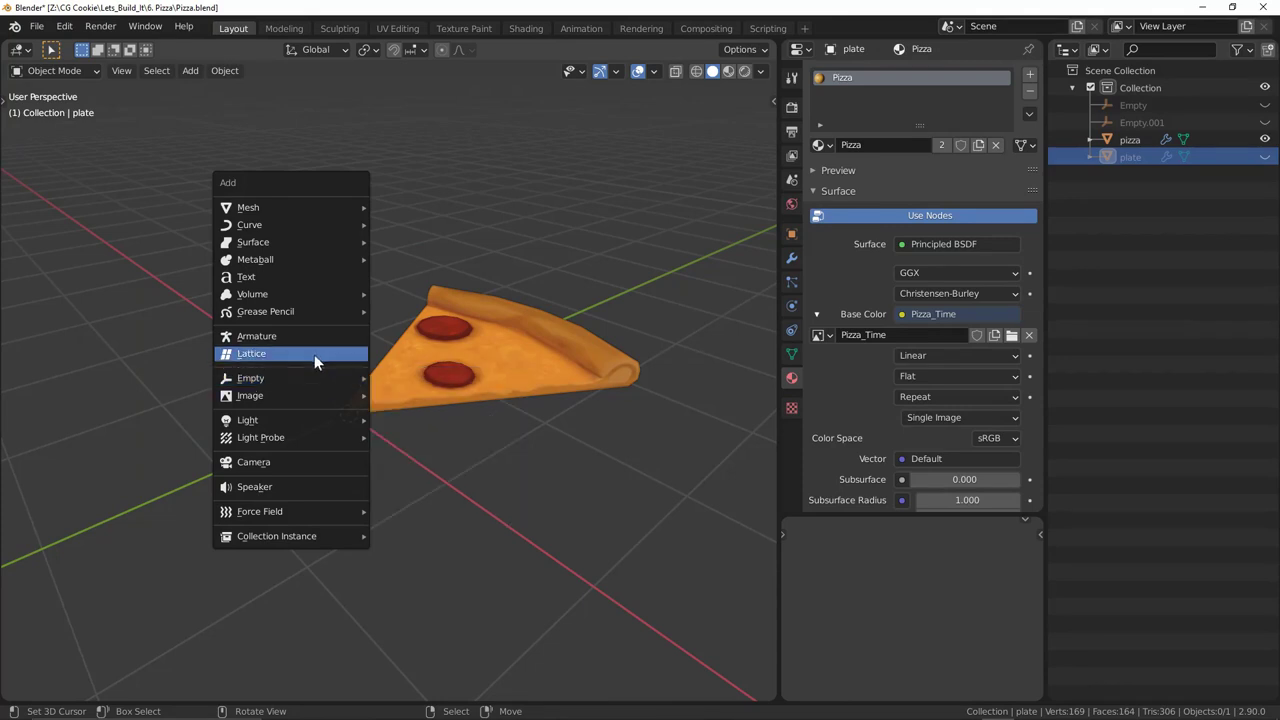
Step: Add a lattice at the slice's tip and move it about 1.07 m along Y towards the middle of the slice
{"action": "left_click", "coordinate": [313, 353]}
{"action": "key", "text": "KP_3"}
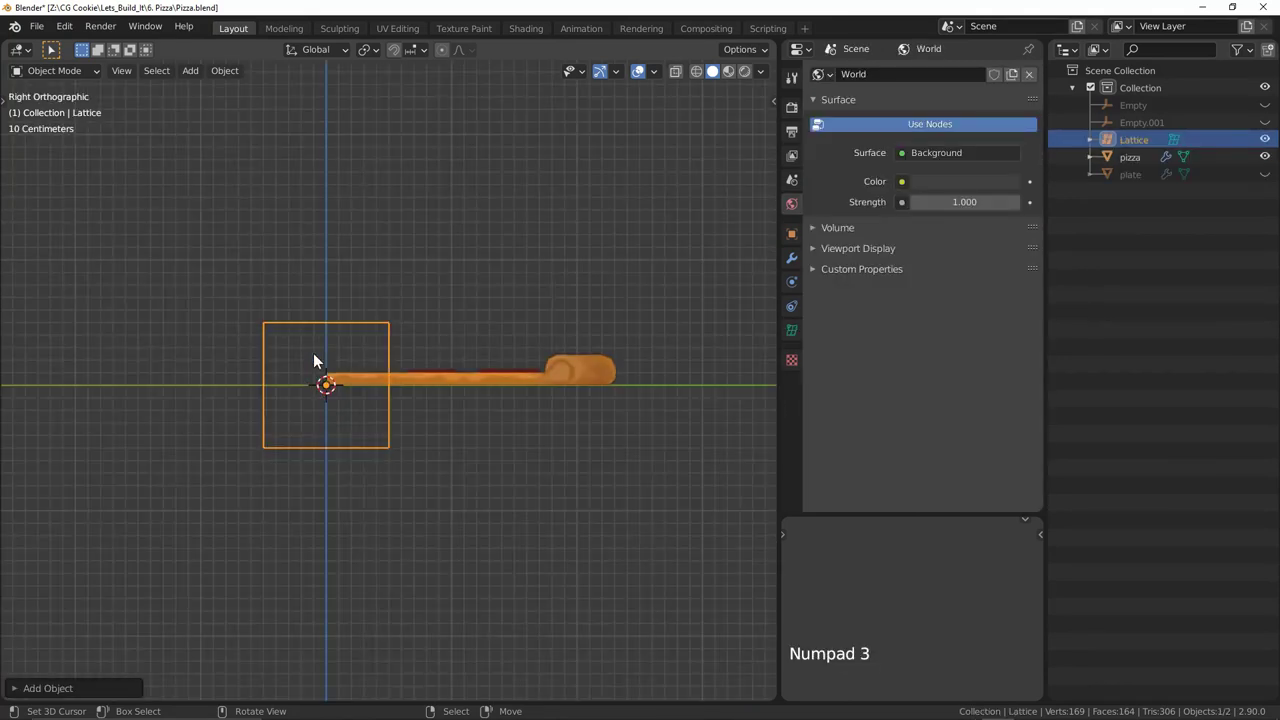
{"action": "key", "text": "g"}
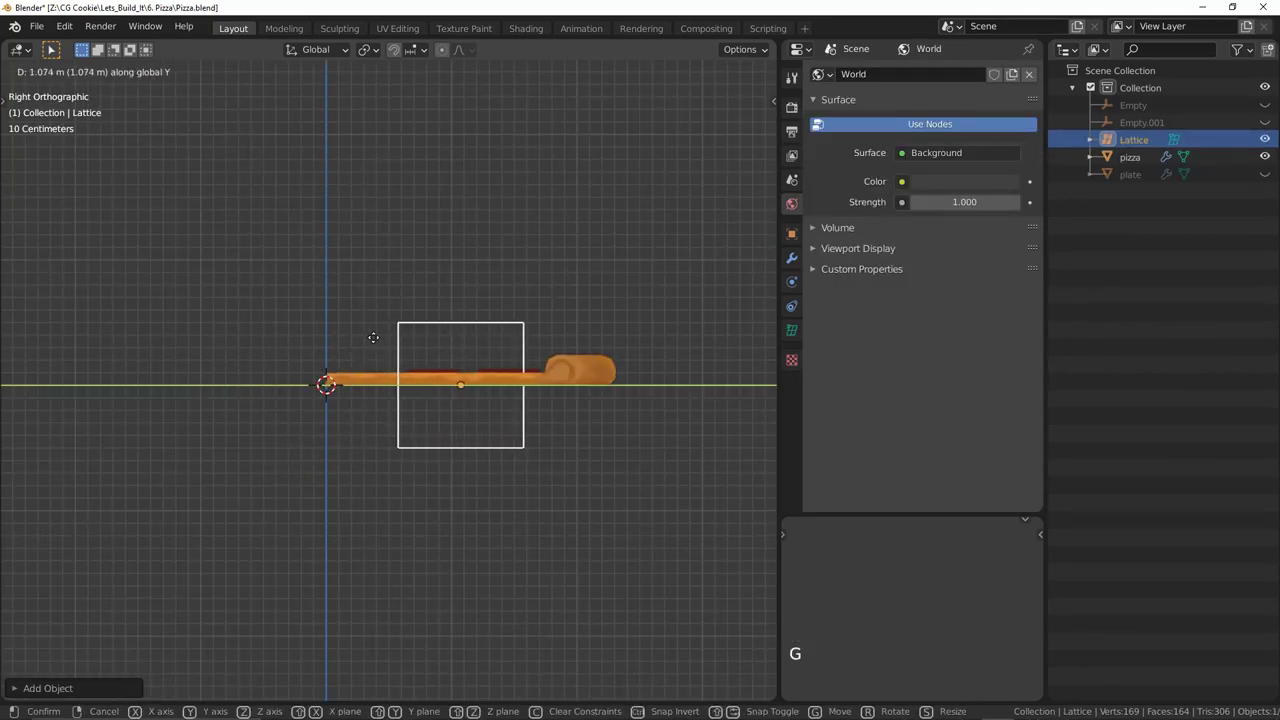
{"action": "left_click", "coordinate": [375, 337]}
Step: Scale the lattice along Y to cover the slice's full length and adjust its position along Y around the pizza
{"action": "middle_click_drag", "start_coordinate": [389, 343], "coordinate": [549, 477], "text": "shift"}
{"action": "key", "text": "s"}
{"action": "key", "text": "y"}
{"action": "left_click", "coordinate": [39, 455]}
{"action": "key", "text": "g"}
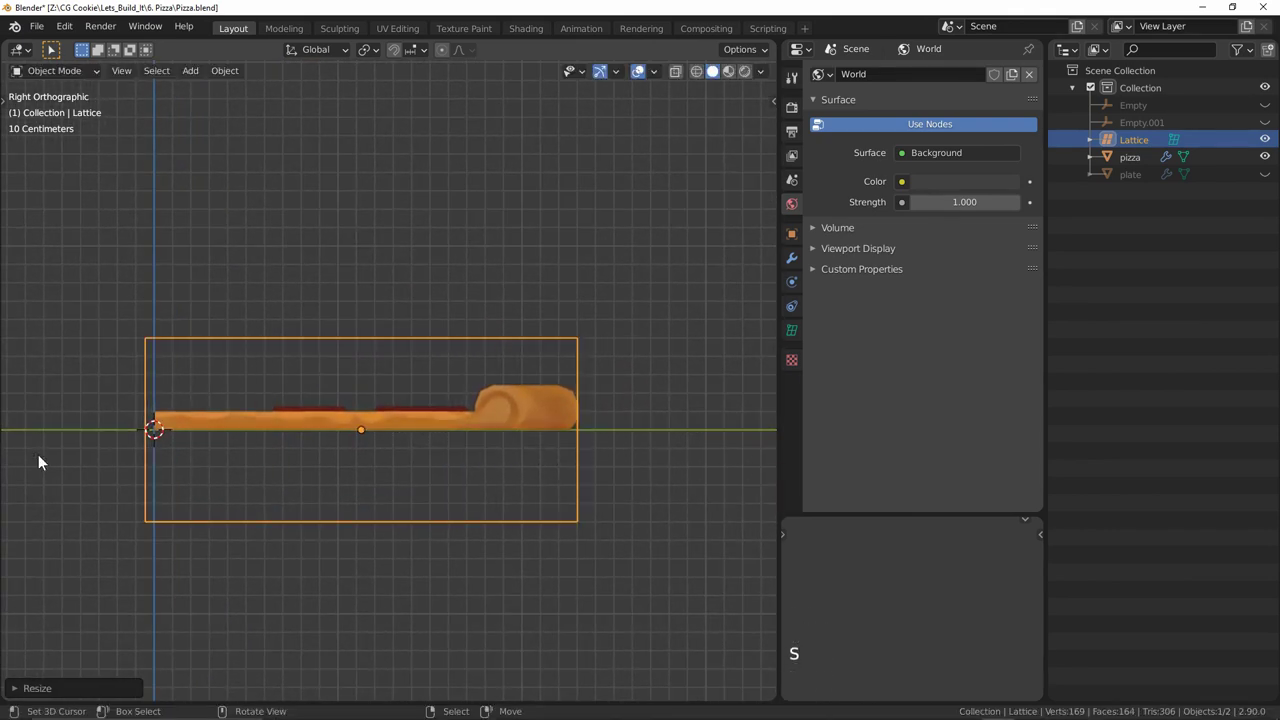
{"action": "key", "text": "y"}
{"action": "left_click", "coordinate": [46, 452]}
Step: Fit the lattice to the slice's width and thickness, raising it about 0.12 m along Z to enclose the pizza
{"action": "key", "text": "KP_7"}
{"action": "left_click", "coordinate": [514, 317]}
{"action": "key", "text": "g"}
{"action": "key", "text": "z"}
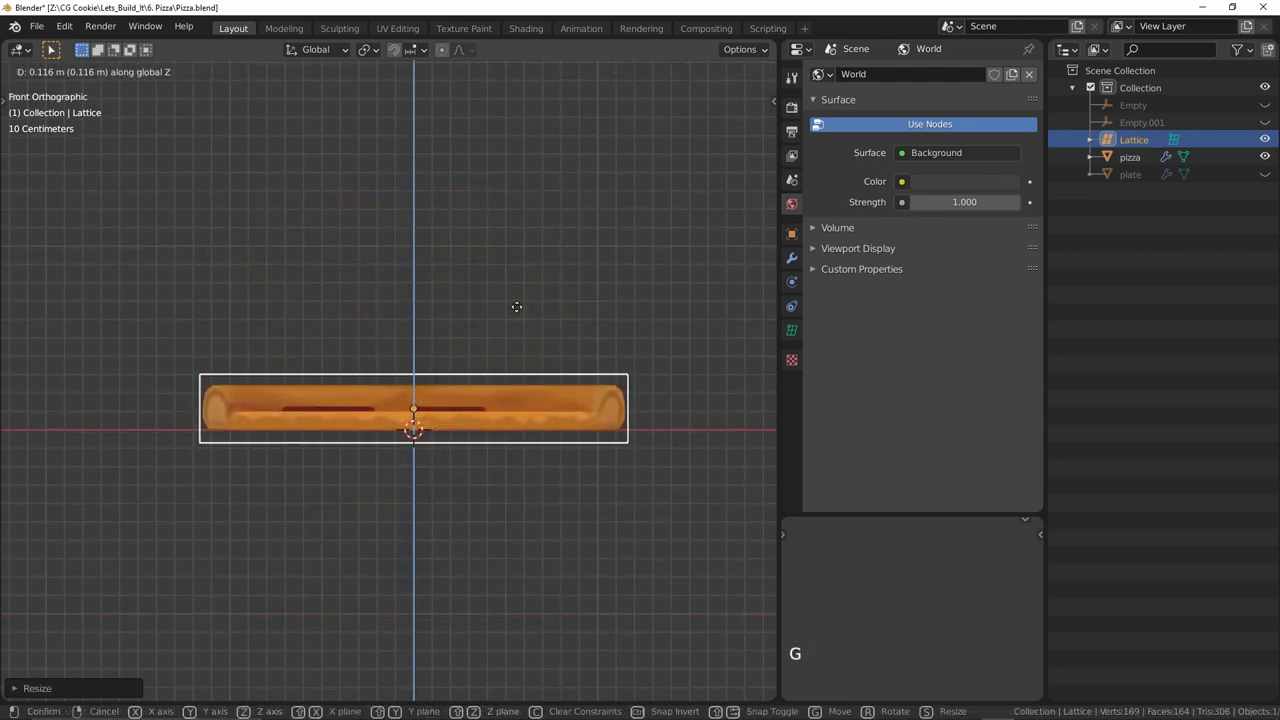
{"action": "left_click", "coordinate": [530, 298]}
{"action": "middle_click_drag", "start_coordinate": [546, 289], "coordinate": [500, 382]}
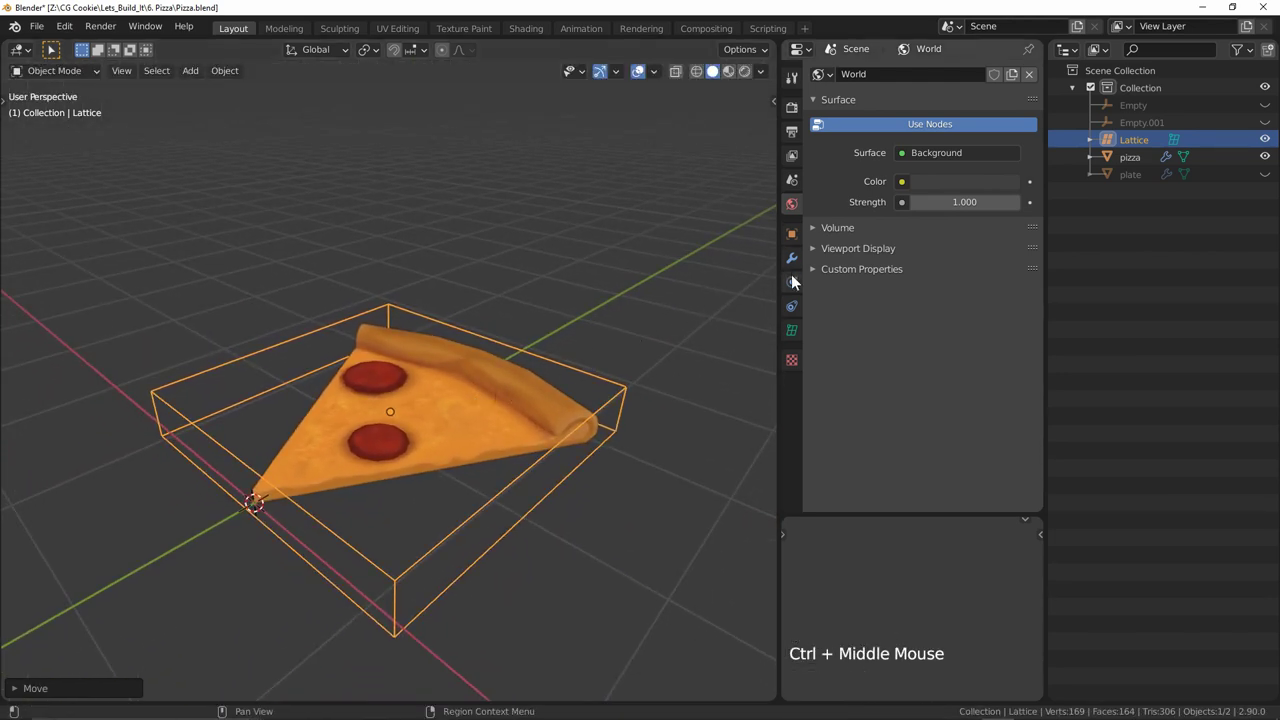
Step: Set the lattice's resolution to 3 in U, 5 in V and 2 in W
{"action": "left_click", "coordinate": [791, 331]}
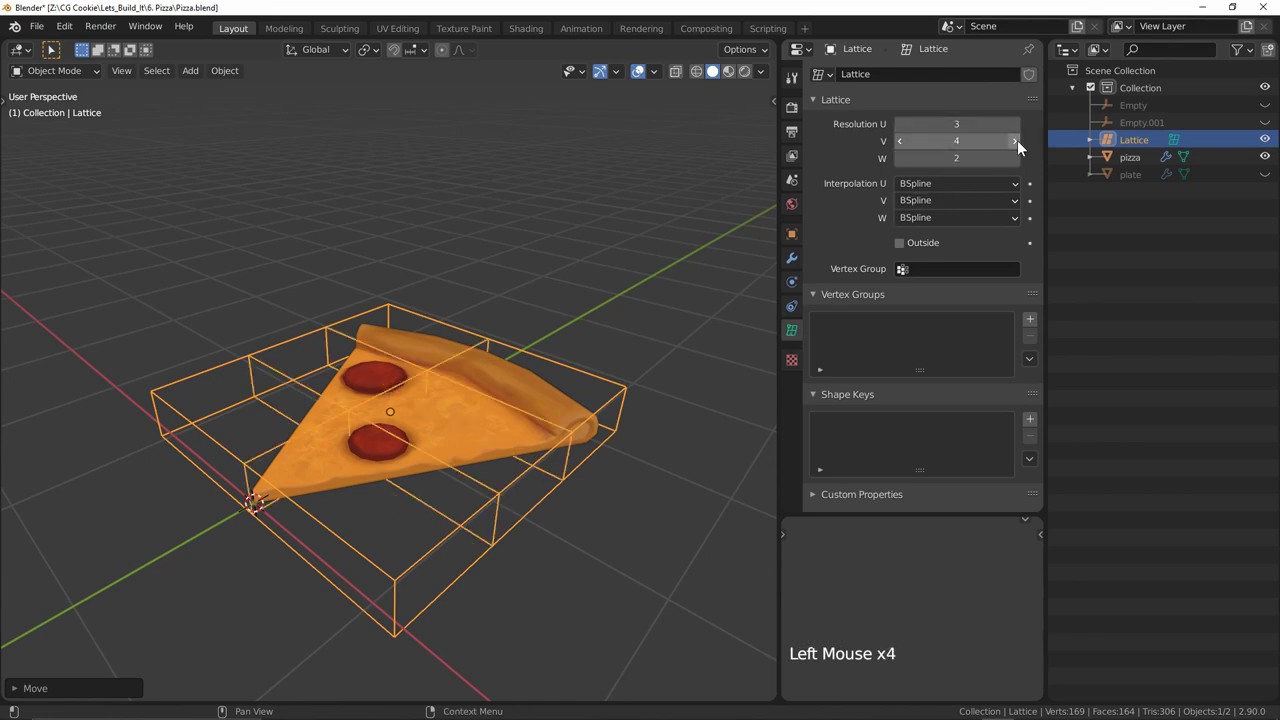
{"action": "left_click", "coordinate": [1017, 140]}
{"action": "key", "text": "shift+z"}
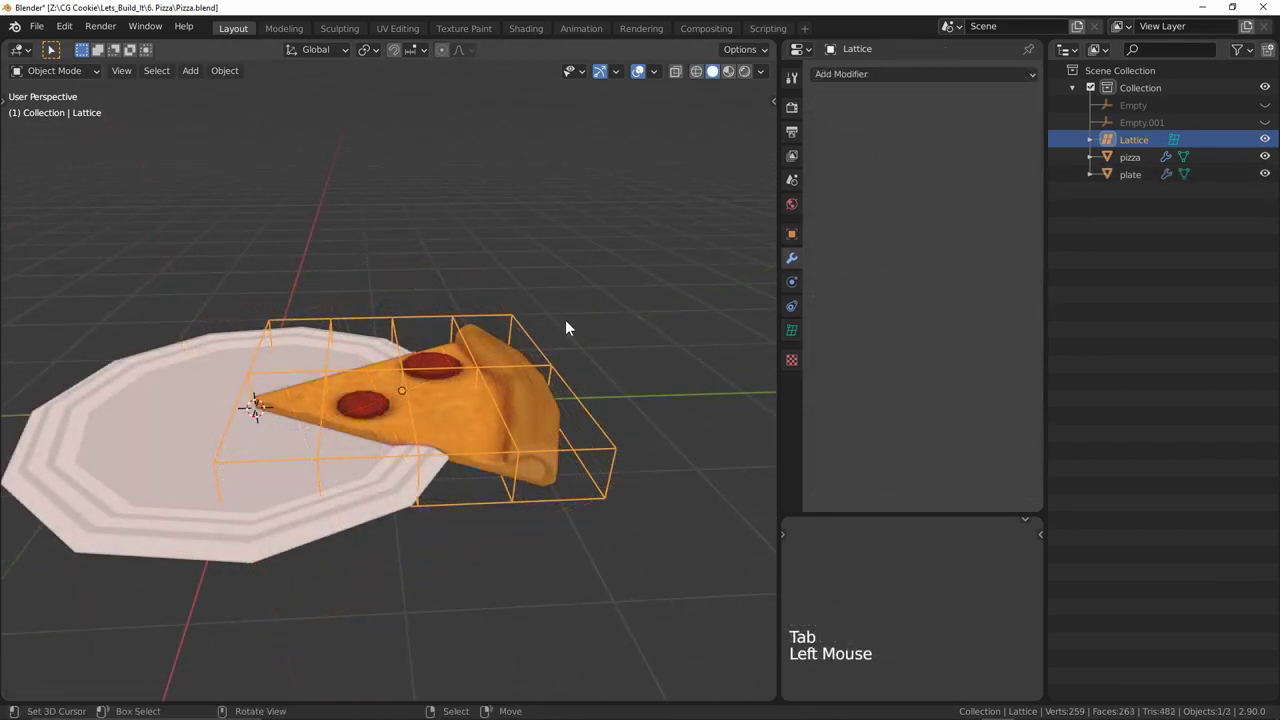
Step: Move all the lattice's points in side view so the slice sits above the plate with its tip past the rim
{"action": "key", "text": "Tab"}
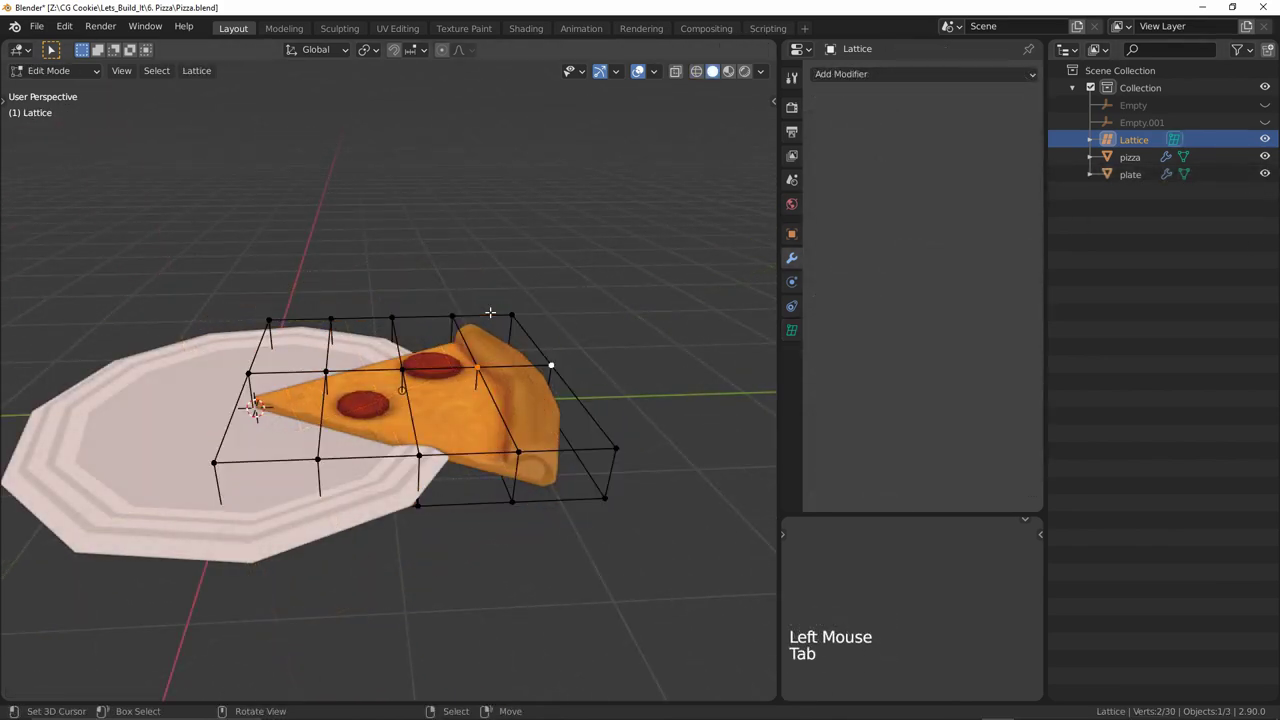
{"action": "key", "text": "KP_1"}
{"action": "key", "text": "KP_3"}
{"action": "middle_click_drag", "start_coordinate": [467, 283], "coordinate": [560, 275], "text": "shift"}
{"action": "key", "text": "g"}
{"action": "left_click", "coordinate": [211, 380]}
{"action": "middle_click_drag", "start_coordinate": [211, 380], "coordinate": [421, 393], "text": "shift"}
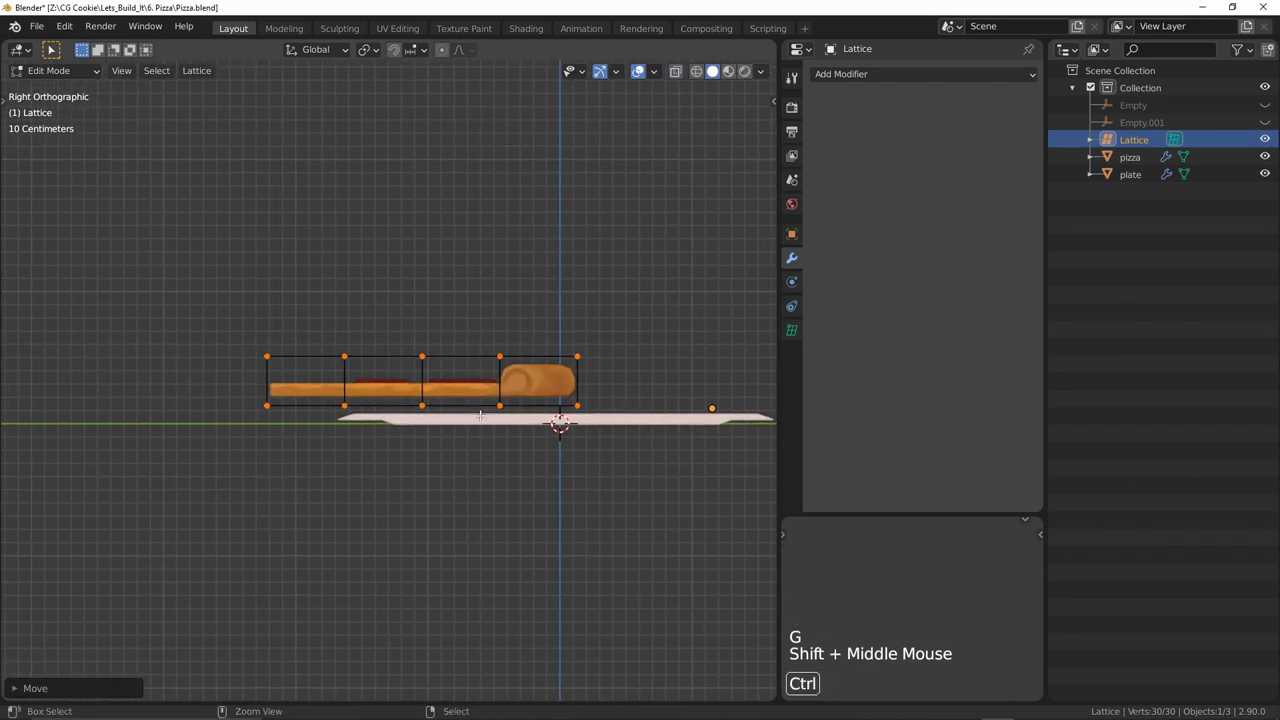
Step: Bend the slice's tip down over the plate's edge by rotating and moving the lattice's points at the tip end
{"action": "middle_click_drag", "start_coordinate": [480, 423], "coordinate": [484, 335], "text": "ctrl"}
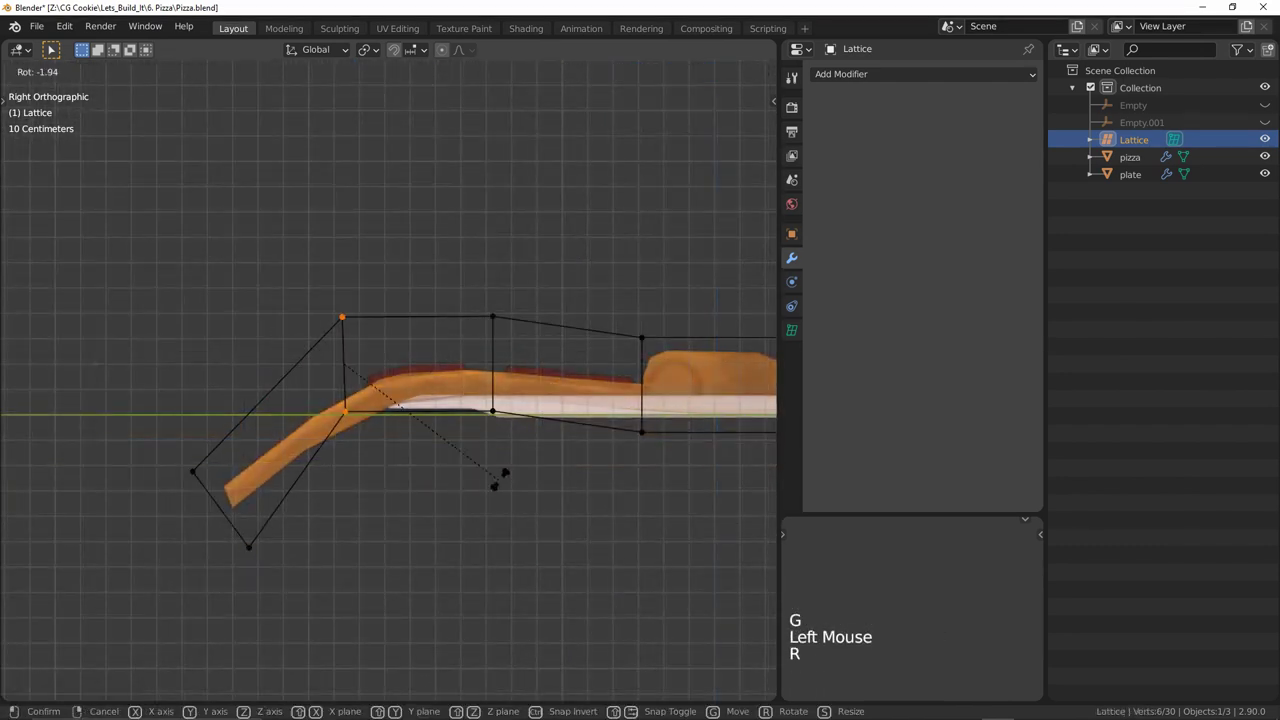
{"action": "left_click", "coordinate": [499, 403]}
{"action": "key", "text": "g"}
{"action": "middle_click_drag", "start_coordinate": [509, 400], "coordinate": [614, 440]}
{"action": "key", "text": "alt+z"}
{"action": "scroll", "coordinate": [506, 471], "scroll_direction": "down", "scroll_amount": 3}
{"action": "key", "text": "Tab"}
{"action": "key", "text": "shift+alt+z"}
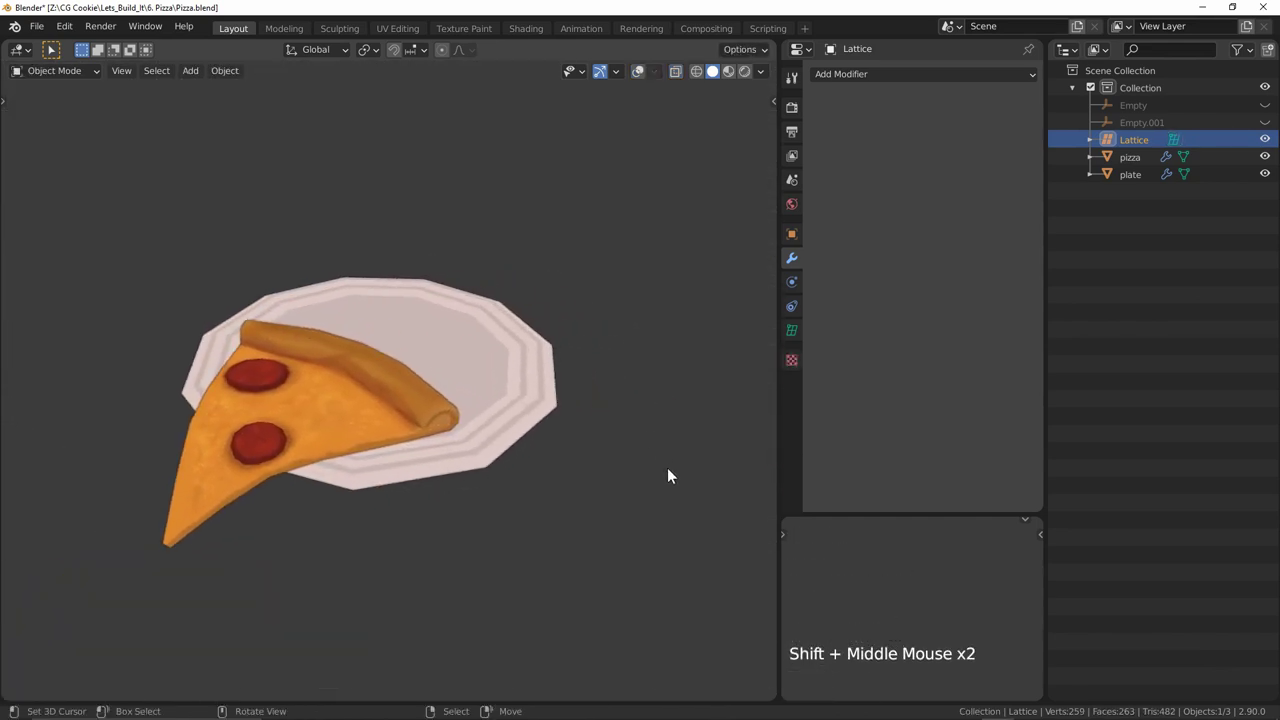
Step: Select the pair of outer lattice points beside the slice's bend and move them to adjust the droop on that side
{"action": "key", "text": "shift+alt+z"}
{"action": "key", "text": "Tab"}
{"action": "middle_click_drag", "start_coordinate": [440, 470], "coordinate": [530, 480]}
{"action": "middle_click_drag", "start_coordinate": [530, 480], "coordinate": [474, 509], "text": "shift"}
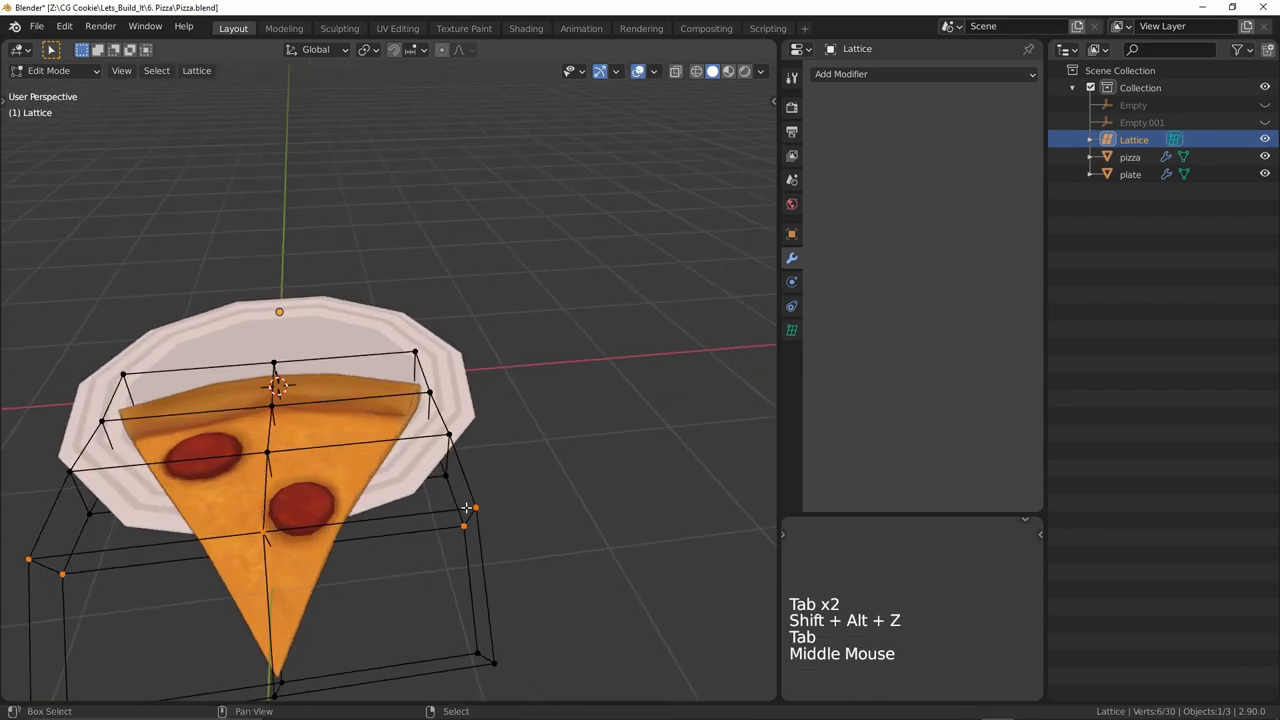
{"action": "middle_click_drag", "start_coordinate": [474, 509], "coordinate": [473, 467], "text": "shift"}
{"action": "right_click", "coordinate": [473, 467]}
{"action": "right_click", "coordinate": [469, 482], "text": "shift"}
{"action": "key", "text": "g"}
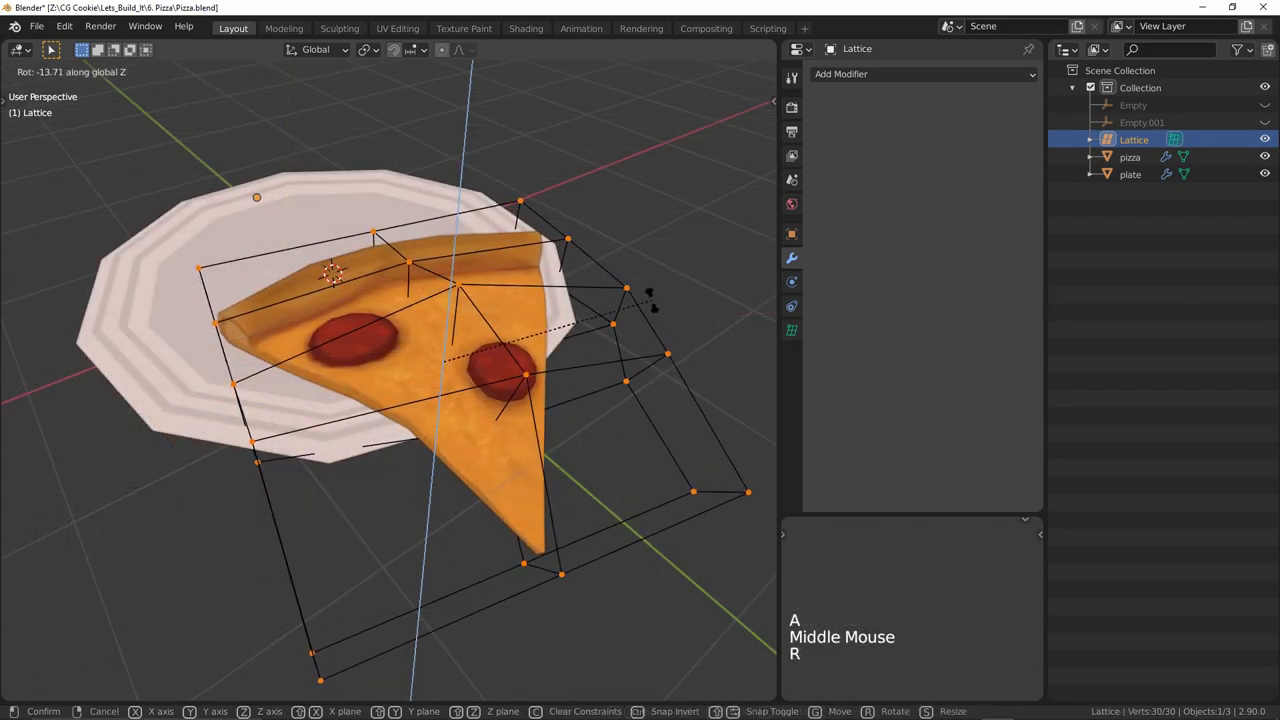
Step: Rotate the whole set of lattice points around Z, reposition it horizontally on the plate, and leave Edit Mode with overlays hidden
{"action": "key", "text": "g"}
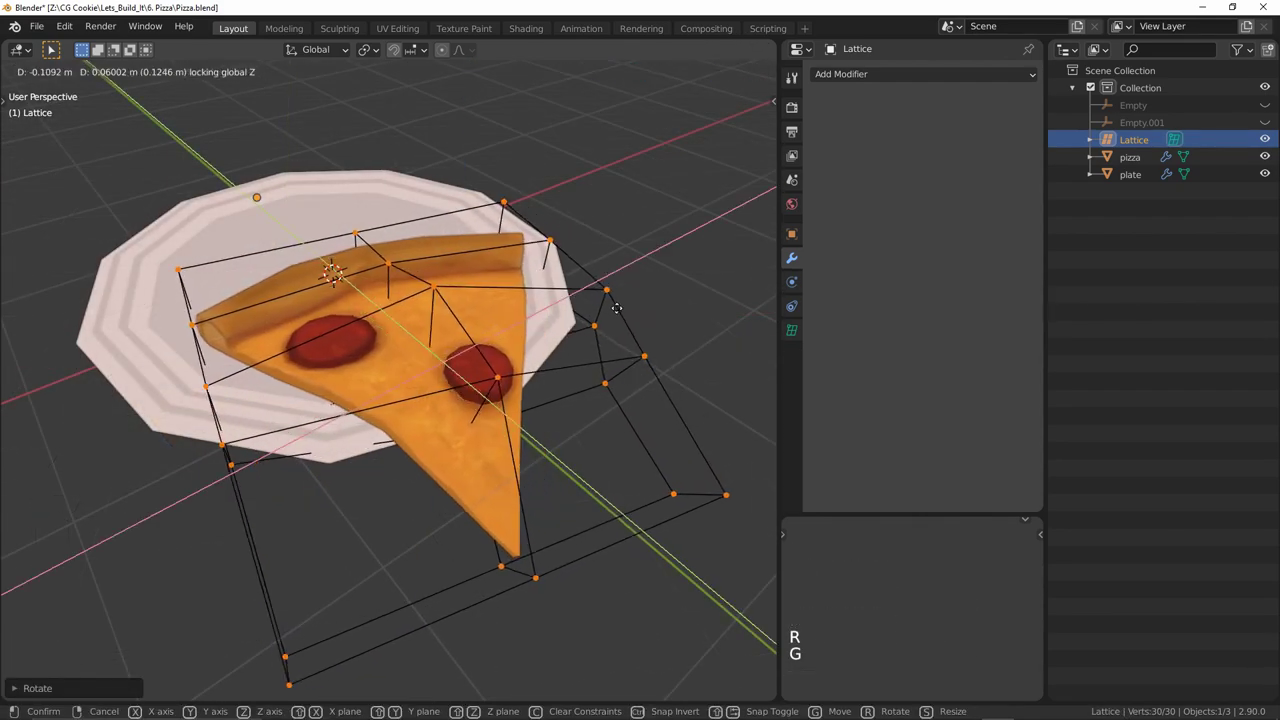
{"action": "left_click", "coordinate": [640, 300]}
{"action": "key", "text": "alt+a"}
{"action": "middle_click_drag", "start_coordinate": [640, 300], "coordinate": [513, 315]}
{"action": "key", "text": "Tab"}
{"action": "scroll", "coordinate": [513, 315], "scroll_direction": "down", "scroll_amount": 1}
{"action": "key", "text": "shift+alt+z"}
{"action": "scroll", "coordinate": [278, 548], "scroll_direction": "down", "scroll_amount": 1}
{"action": "middle_click_drag", "start_coordinate": [278, 548], "coordinate": [402, 528], "text": "shift"}
{"action": "middle_click_drag", "start_coordinate": [422, 525], "coordinate": [475, 519], "text": "shift"}
{"action": "middle_click_drag", "start_coordinate": [653, 523], "coordinate": [620, 523]}
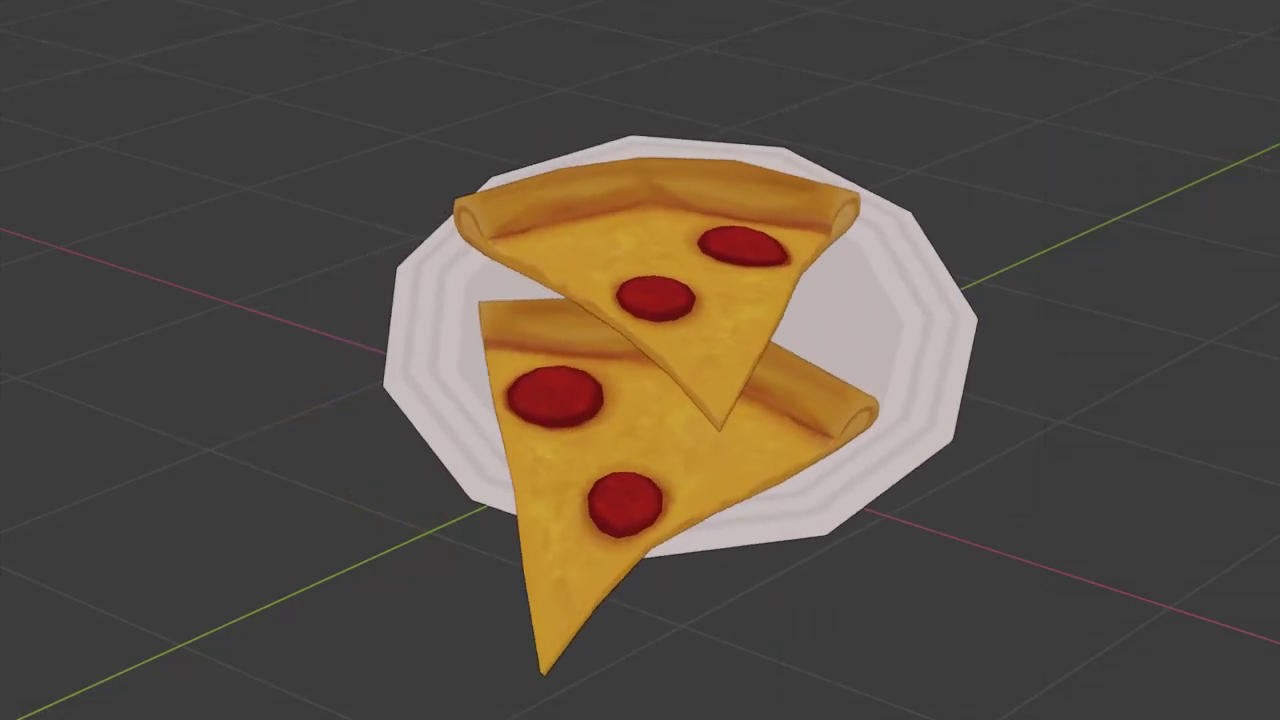